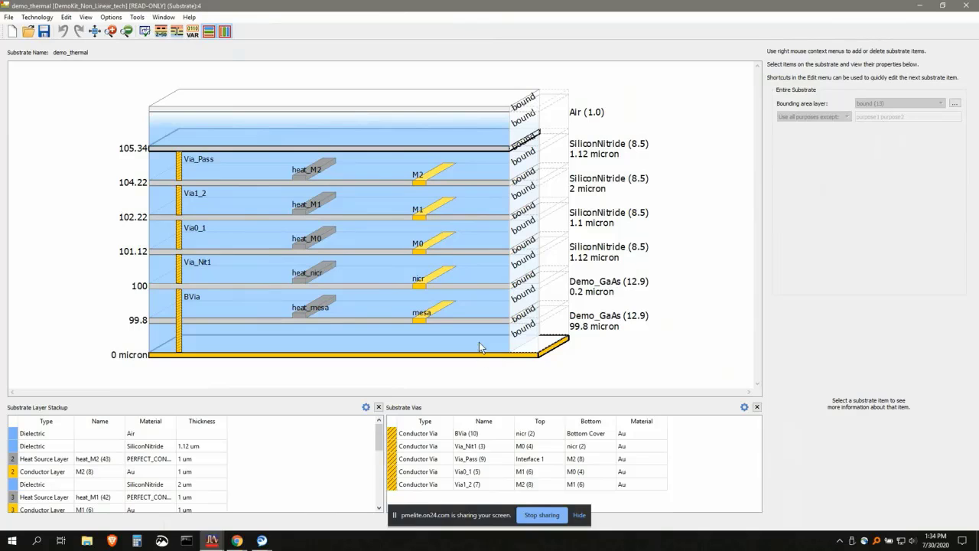
pyautogui.click(420, 322)
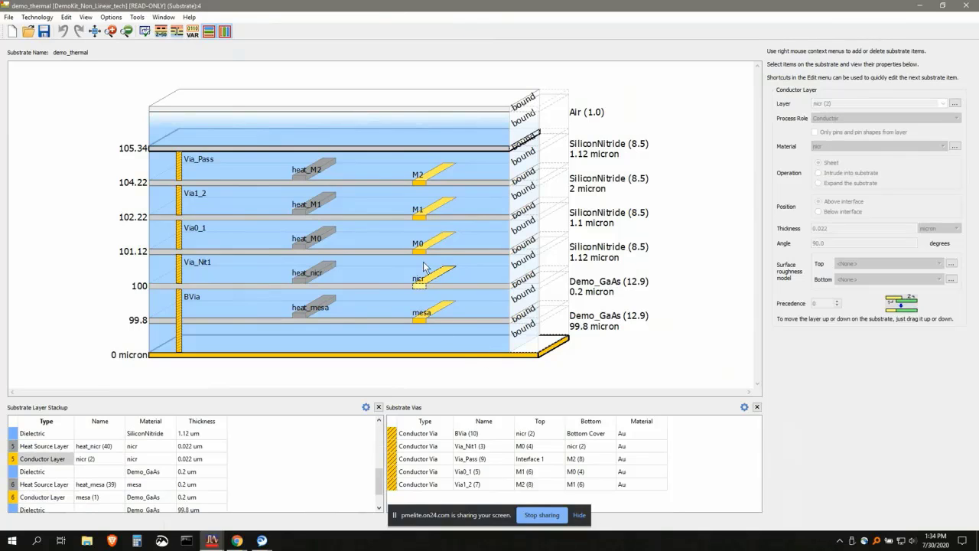
pyautogui.click(419, 251)
pyautogui.click(419, 217)
pyautogui.click(418, 184)
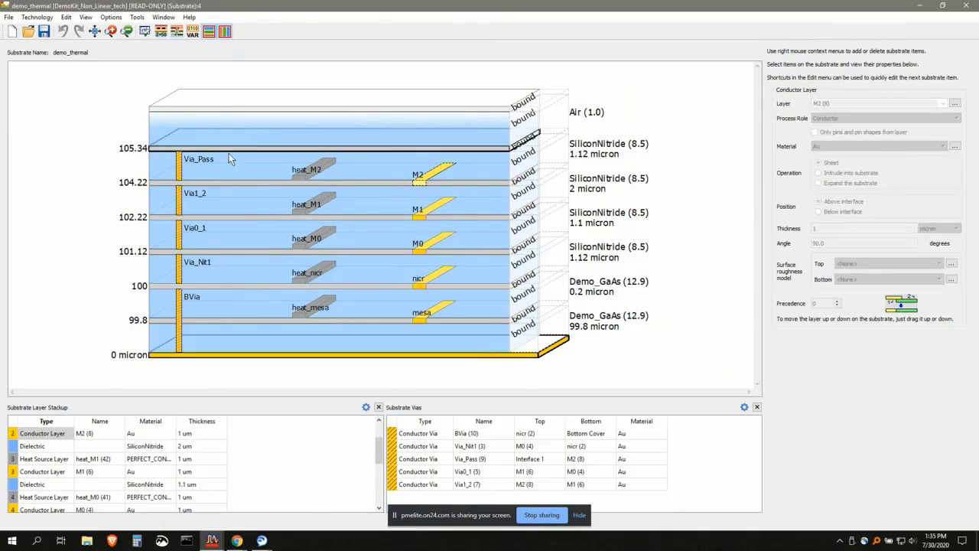
pyautogui.click(179, 200)
pyautogui.click(180, 239)
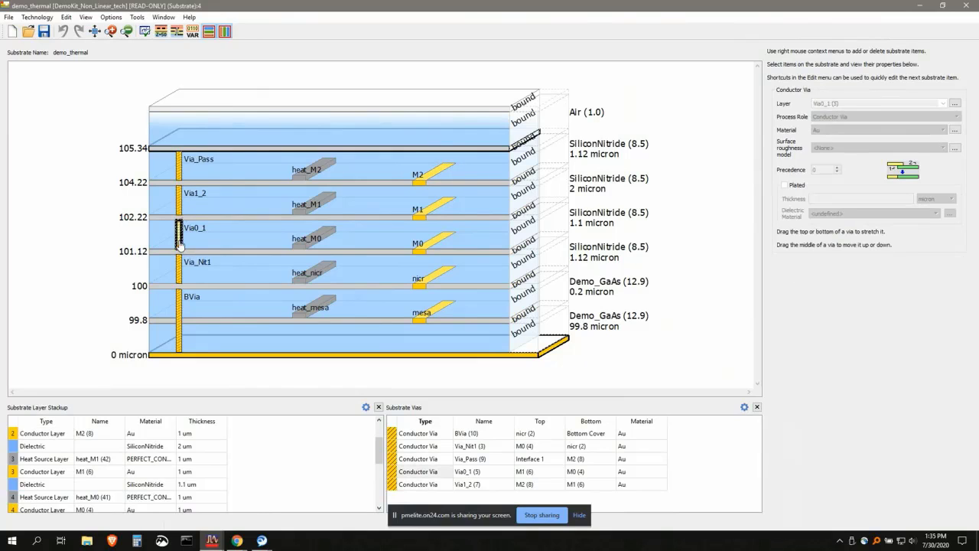
pyautogui.click(304, 179)
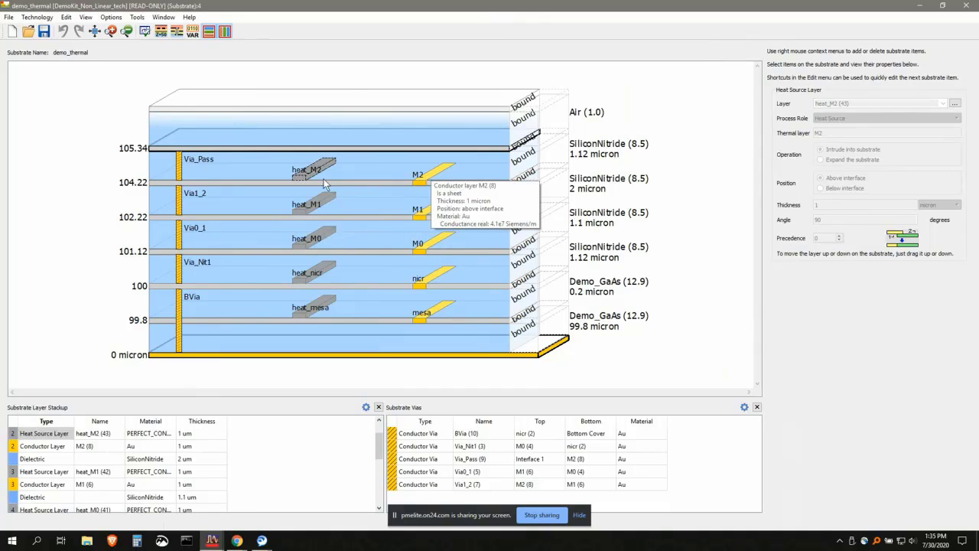
pyautogui.click(419, 188)
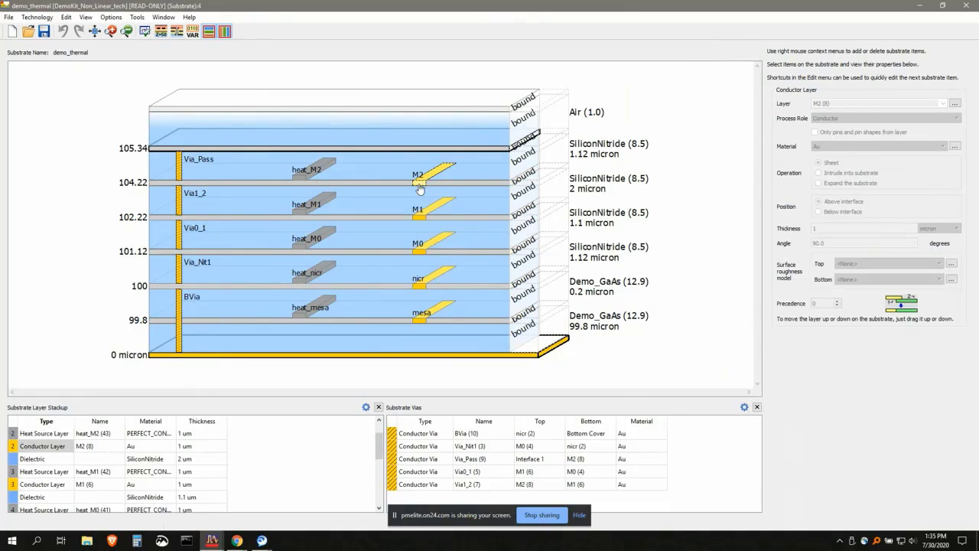
pyautogui.click(306, 176)
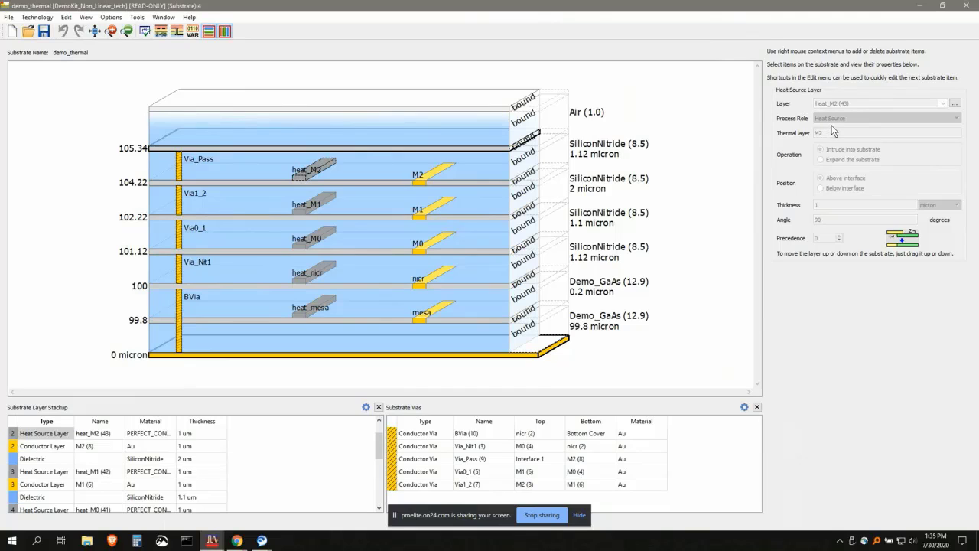
pyautogui.click(420, 185)
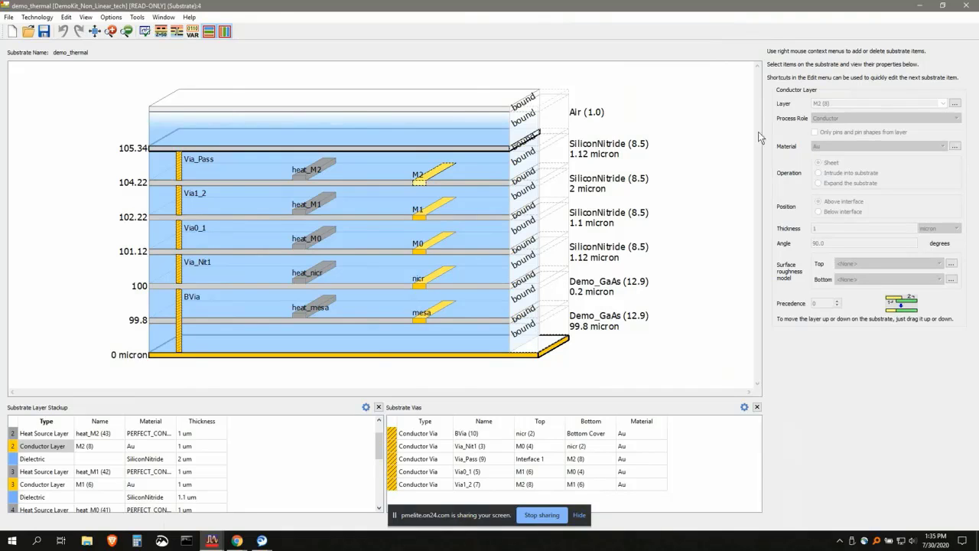
pyautogui.click(304, 177)
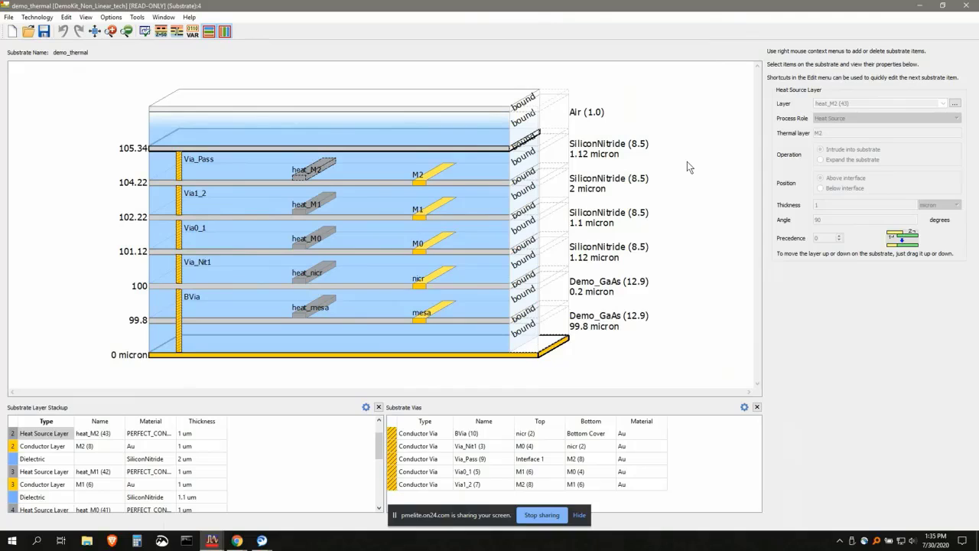
pyautogui.click(683, 155)
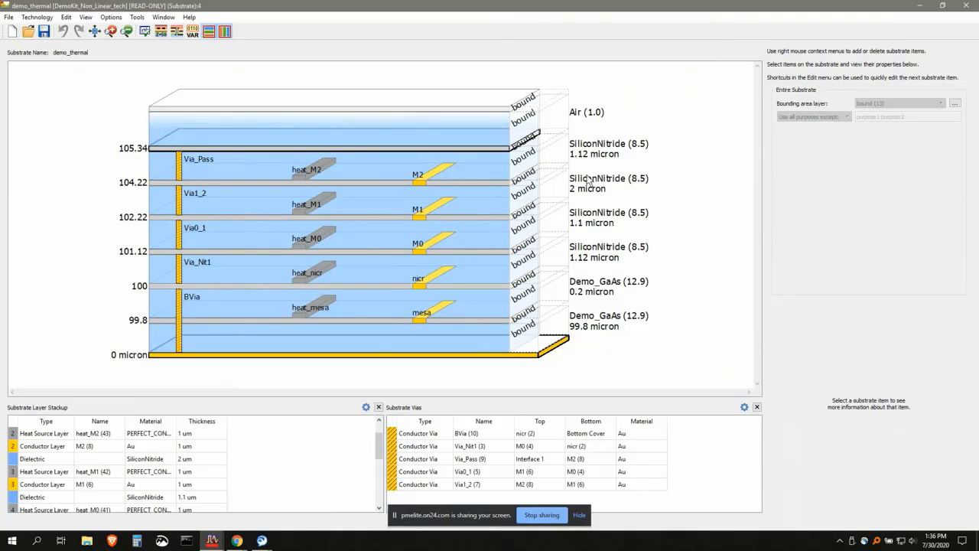
pyautogui.click(9, 16)
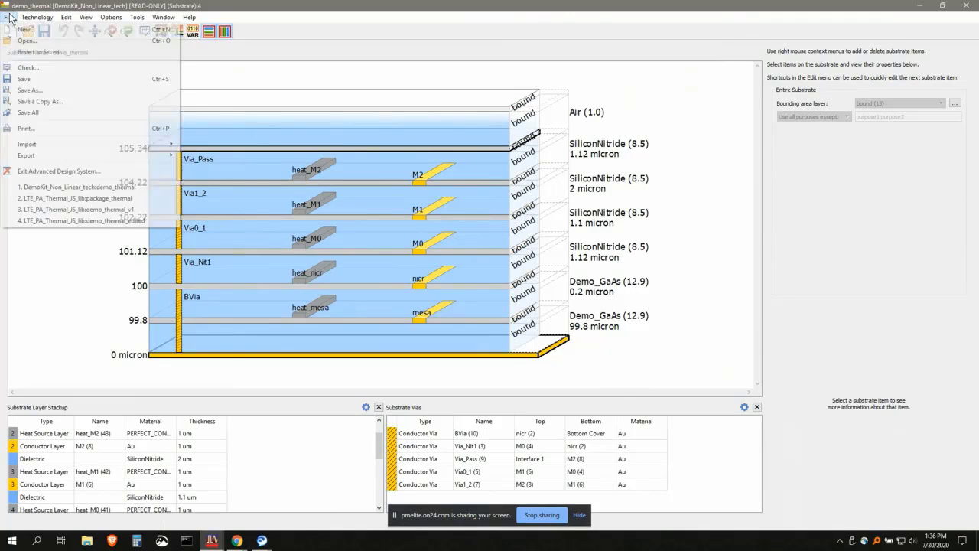
pyautogui.moveTo(125, 156)
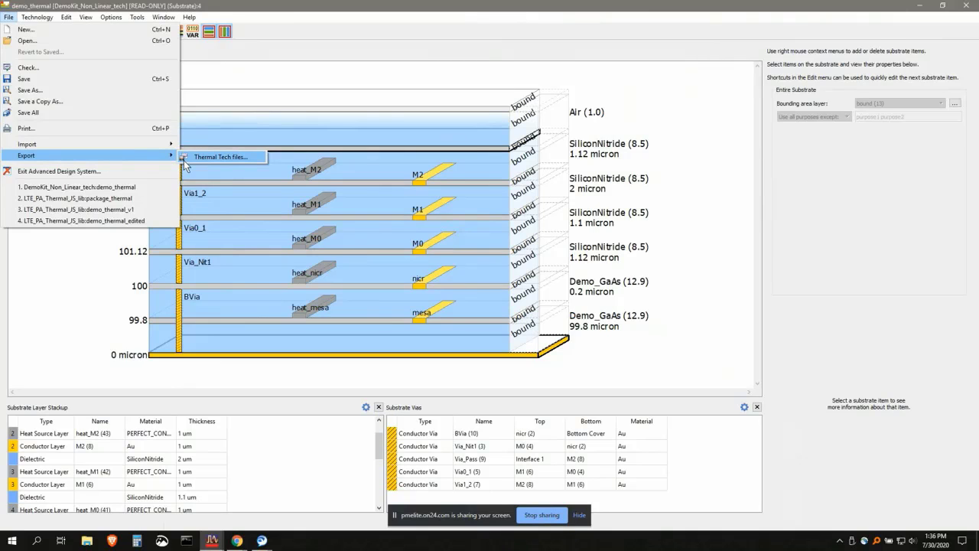
pyautogui.click(610, 102)
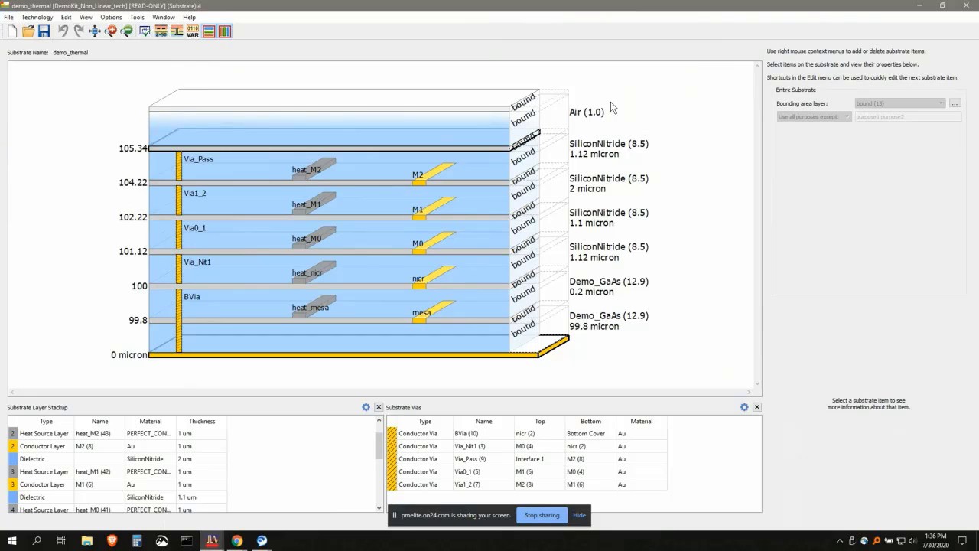
# Close the Substrate window and open cell_1's layout from the workspace Folder View
pyautogui.click(966, 10)
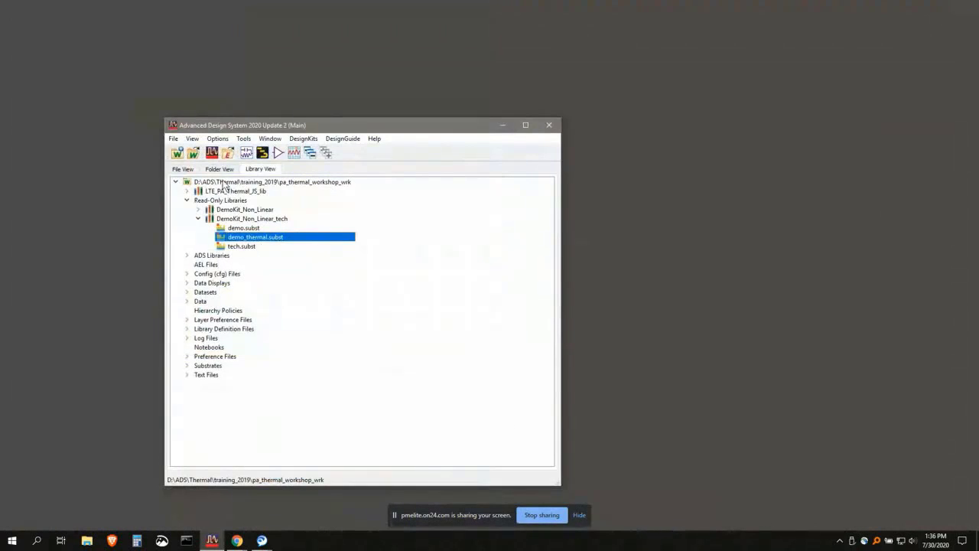
pyautogui.click(219, 168)
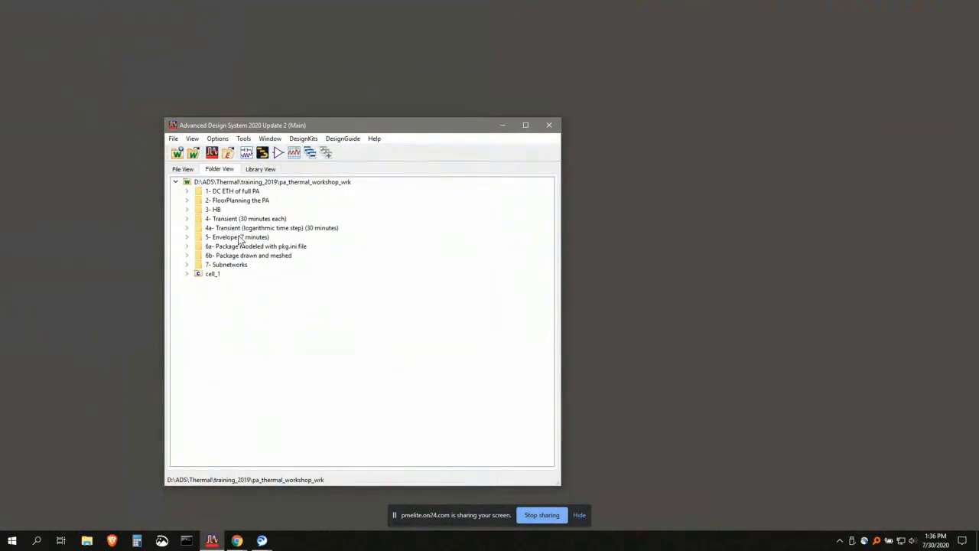
pyautogui.moveTo(328, 125); pyautogui.dragTo(333, 115)
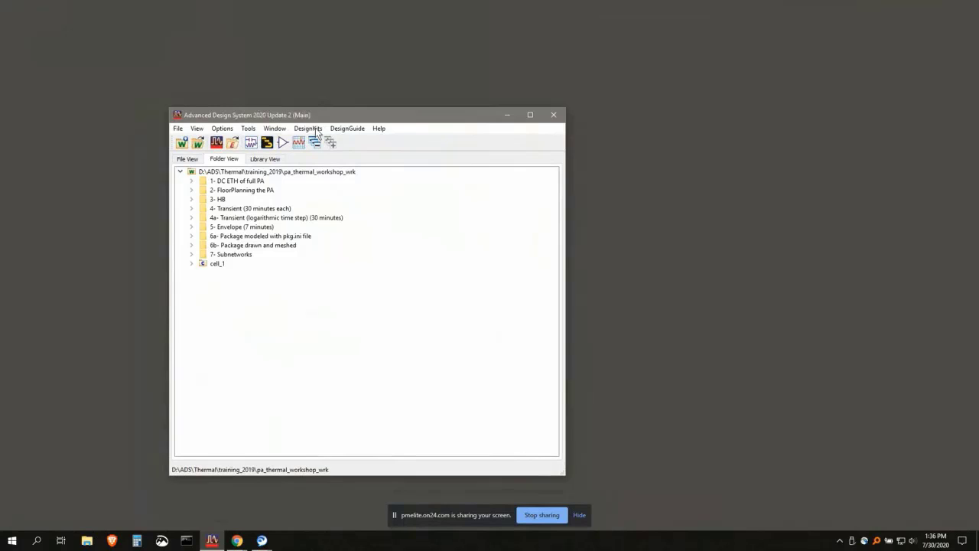
pyautogui.click(191, 264)
pyautogui.doubleClick(228, 273)
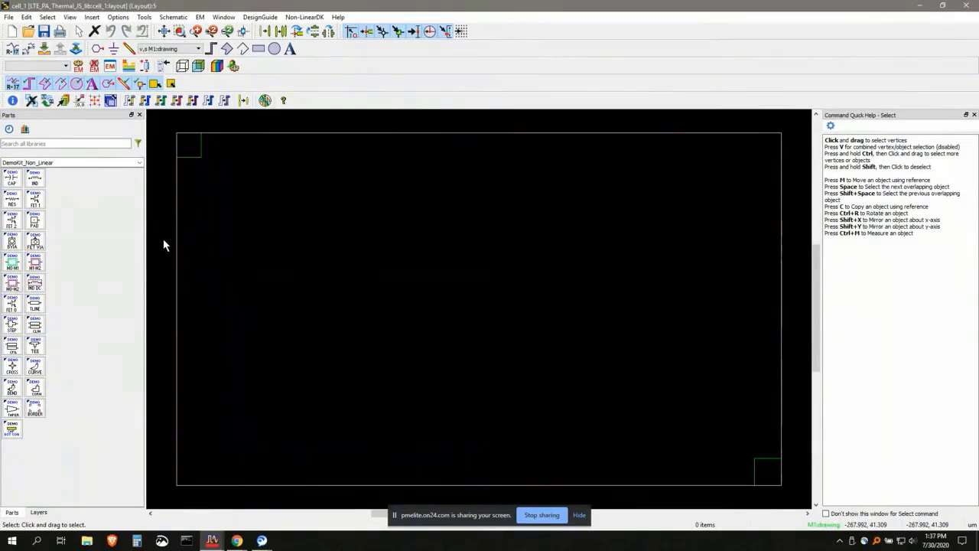
pyautogui.click(200, 150)
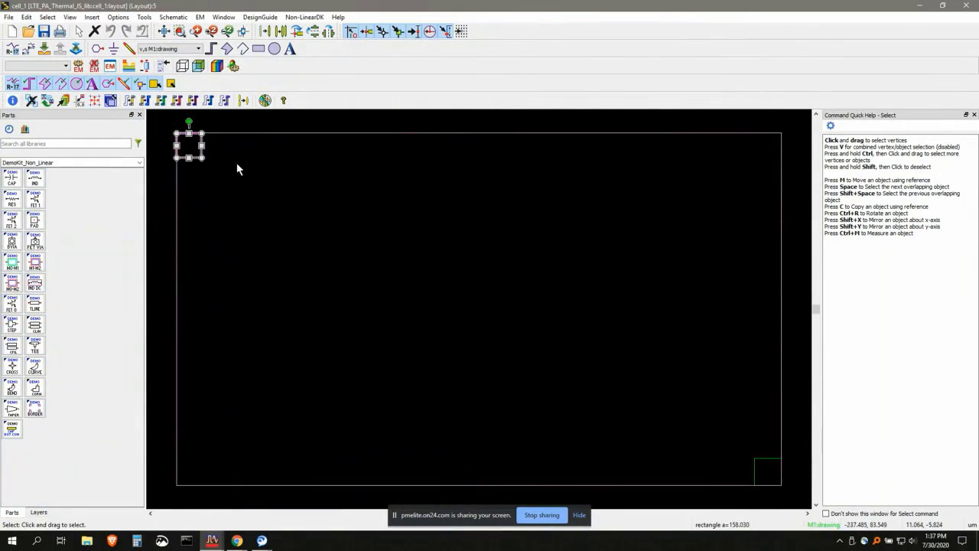
pyautogui.click(767, 459)
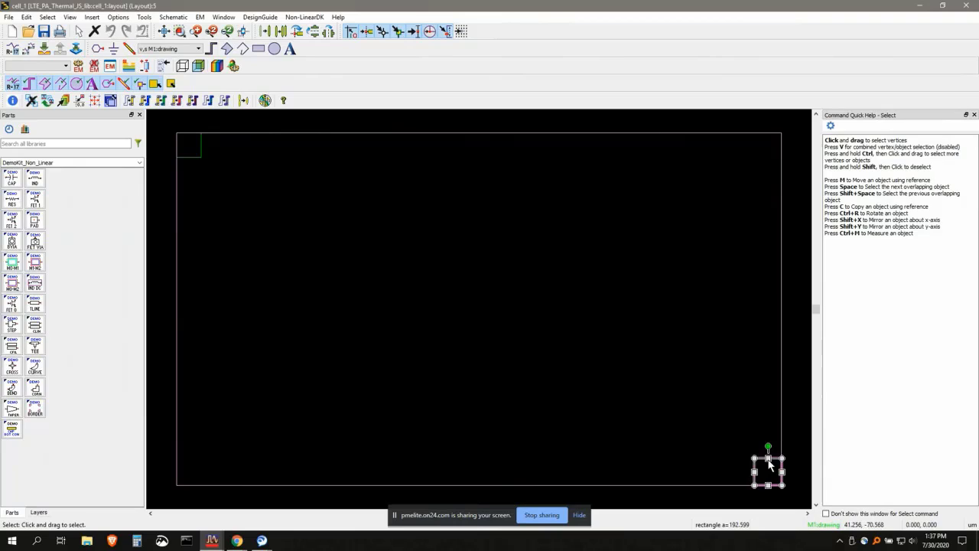
pyautogui.click(781, 344)
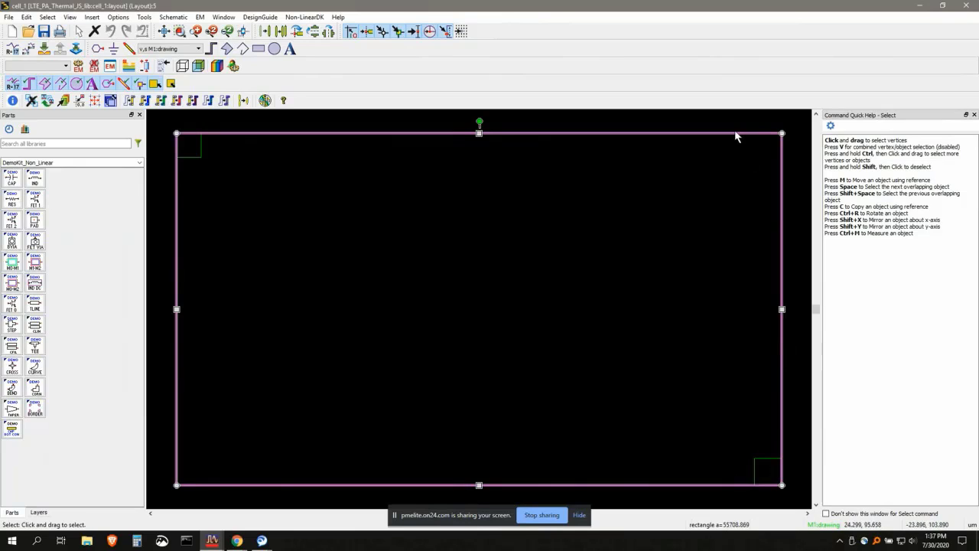
pyautogui.click(153, 204)
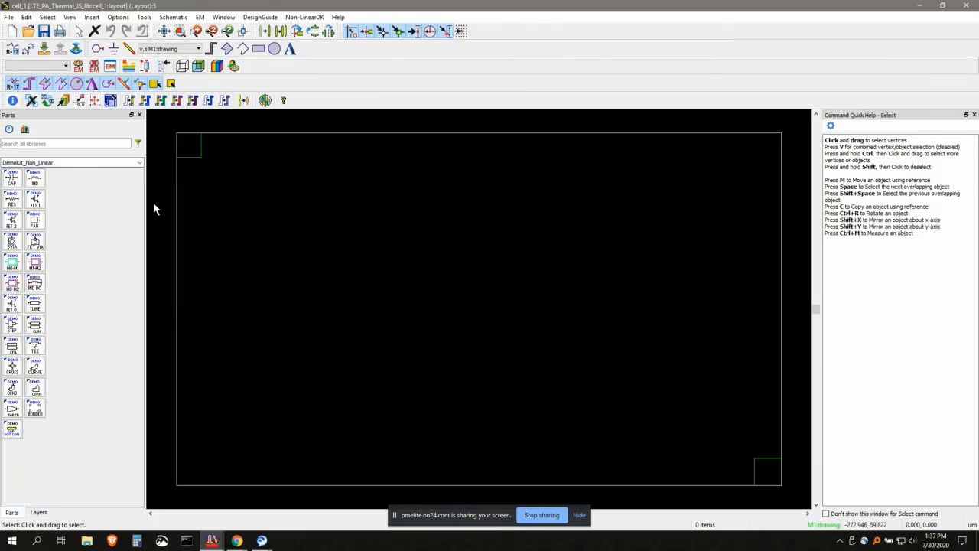
pyautogui.click(290, 134)
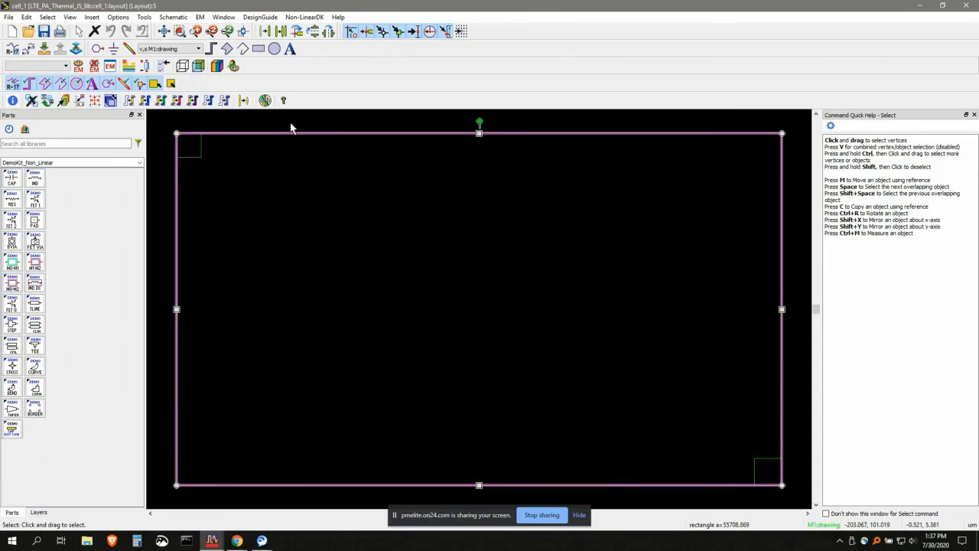
pyautogui.click(240, 151)
pyautogui.click(202, 147)
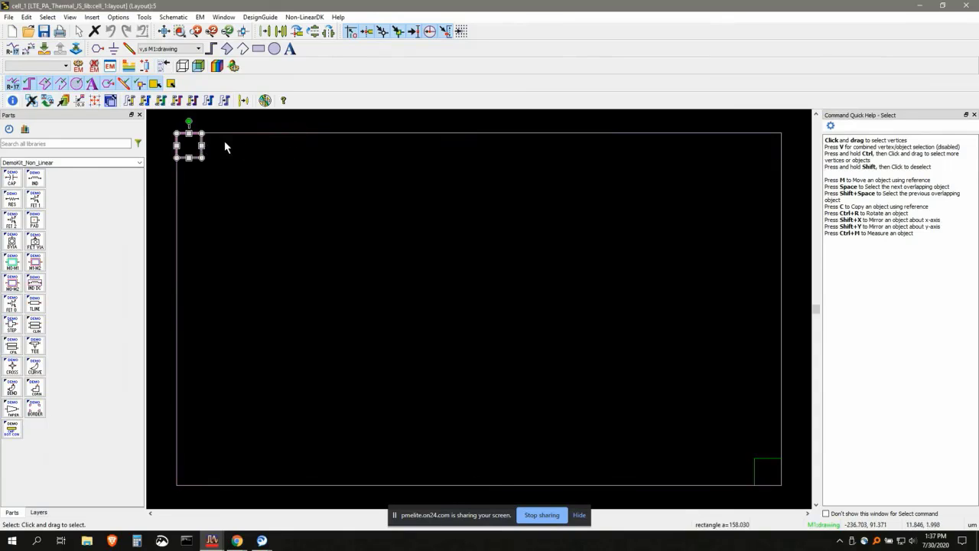
pyautogui.click(778, 463)
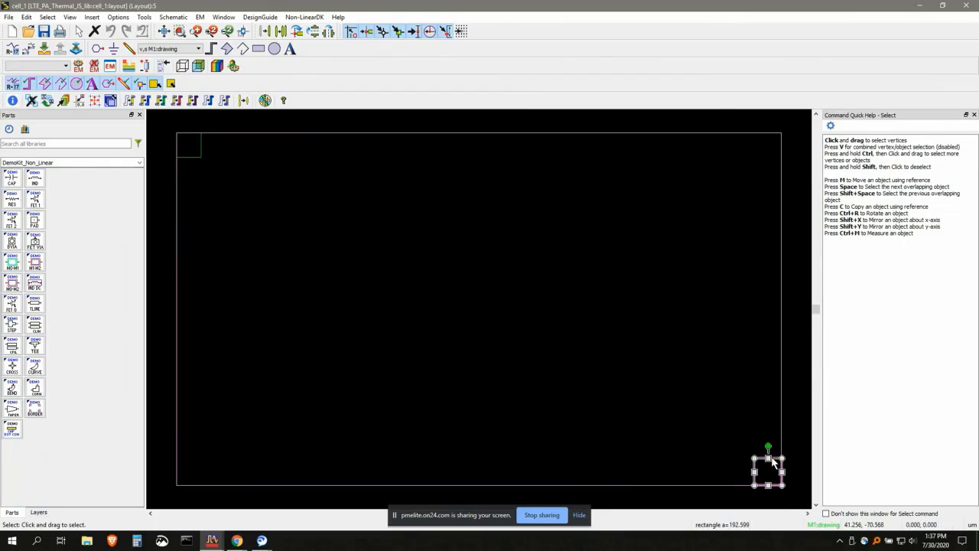
pyautogui.click(556, 124)
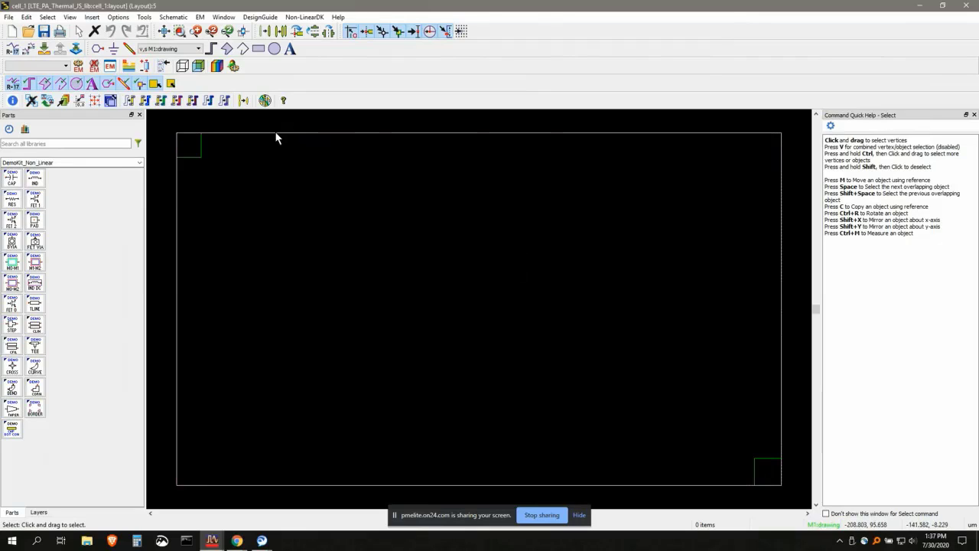
# Open the Thermal Floorplanner Setup dialog and focus its technology file field
pyautogui.click(148, 19)
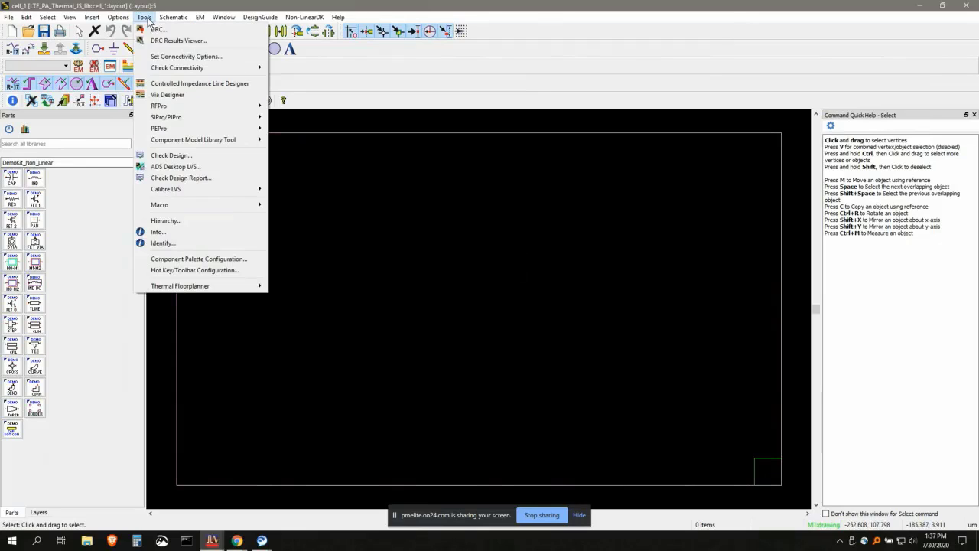
pyautogui.moveTo(208, 289)
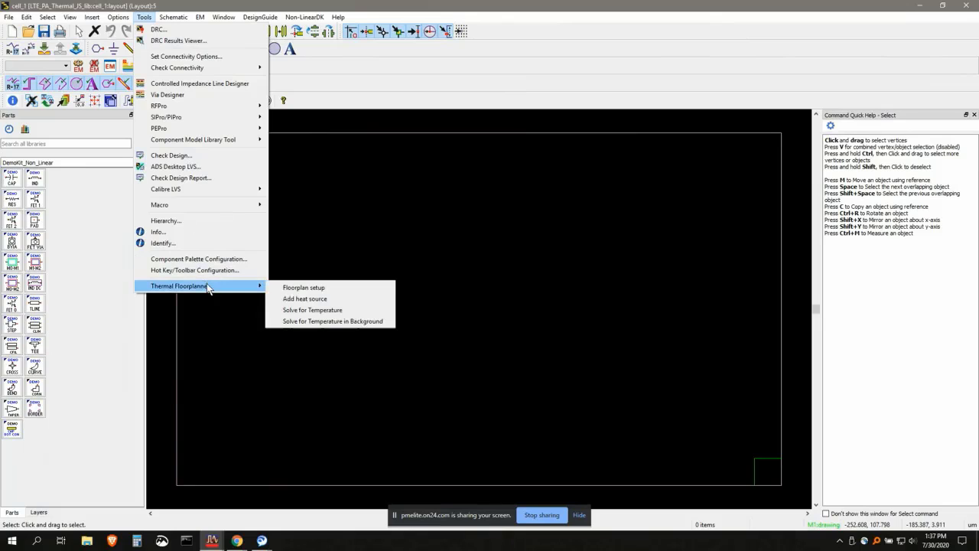
pyautogui.click(280, 291)
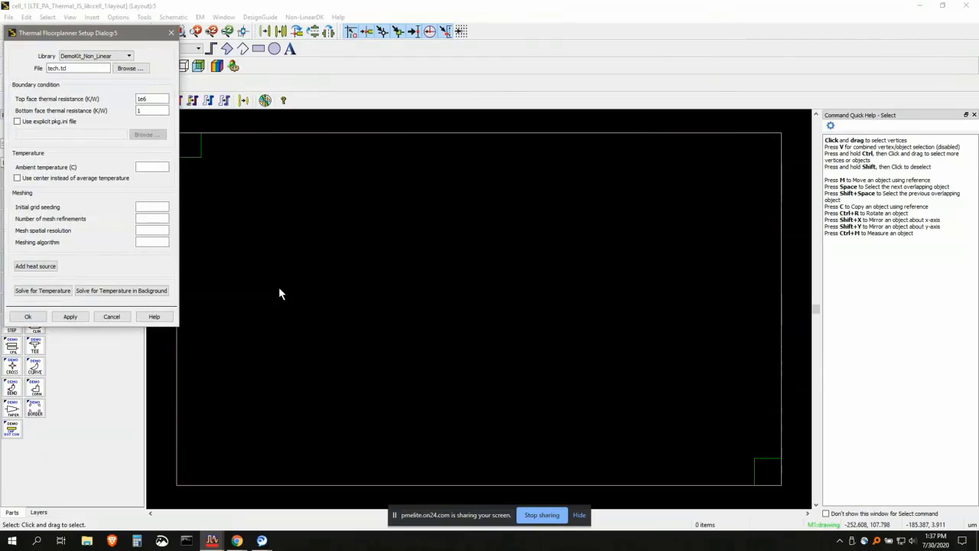
pyautogui.moveTo(122, 35); pyautogui.dragTo(165, 49)
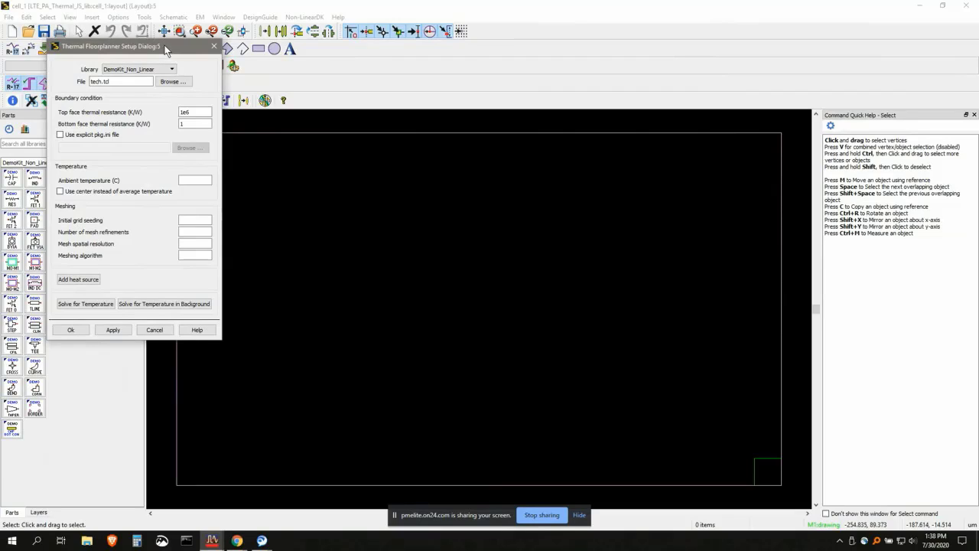
pyautogui.click(118, 81)
# Leave 'Use explicit pkg.ini file' unchecked, keeping face resistances 1e6 and 1 K/W, then select Ambient temperature
pyautogui.click(62, 135)
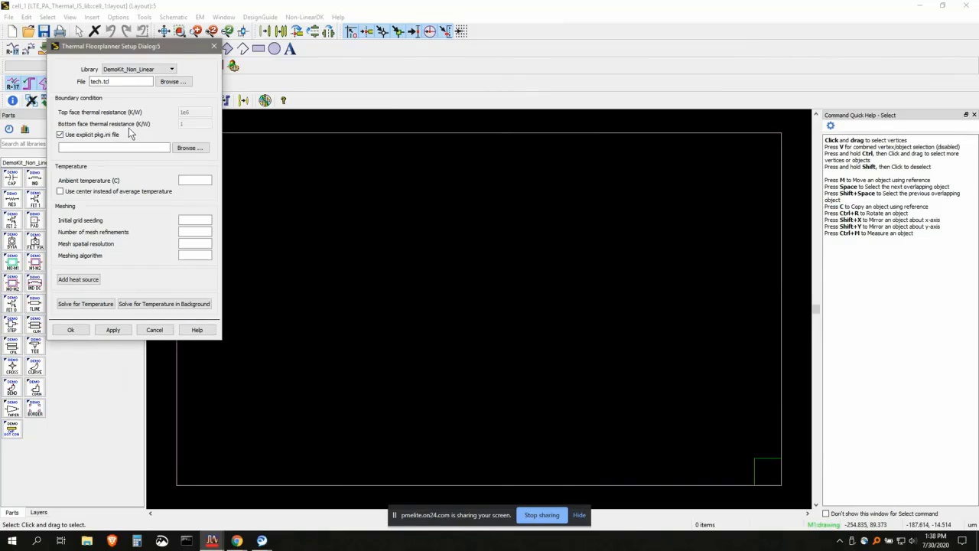
pyautogui.click(60, 135)
pyautogui.click(59, 135)
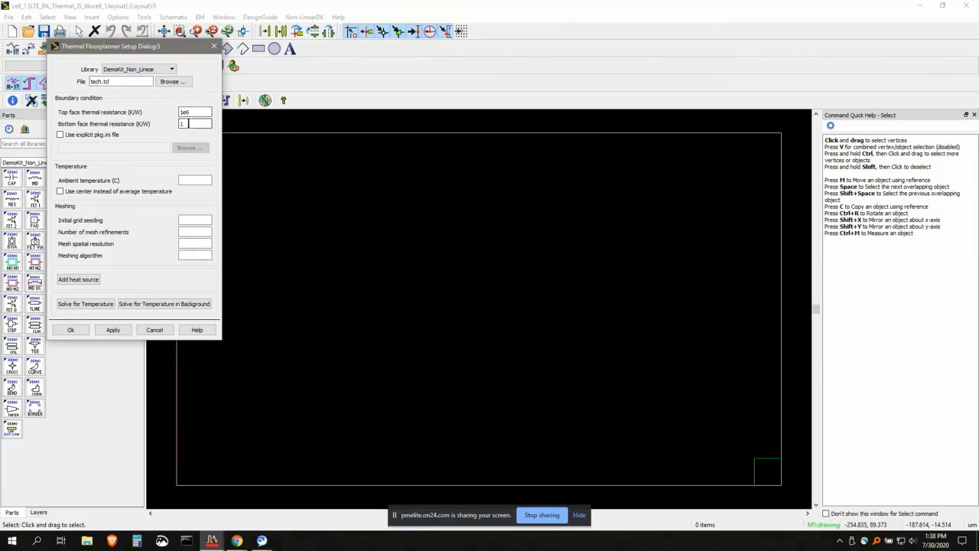
pyautogui.click(61, 135)
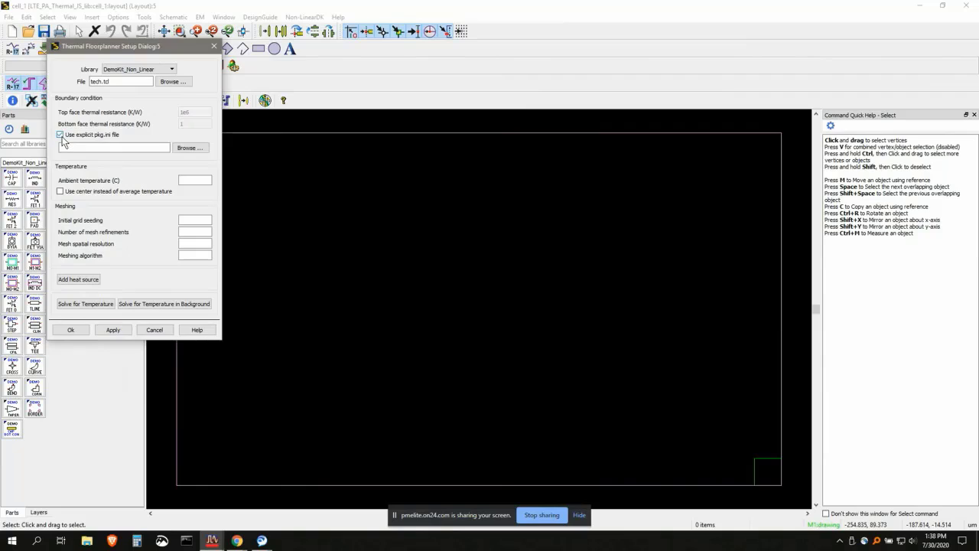
pyautogui.click(60, 135)
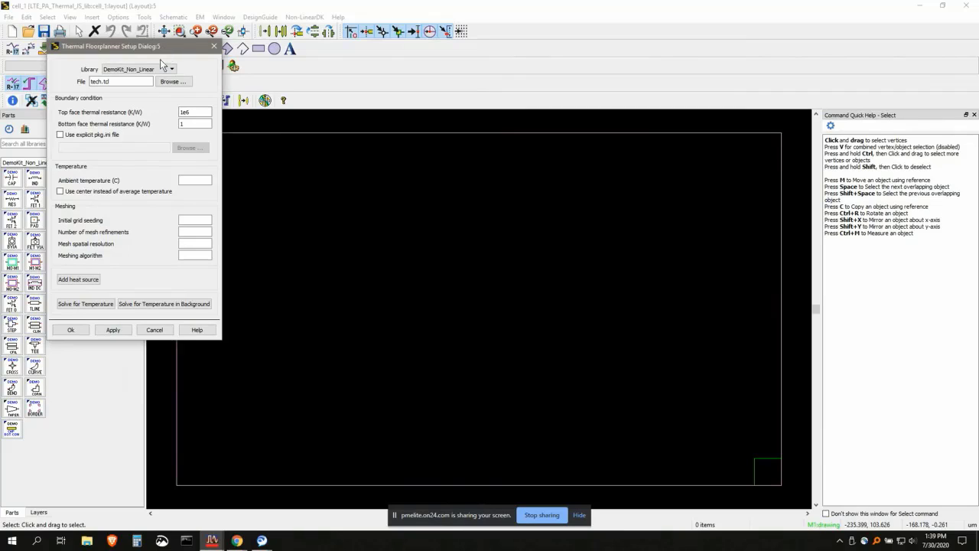
pyautogui.click(186, 180)
# Add a new heat source named Array1 and select its device name for Q1
pyautogui.click(86, 282)
pyautogui.moveTo(116, 34); pyautogui.dragTo(253, 66)
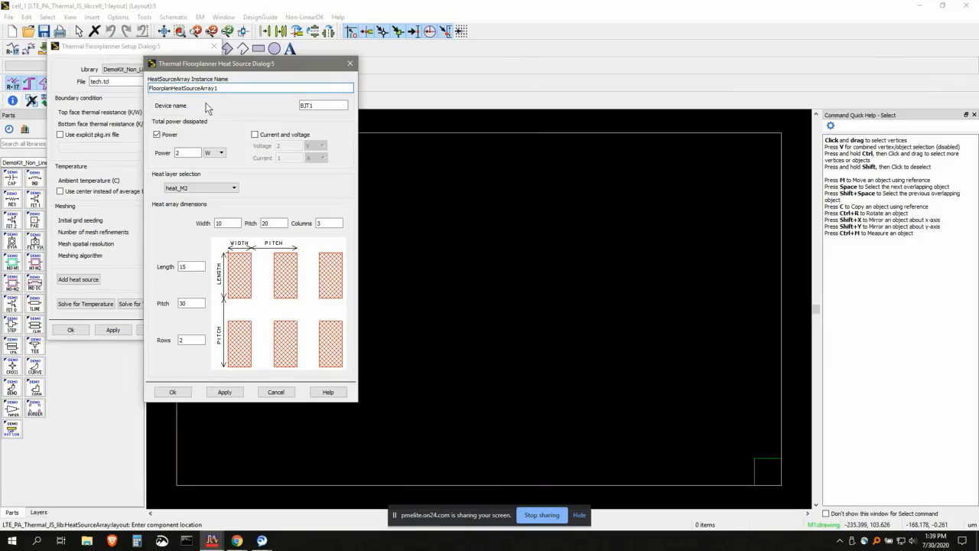
pyautogui.moveTo(201, 89); pyautogui.dragTo(144, 91)
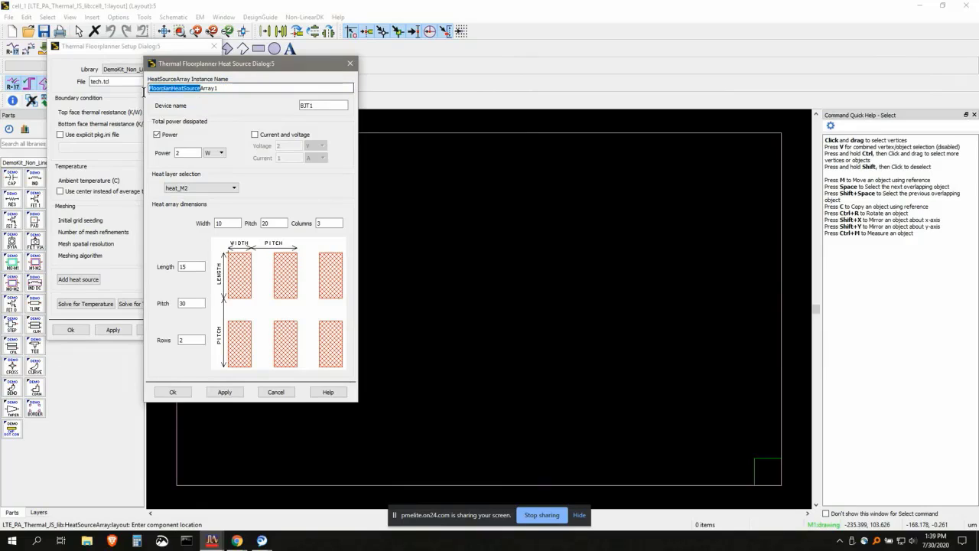
pyautogui.press('BackSpace')
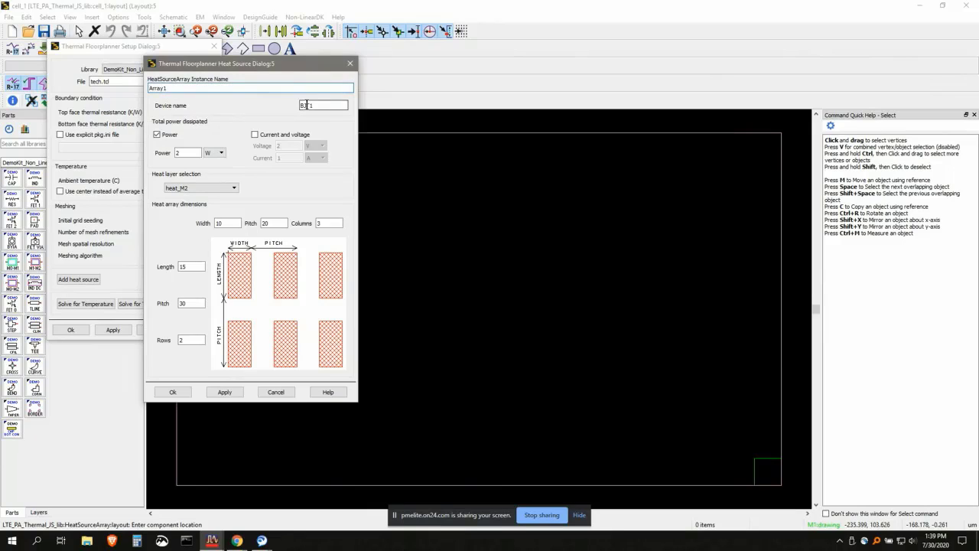
pyautogui.moveTo(313, 104); pyautogui.dragTo(300, 109)
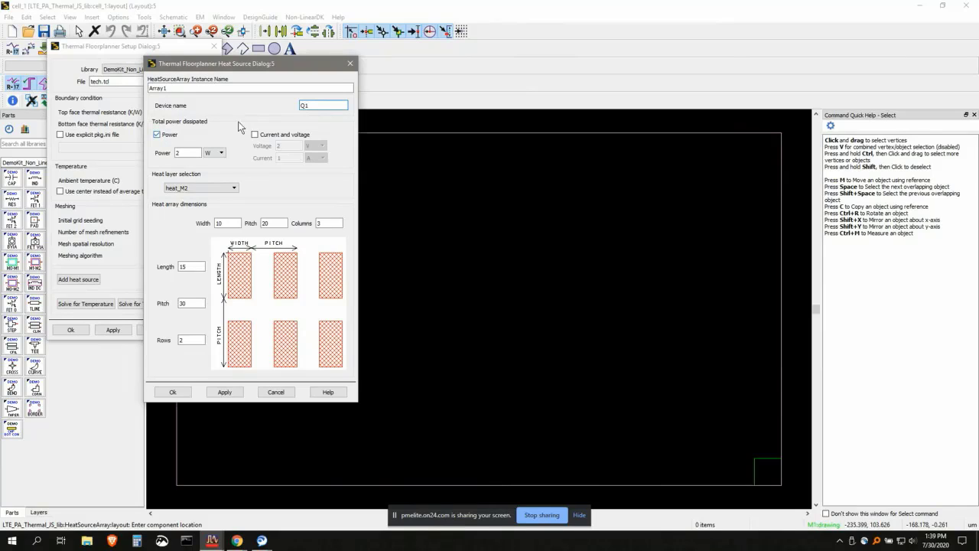
# Set its dissipation to 0.6 W power on the heat_mesa layer
pyautogui.click(256, 136)
pyautogui.click(158, 135)
pyautogui.doubleClick(178, 151)
pyautogui.write('2')
pyautogui.press('BackSpace')
pyautogui.write('0.6')
pyautogui.click(179, 190)
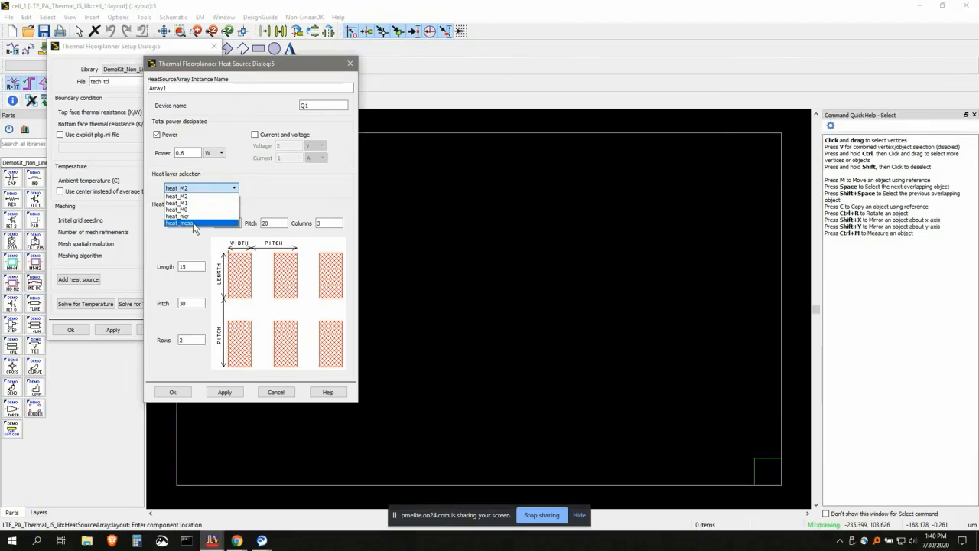
pyautogui.click(193, 223)
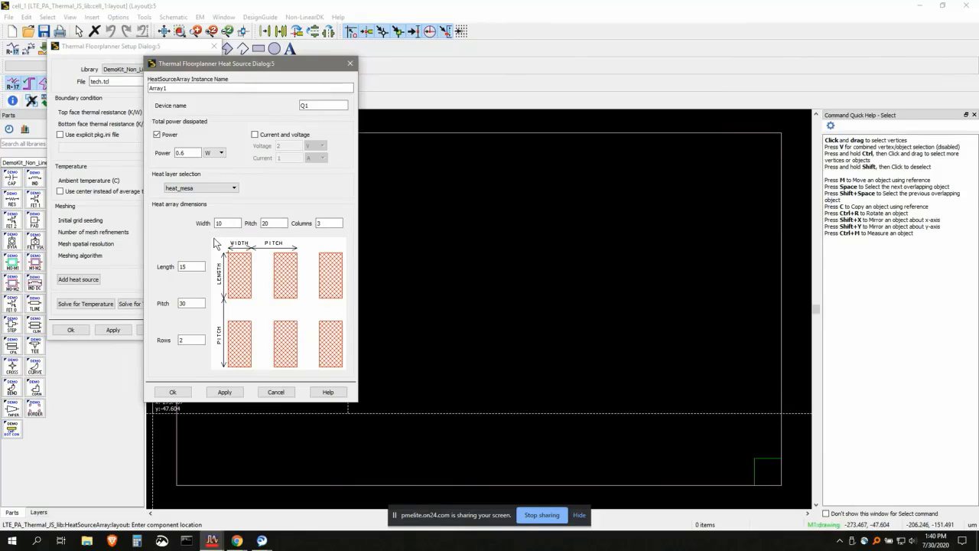
# Place Array1 near the layout center, end placement, and zoom to inspect its six Q1 boxes
pyautogui.click(400, 375)
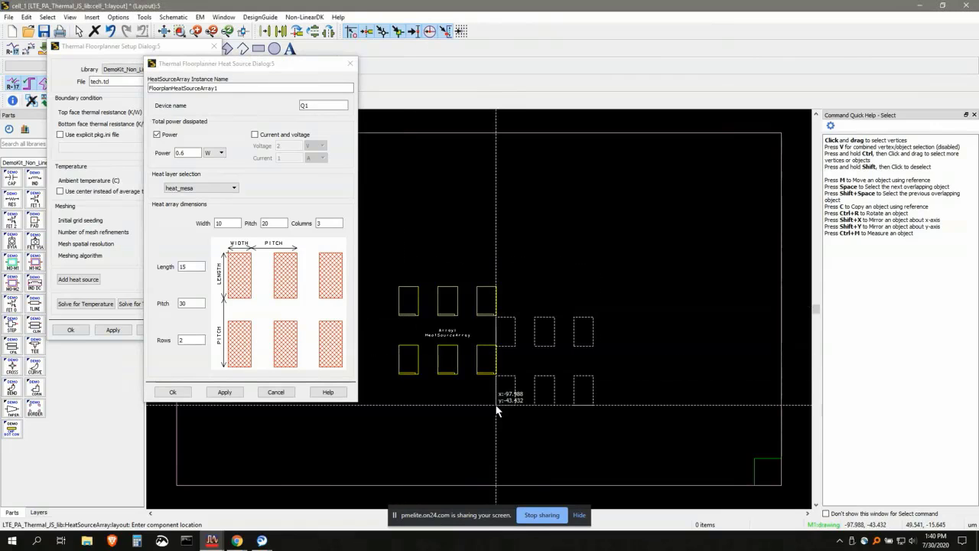
pyautogui.press('Escape')
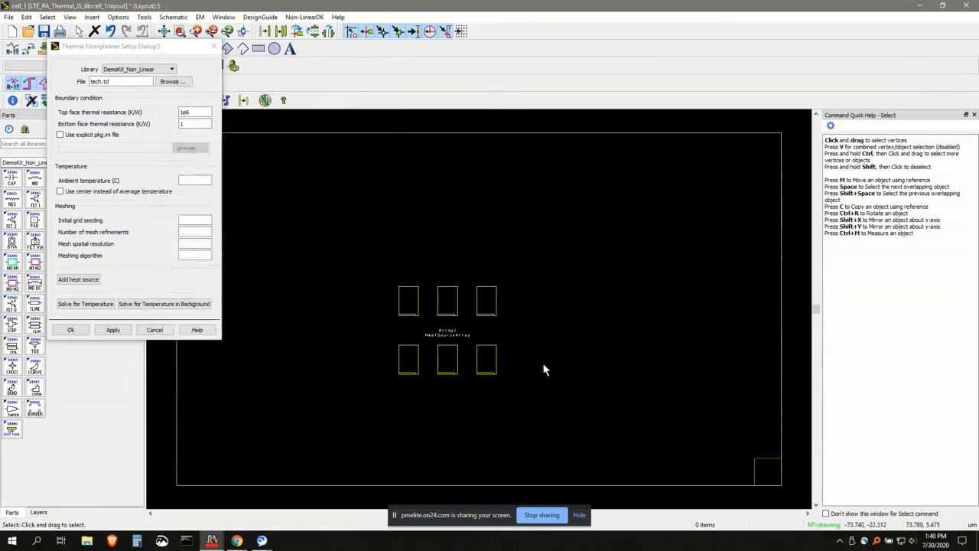
pyautogui.scroll(5, 465, 316)
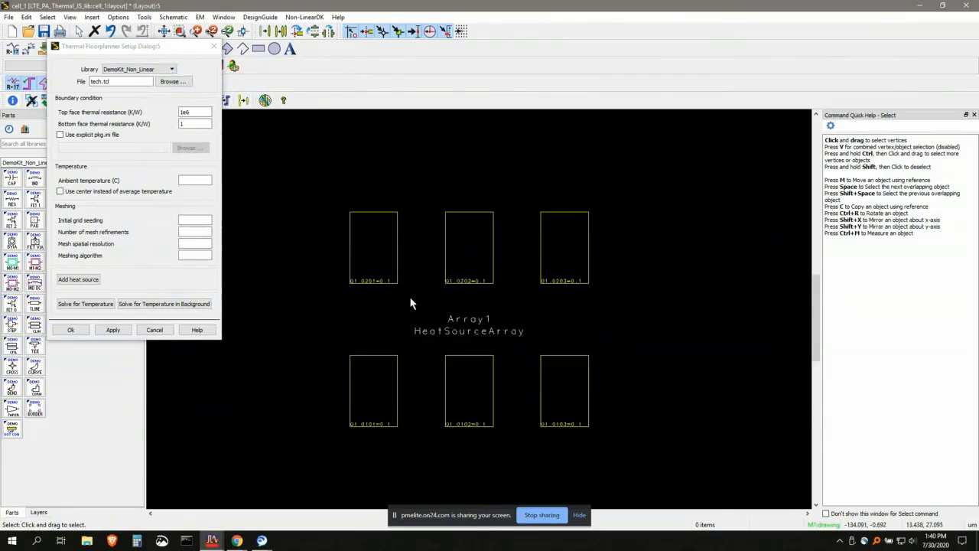
pyautogui.scroll(2, 458, 301)
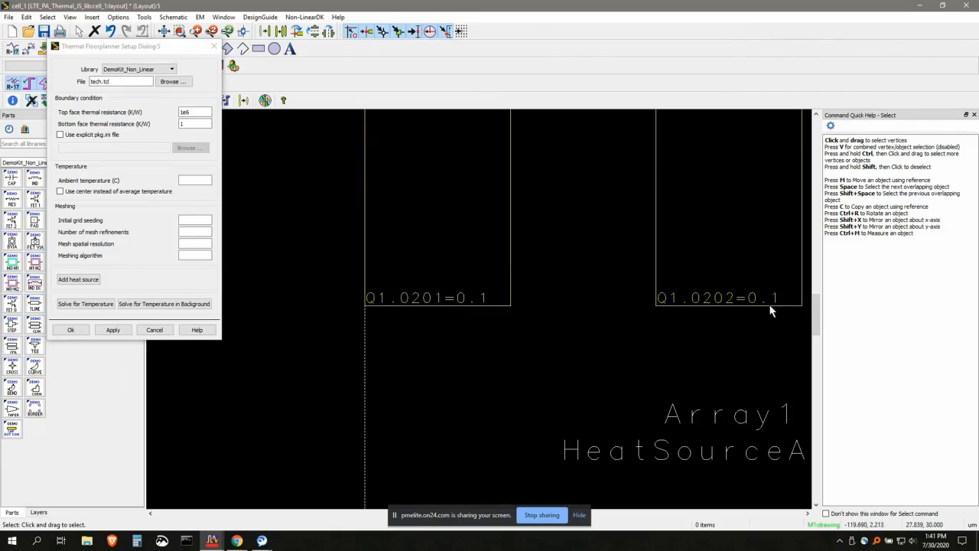
pyautogui.scroll(-1, 761, 307)
pyautogui.scroll(-1, 512, 316)
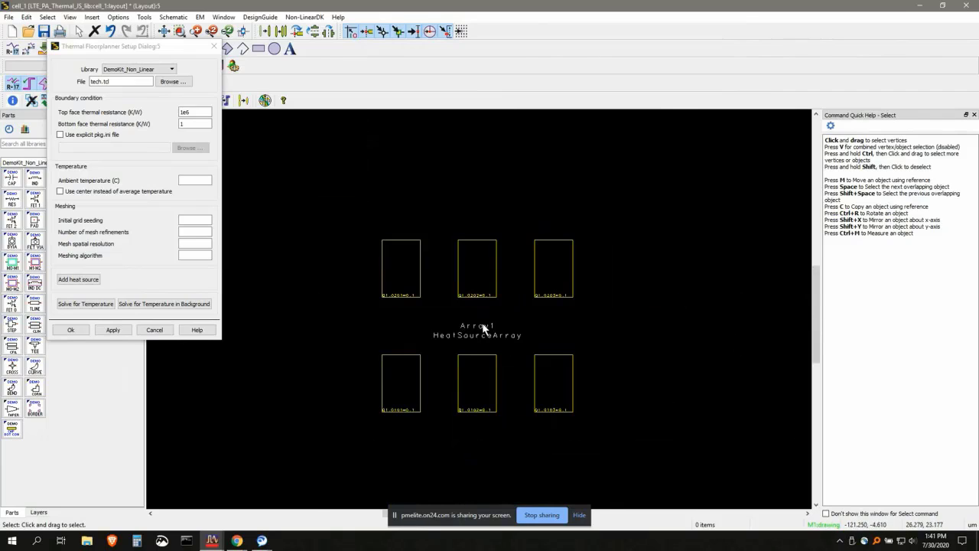
pyautogui.scroll(-1, 476, 313)
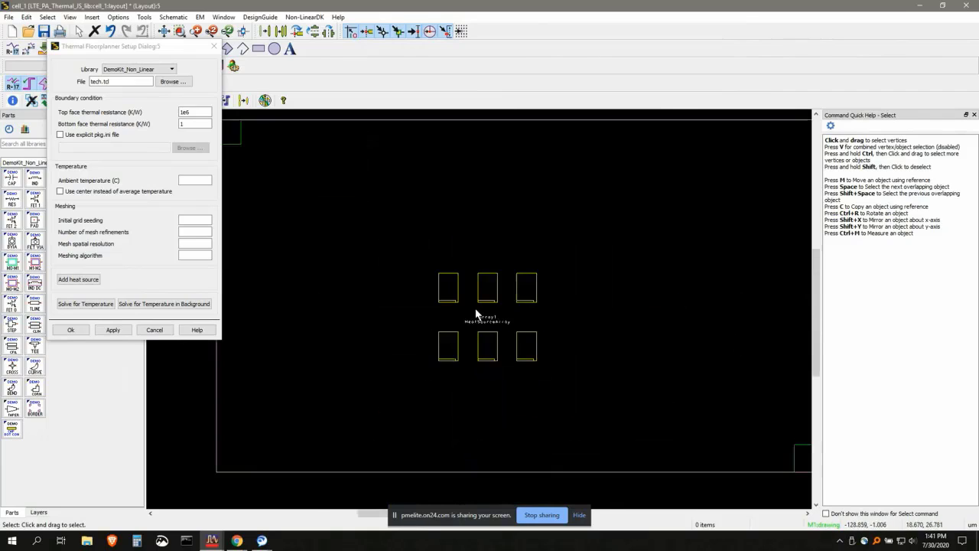
pyautogui.scroll(-1, 475, 314)
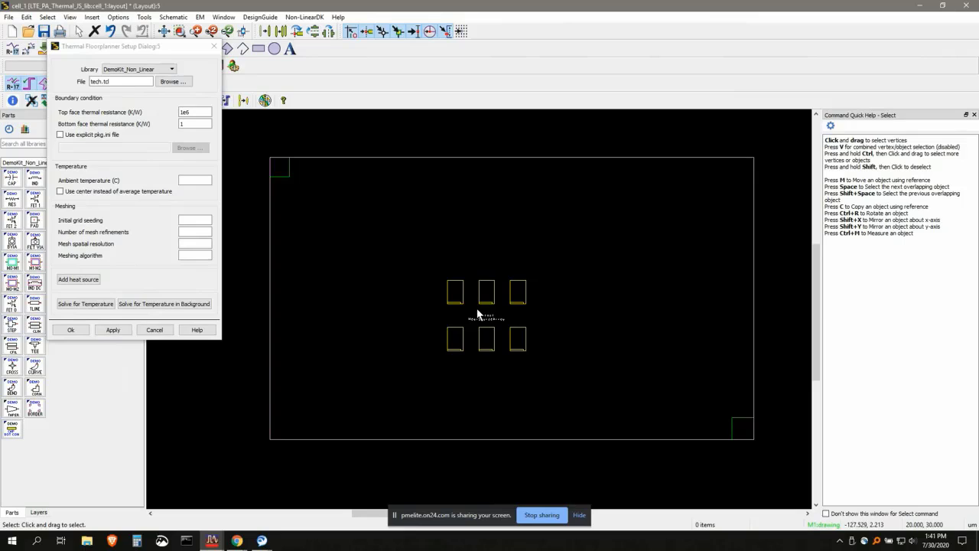
# Solve the floorplan for temperature and maximize the eth-floor Temperature window
pyautogui.click(85, 304)
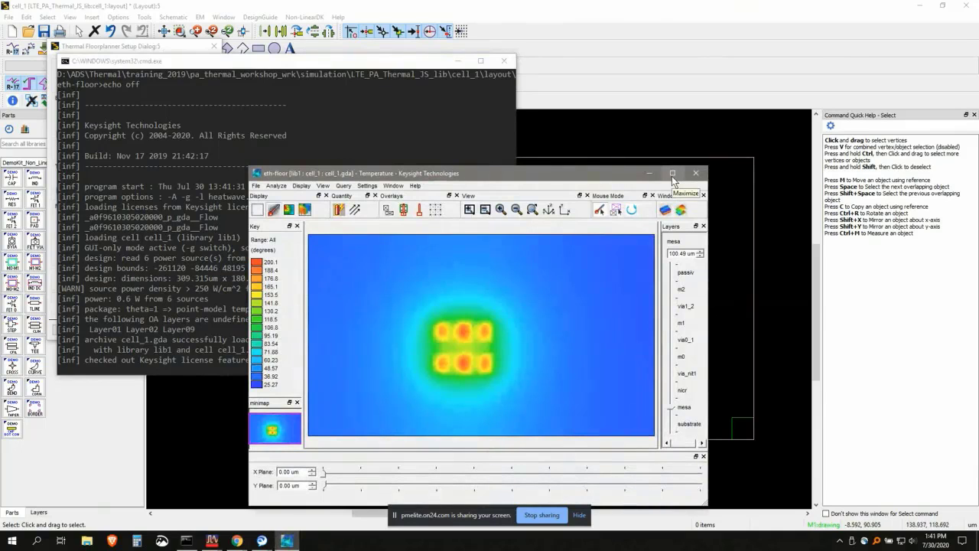
pyautogui.click(673, 175)
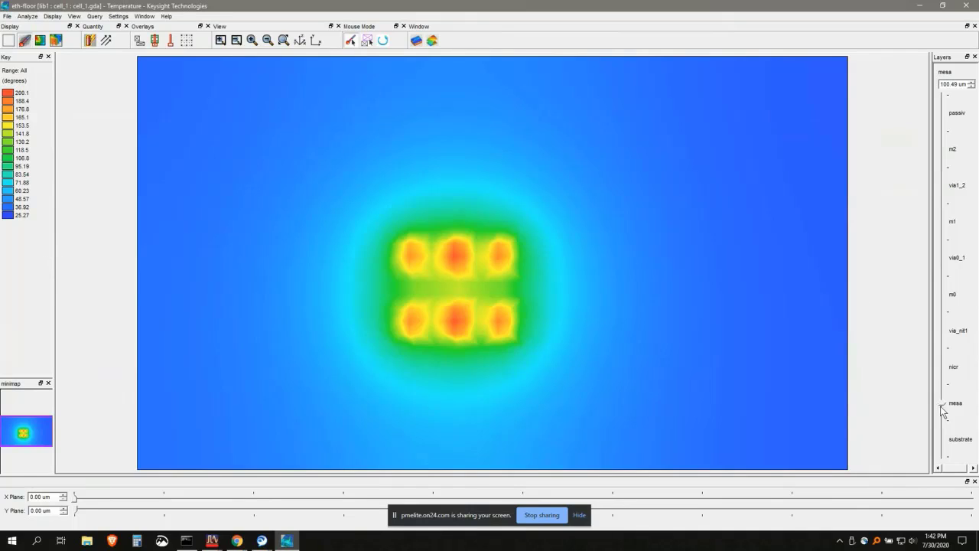
pyautogui.moveTo(943, 436); pyautogui.dragTo(945, 295)
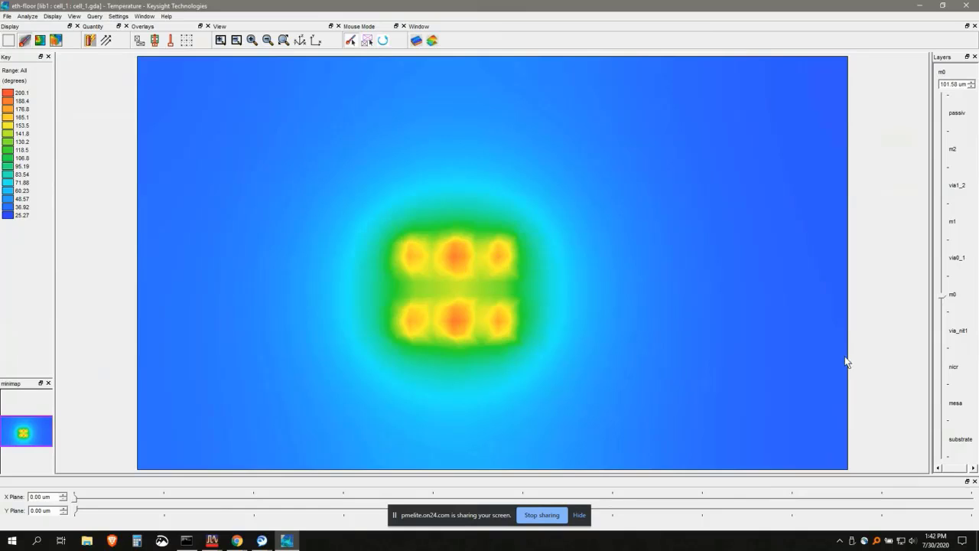
pyautogui.moveTo(944, 300); pyautogui.dragTo(945, 404)
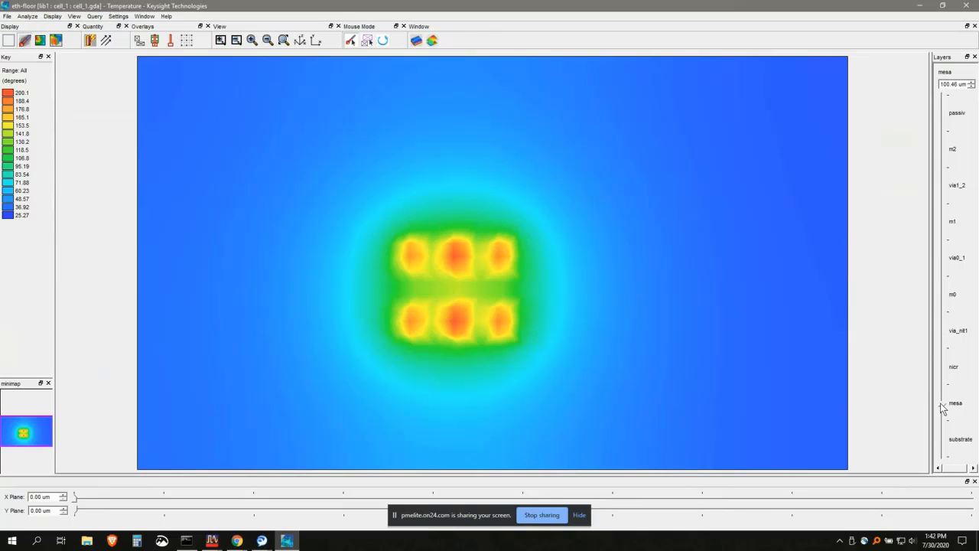
pyautogui.moveTo(942, 409)
pyautogui.mouseDown()
pyautogui.moveTo(944, 350)
pyautogui.moveTo(944, 432)
pyautogui.moveTo(944, 405)
pyautogui.mouseUp()
# Tilt the thermal model into a 3-D perspective view showing its front
pyautogui.click(386, 44)
pyautogui.moveTo(457, 418); pyautogui.dragTo(439, 114)
pyautogui.moveTo(494, 382); pyautogui.dragTo(479, 303)
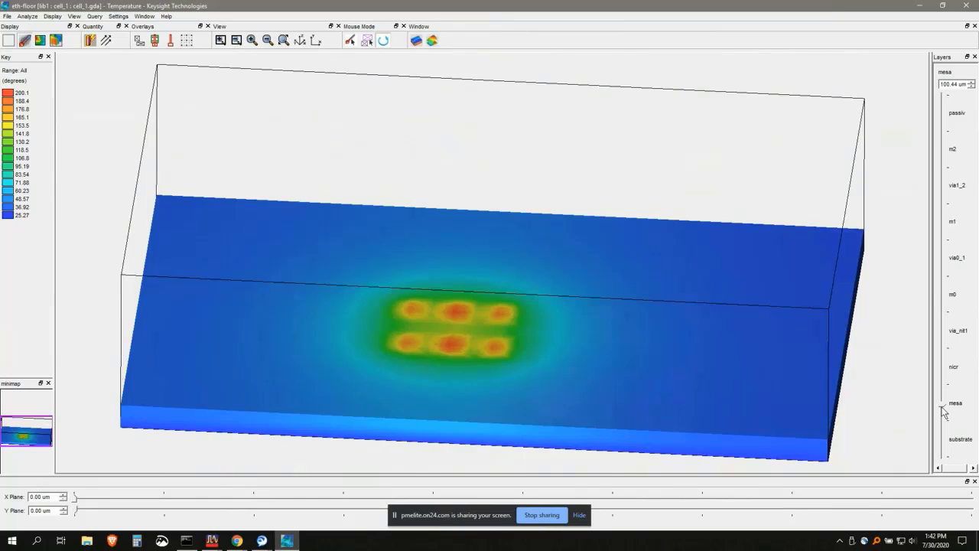
# Raise the temperature slice height to 100.48 um on the mesa layer
pyautogui.moveTo(942, 404)
pyautogui.mouseDown()
pyautogui.moveTo(945, 341)
pyautogui.moveTo(943, 417)
pyautogui.mouseUp()
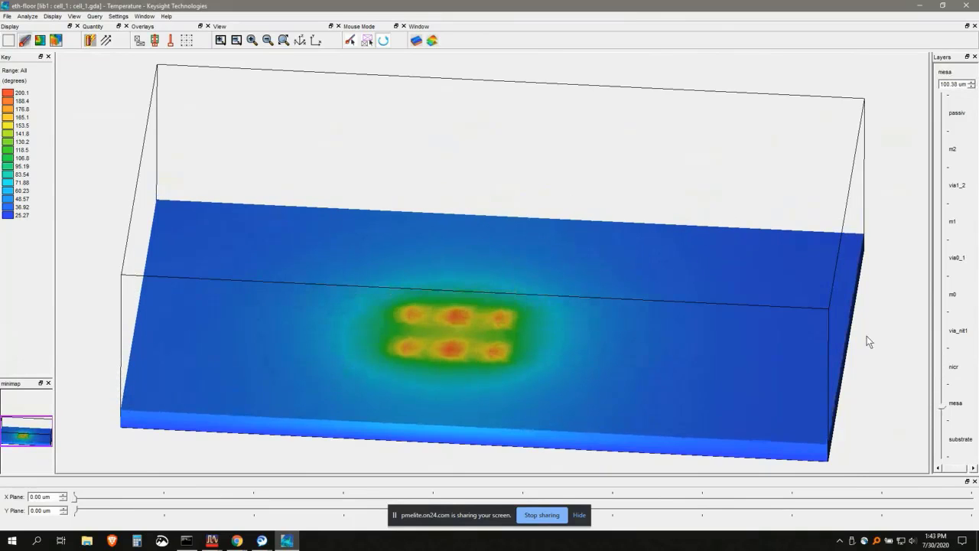
pyautogui.press('Up')
pyautogui.press('Up')
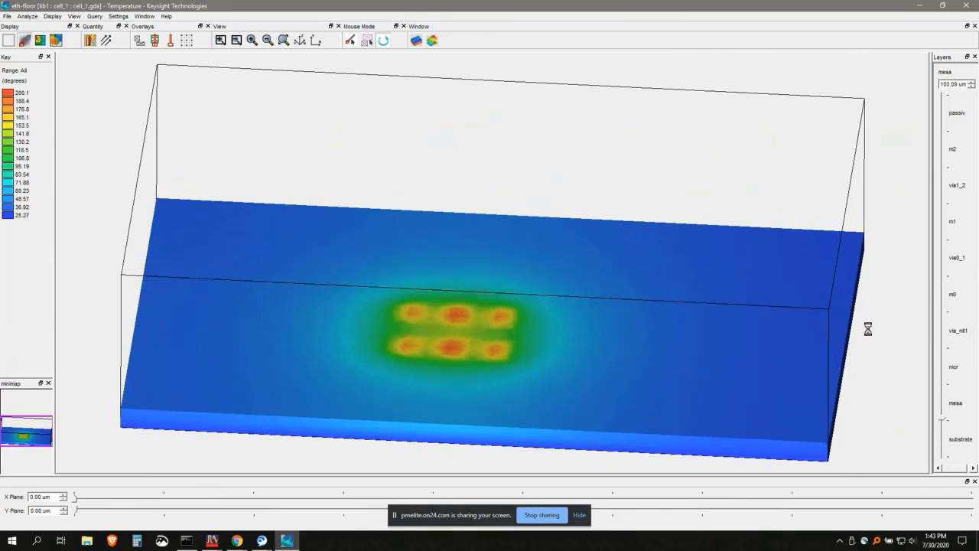
pyautogui.press('Up')
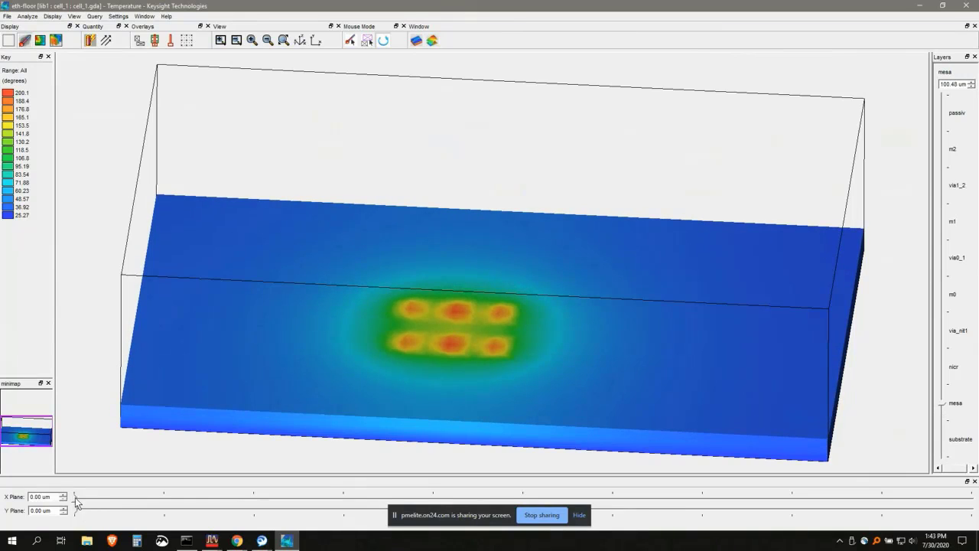
# Cut the slab at X 117.54 um and Y 64.84 um, then rotate to a flatter frontal view
pyautogui.moveTo(75, 497); pyautogui.dragTo(420, 468)
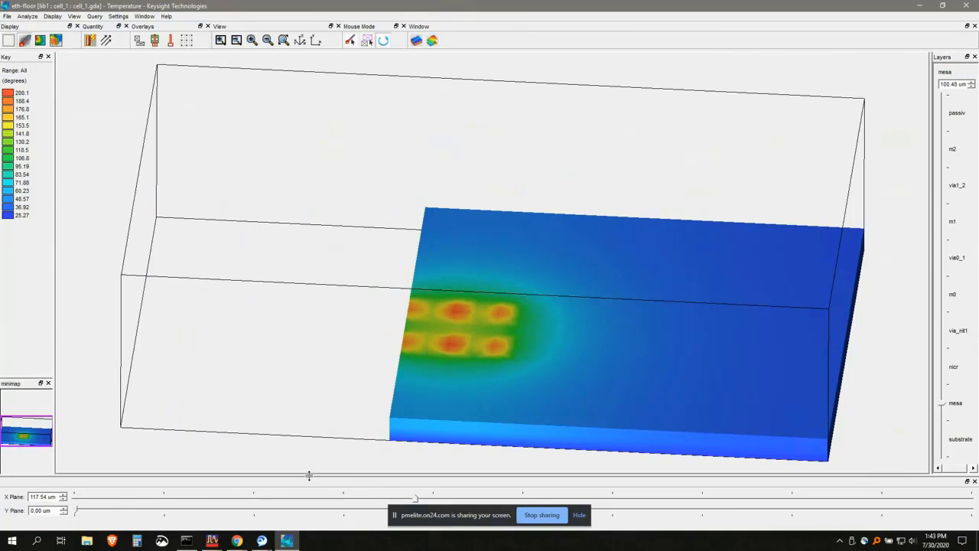
pyautogui.moveTo(79, 510); pyautogui.dragTo(396, 468)
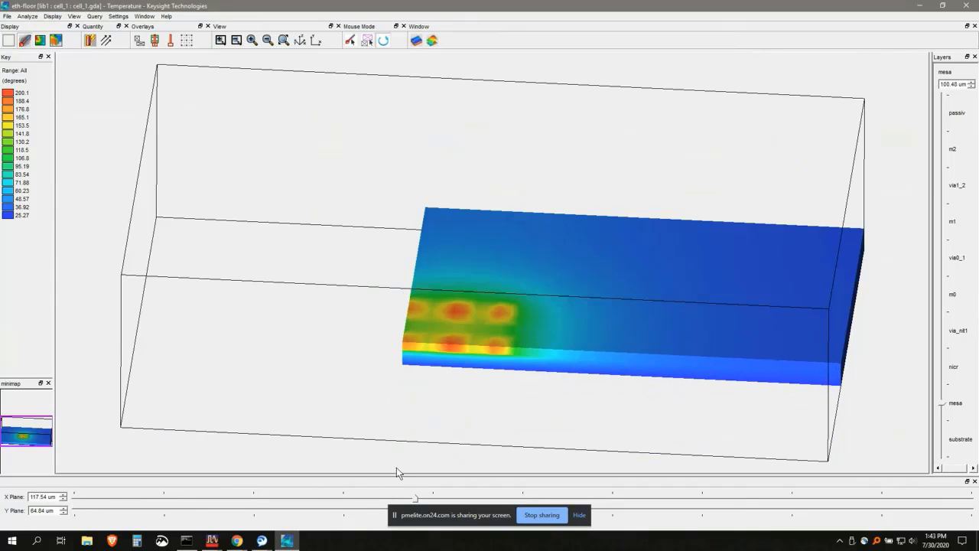
pyautogui.moveTo(391, 388); pyautogui.dragTo(345, 408)
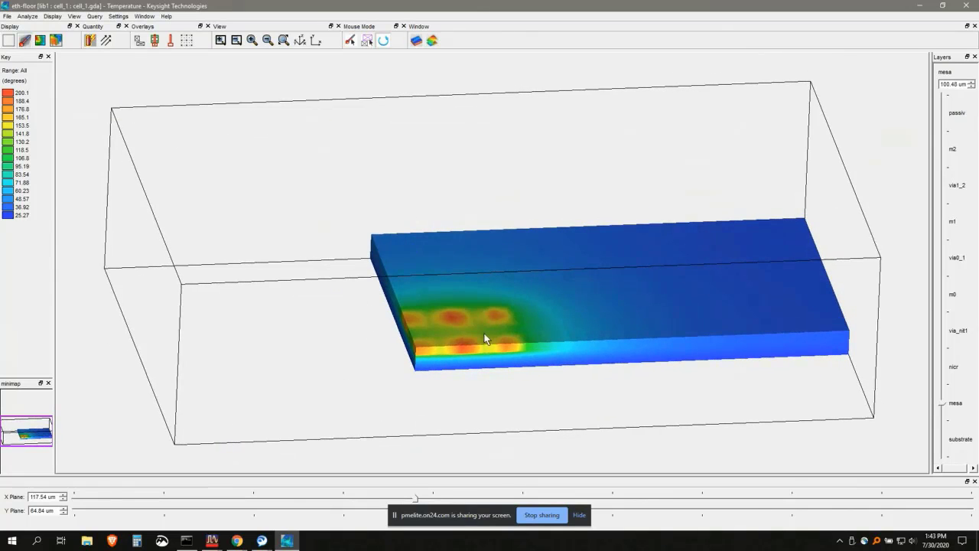
pyautogui.moveTo(489, 337); pyautogui.dragTo(497, 291)
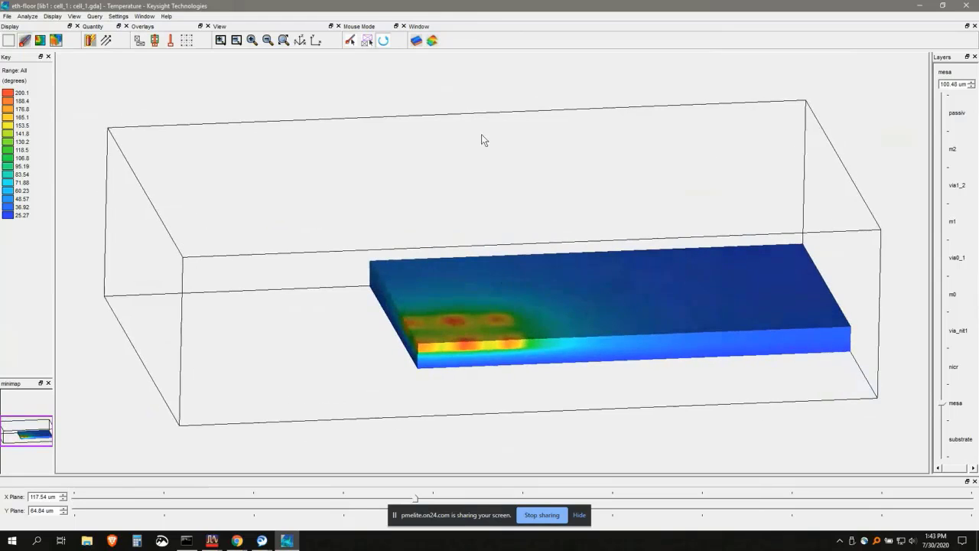
pyautogui.click(350, 41)
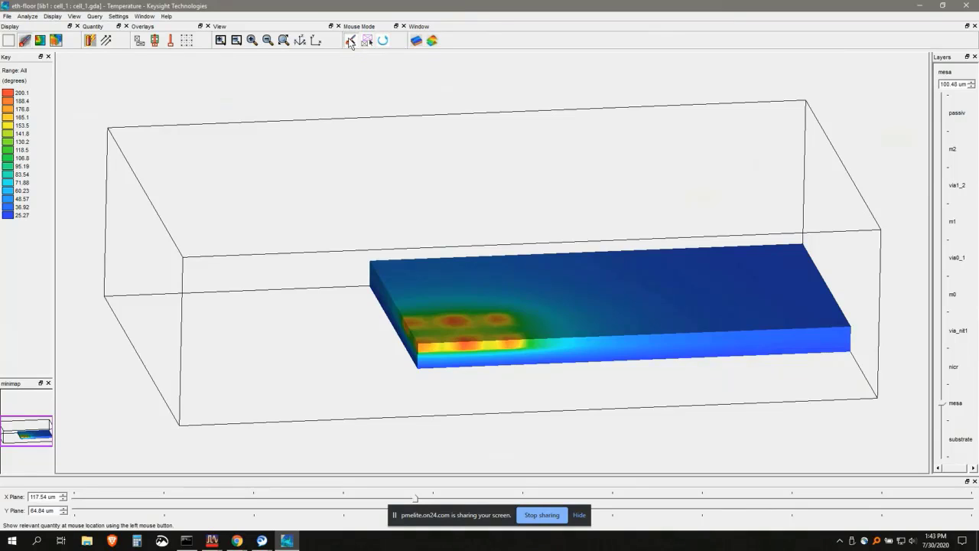
pyautogui.click(457, 320)
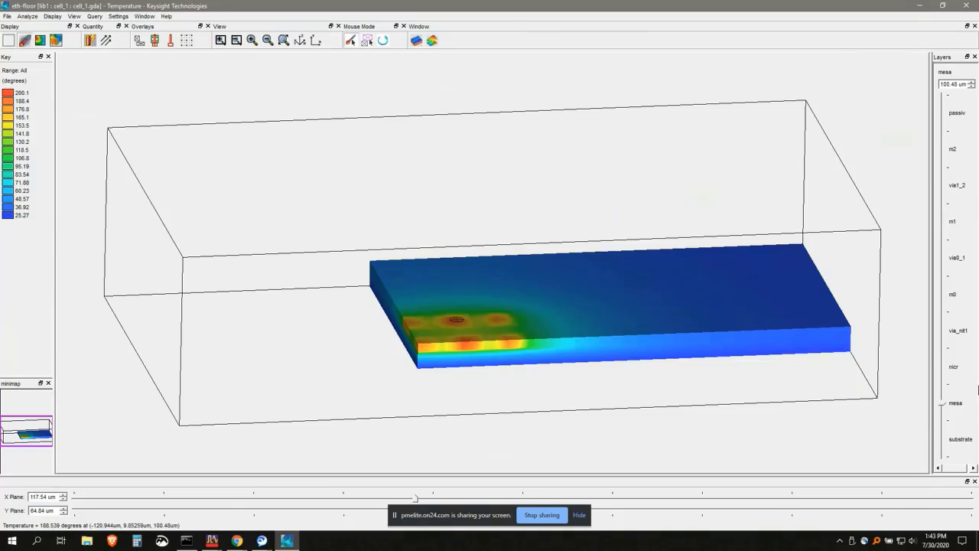
pyautogui.click(941, 404)
pyautogui.moveTo(941, 404); pyautogui.dragTo(942, 403)
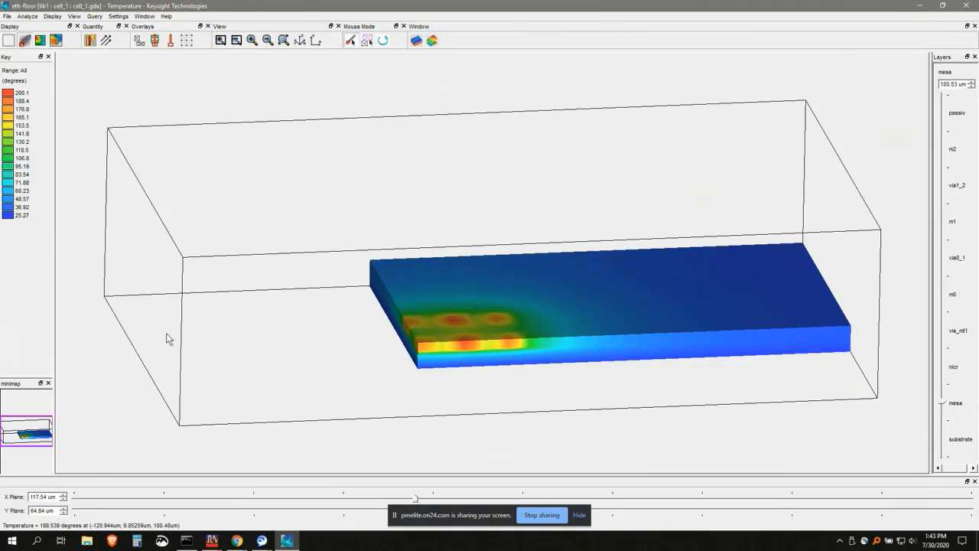
pyautogui.click(499, 320)
pyautogui.click(503, 316)
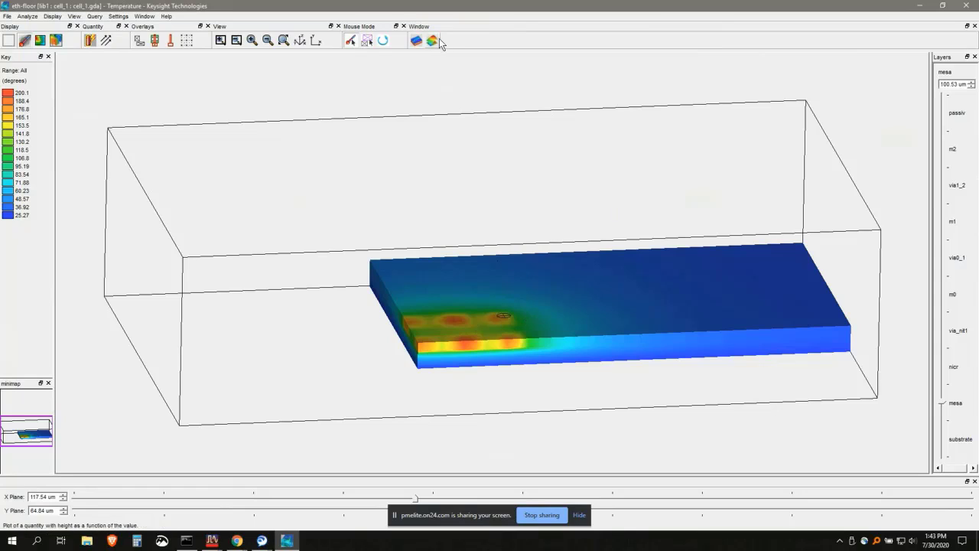
# Read the temperatures of heat sources Array1.Q1.0201 and Q1.0202, then close the Temperature viewer
pyautogui.click(367, 40)
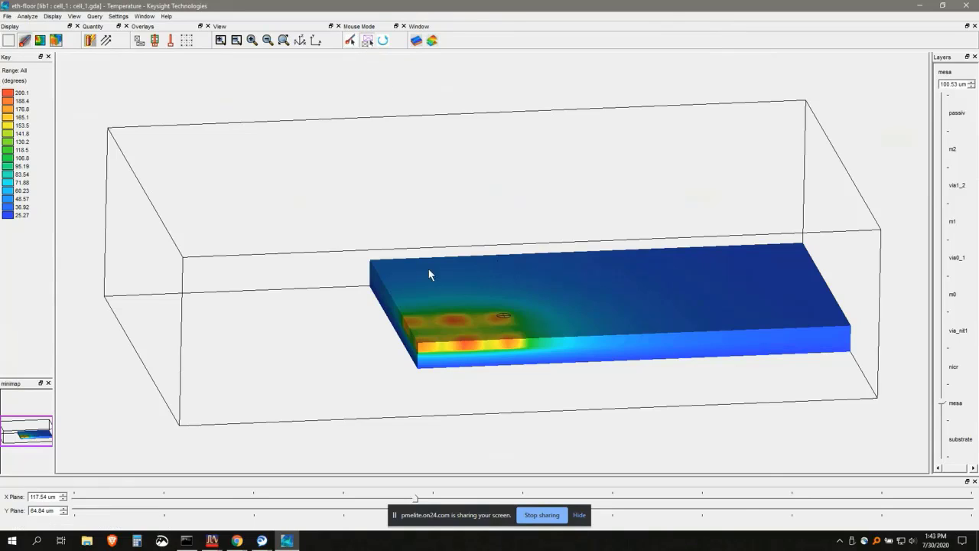
pyautogui.click(414, 323)
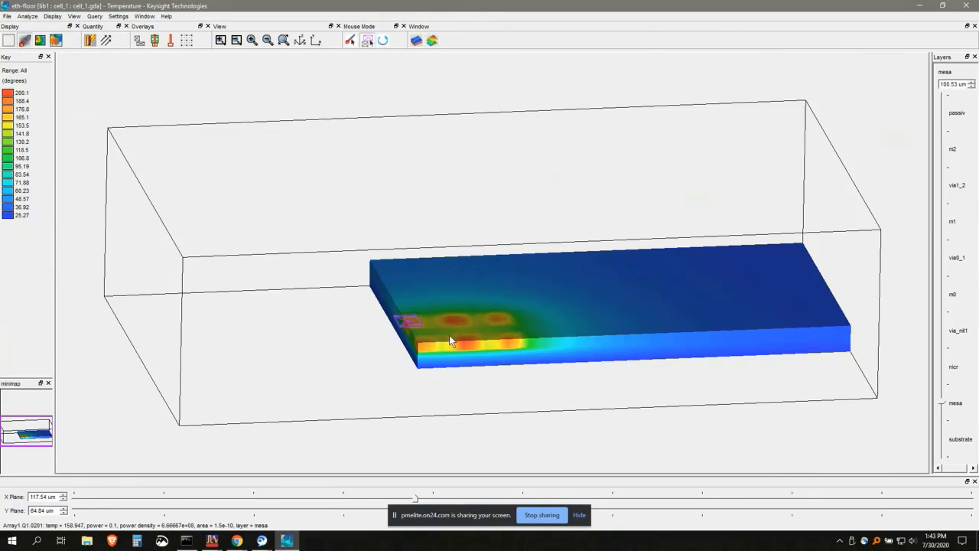
pyautogui.click(455, 320)
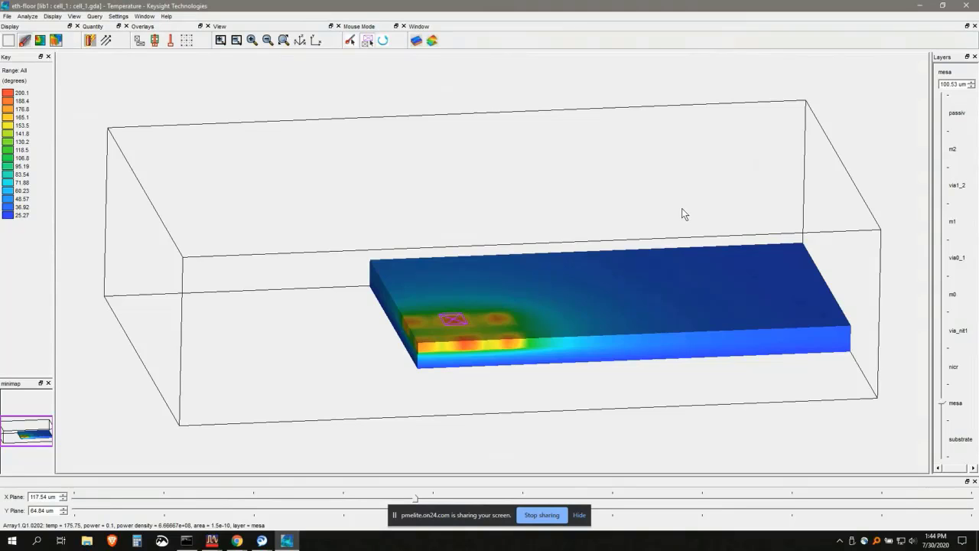
pyautogui.click(964, 6)
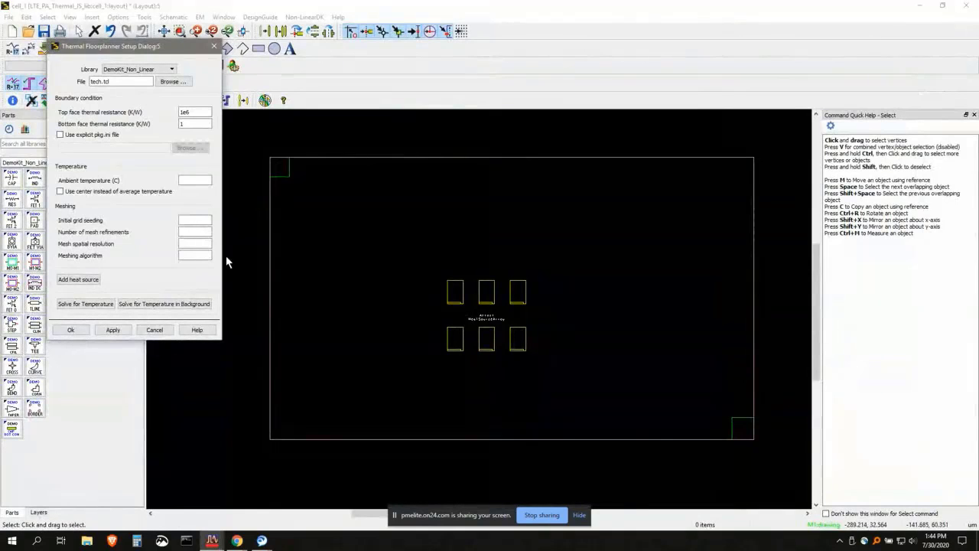
# Add a new heat source named Res1 for device R1
pyautogui.click(77, 280)
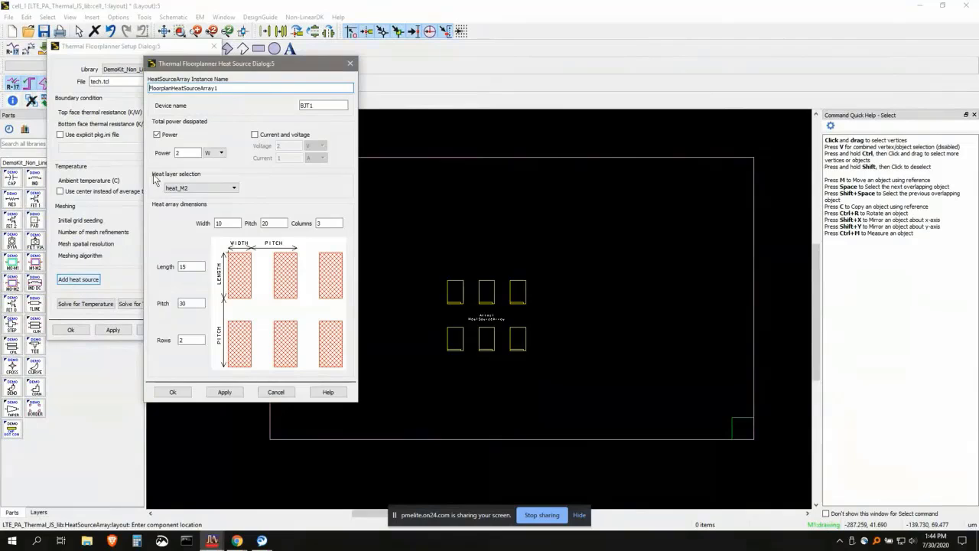
pyautogui.moveTo(215, 89); pyautogui.dragTo(130, 103)
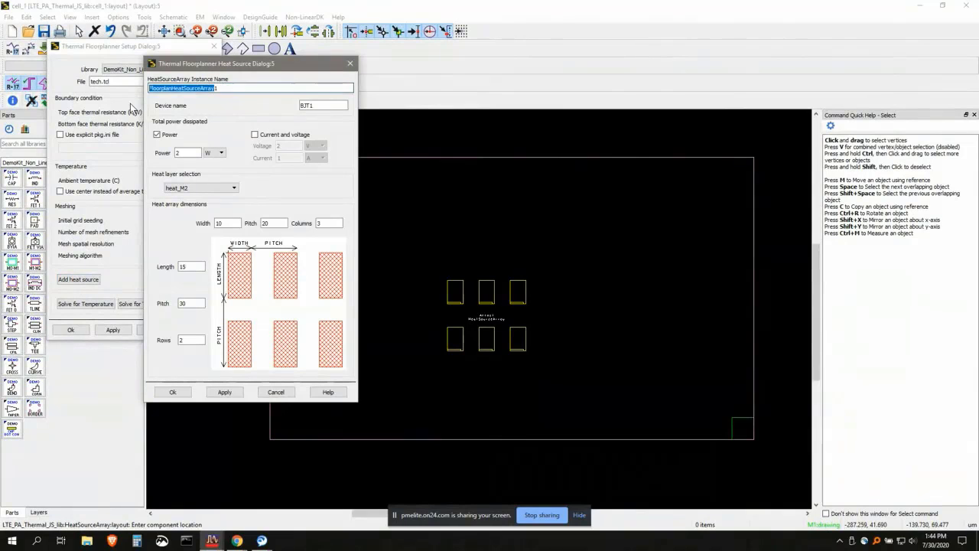
pyautogui.write('Res')
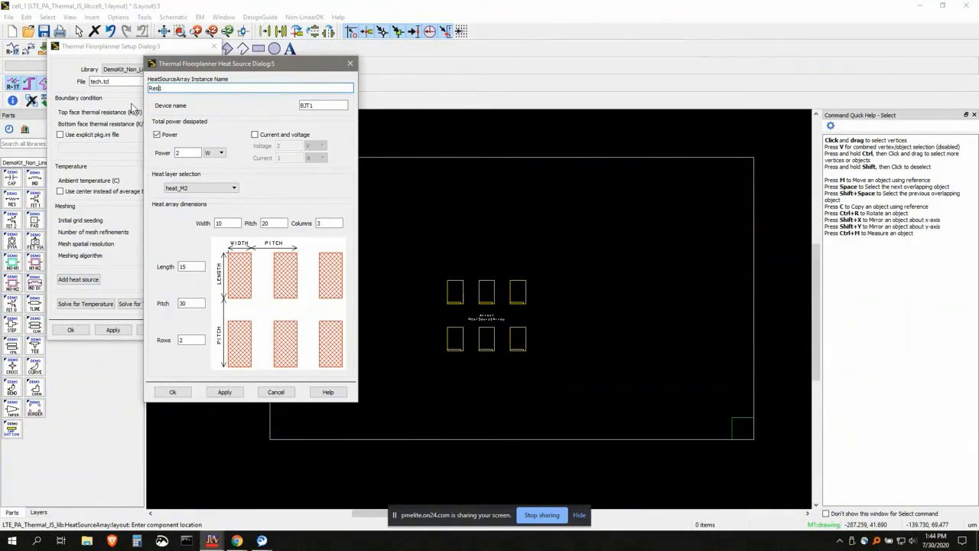
pyautogui.doubleClick(308, 109)
pyautogui.write('R1')
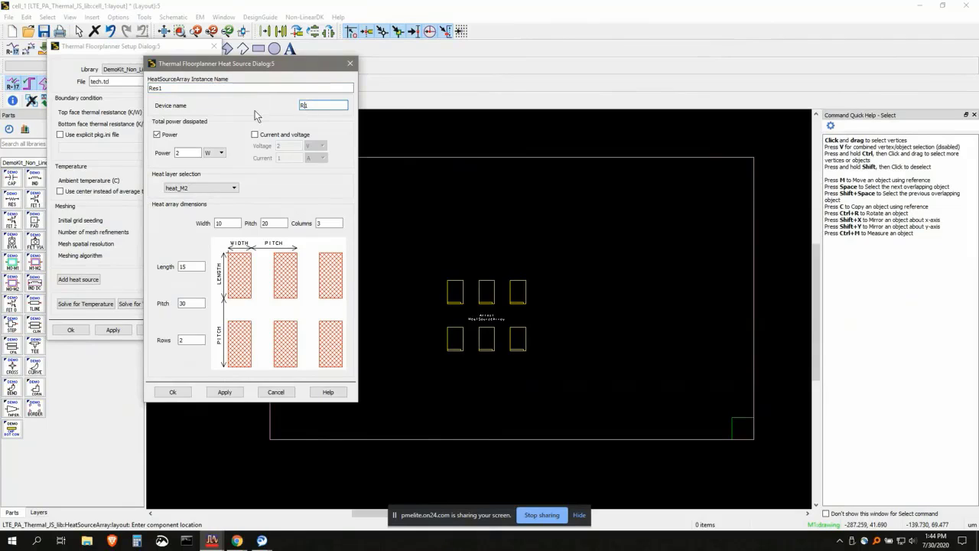
# Specify its dissipation as 2 V and 0.1 A on the heat_nicr layer
pyautogui.click(255, 135)
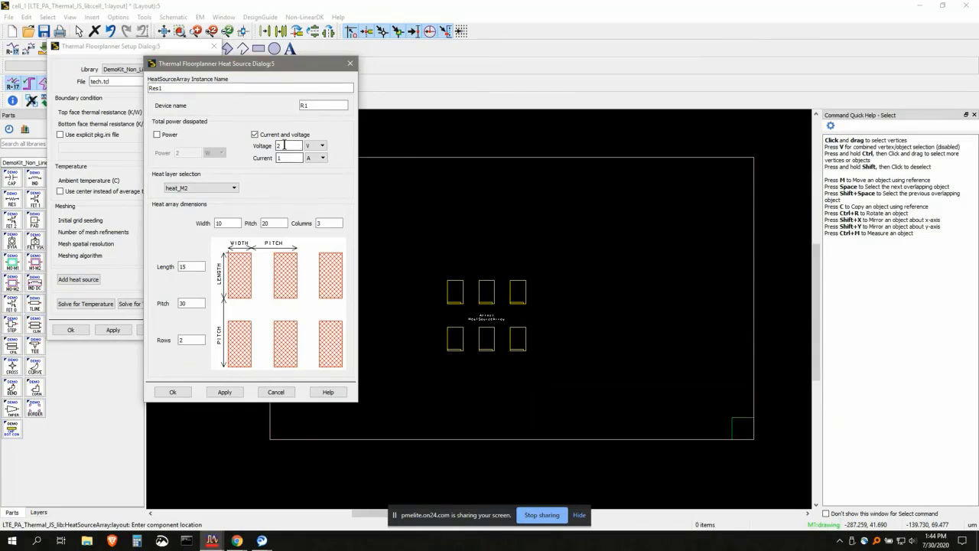
pyautogui.moveTo(285, 159); pyautogui.dragTo(270, 160)
pyautogui.write('0.1')
pyautogui.doubleClick(284, 146)
pyautogui.click(217, 189)
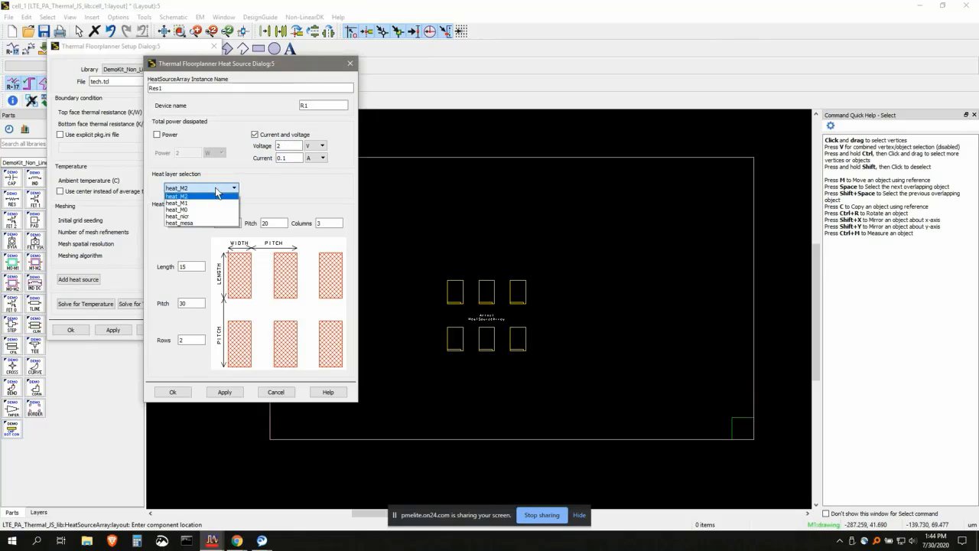
pyautogui.click(190, 216)
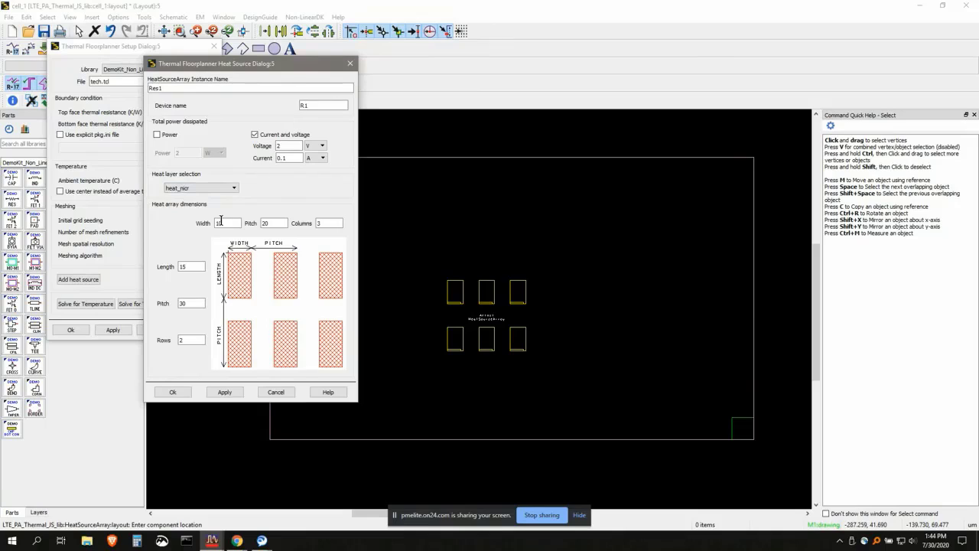
# Make it a 1×1 source of width 20 and length 10, placed below Array1
pyautogui.moveTo(192, 340); pyautogui.dragTo(168, 340)
pyautogui.write('1')
pyautogui.doubleClick(318, 223)
pyautogui.write('1')
pyautogui.click(274, 223)
pyautogui.hotkey('shift', 'Tab')
pyautogui.write('20')
pyautogui.doubleClick(182, 266)
pyautogui.write('10')
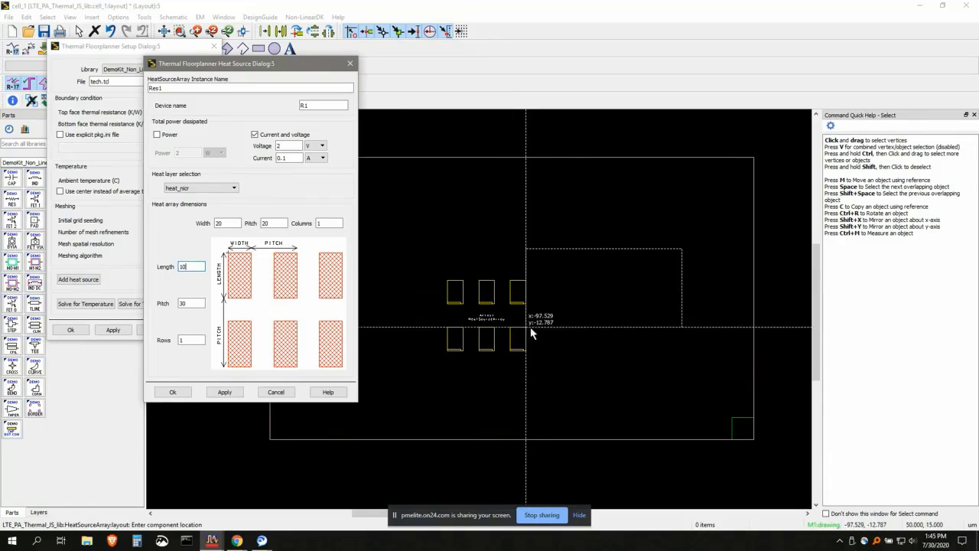
pyautogui.click(583, 373)
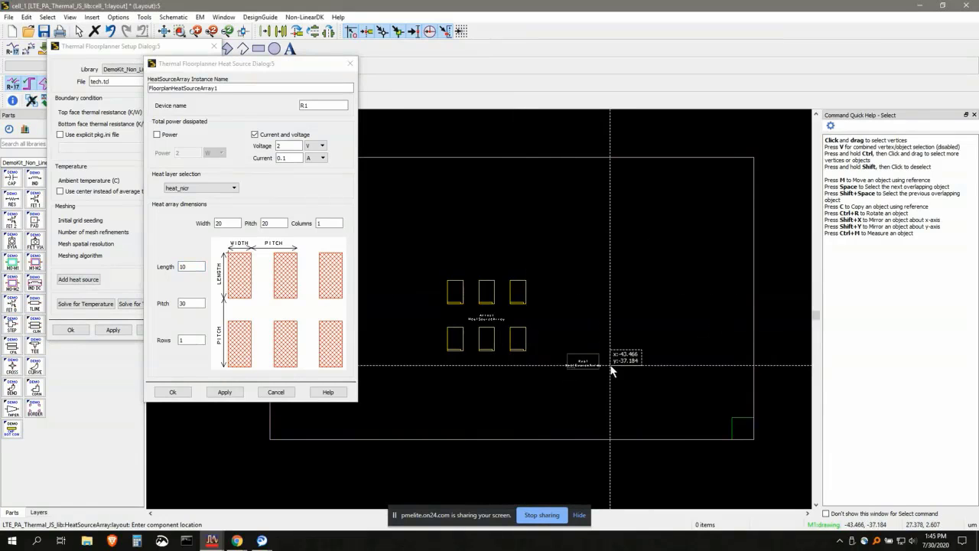
pyautogui.press('Escape')
# Zoom in and out around Res1, then cancel the Thermal Floorplanner Setup dialog
pyautogui.scroll(4, 579, 360)
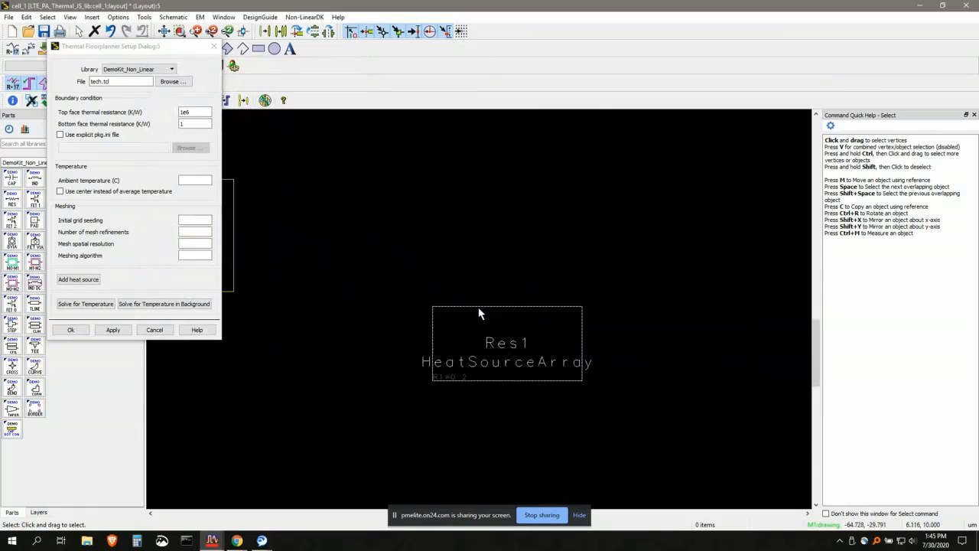
pyautogui.scroll(2, 479, 312)
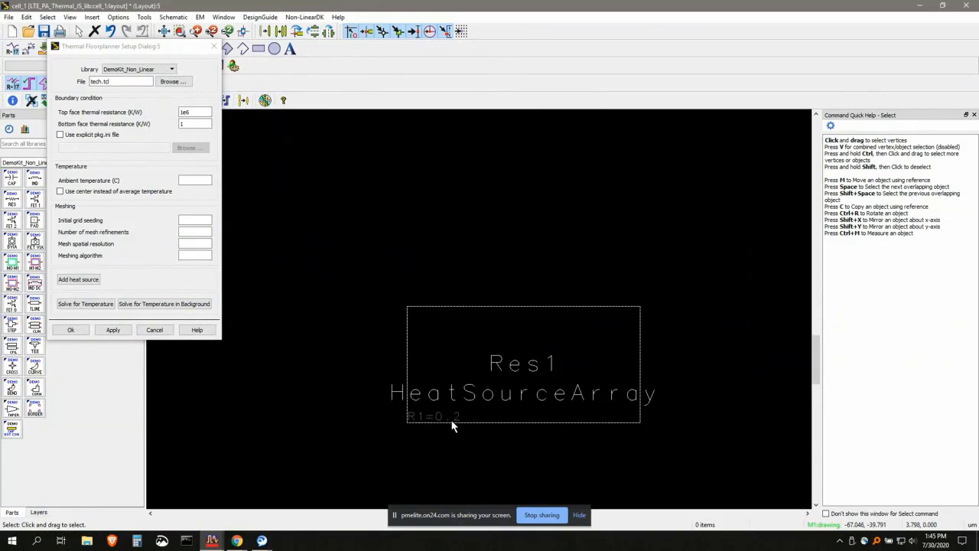
pyautogui.scroll(-5, 474, 293)
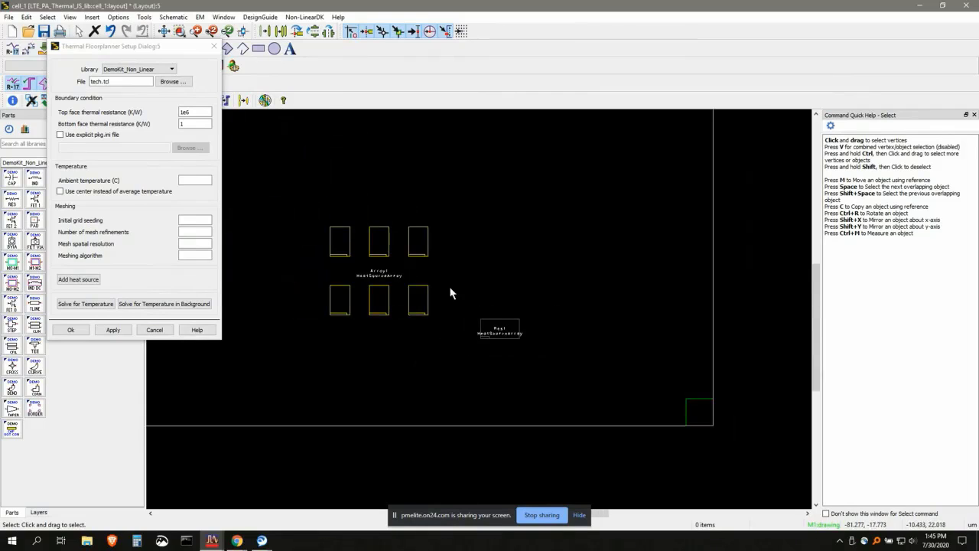
pyautogui.click(154, 333)
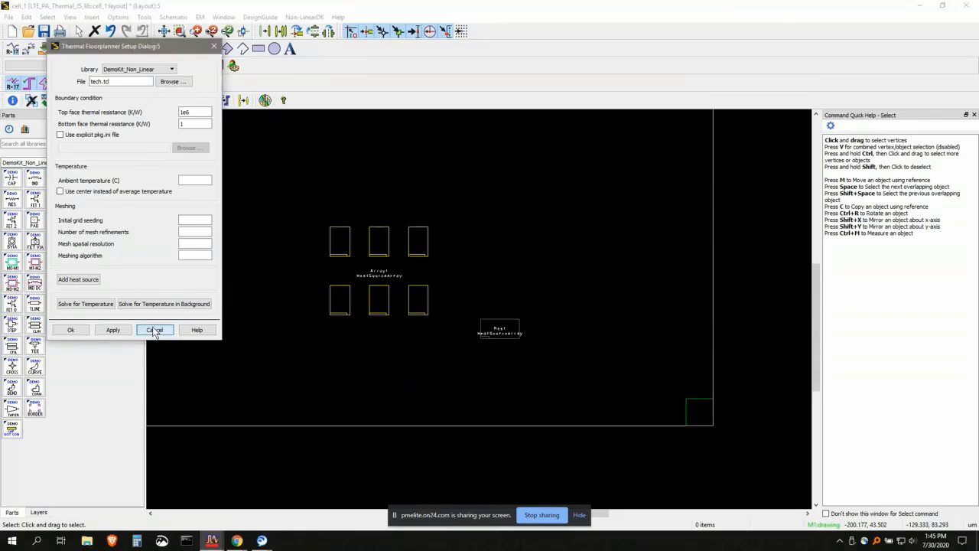
pyautogui.scroll(-1, 488, 311)
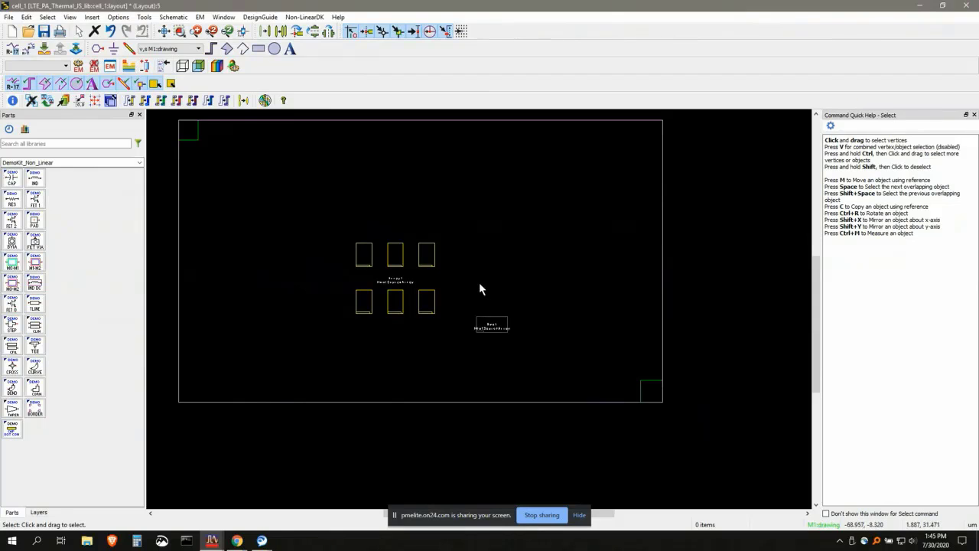
# Draw an M0 rectangle enclosing the top row of Array1 heat sources
pyautogui.click(38, 512)
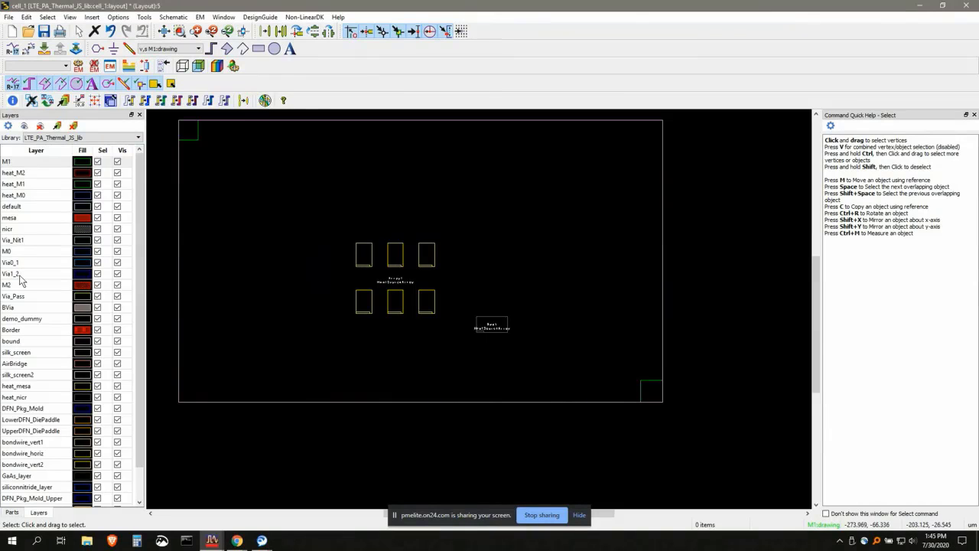
pyautogui.click(21, 256)
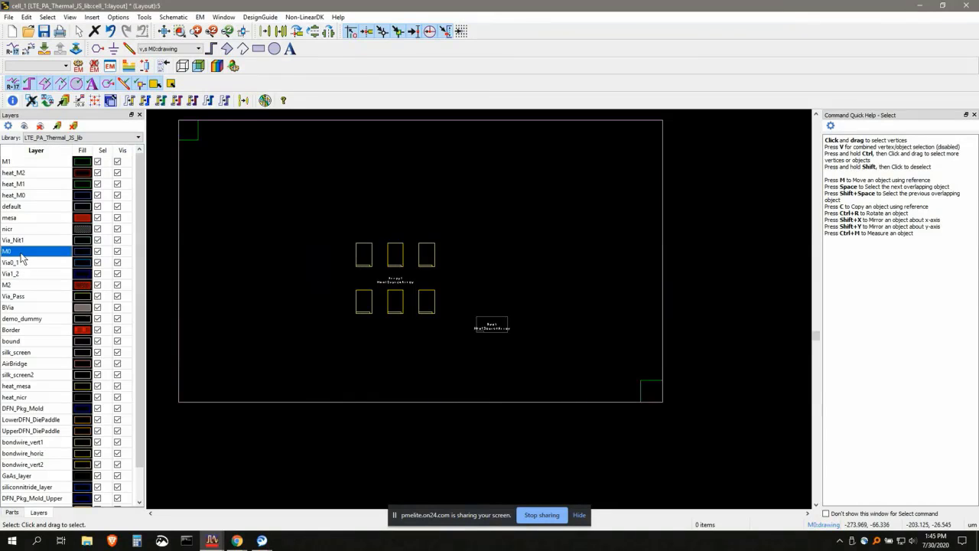
pyautogui.click(260, 48)
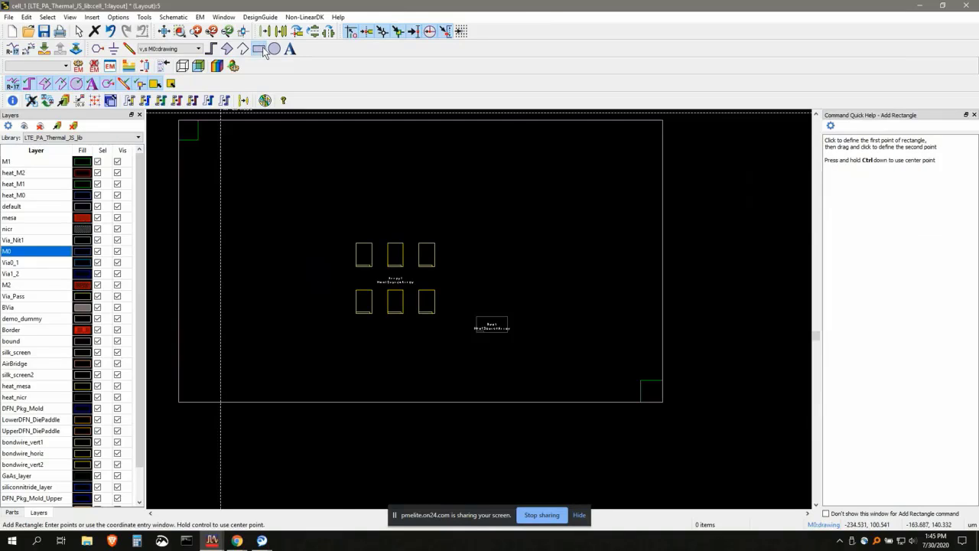
pyautogui.click(327, 214)
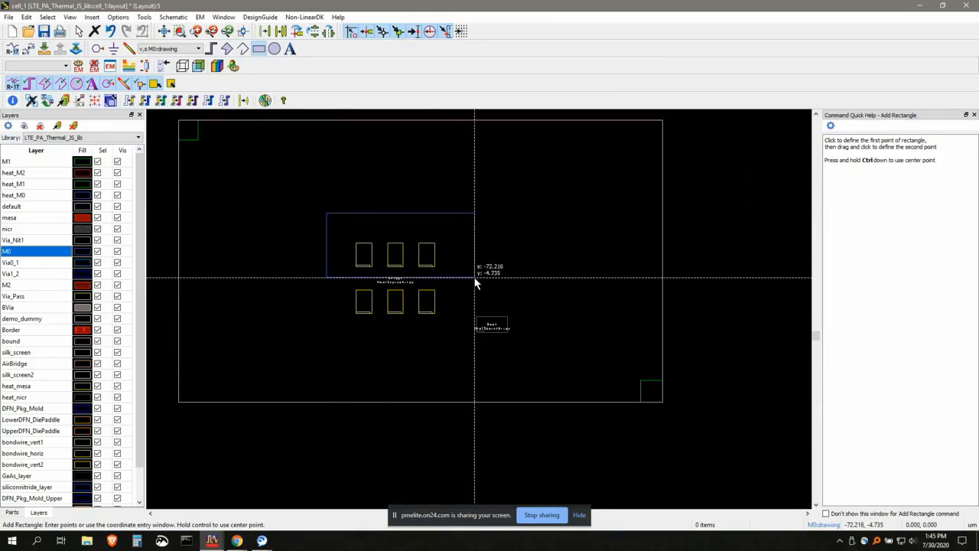
pyautogui.click(474, 277)
pyautogui.press('Escape')
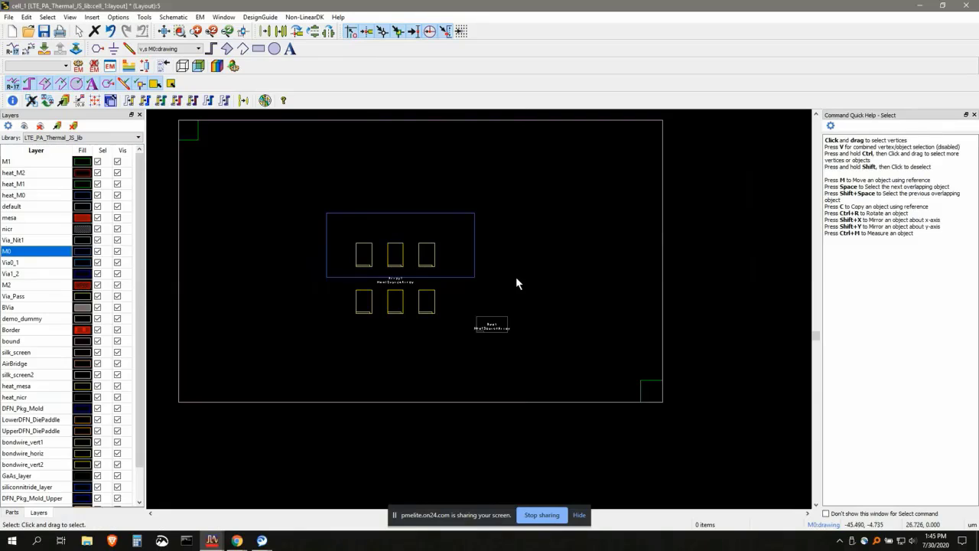
# Place a BVIA backside via part at the layout's upper right
pyautogui.click(15, 512)
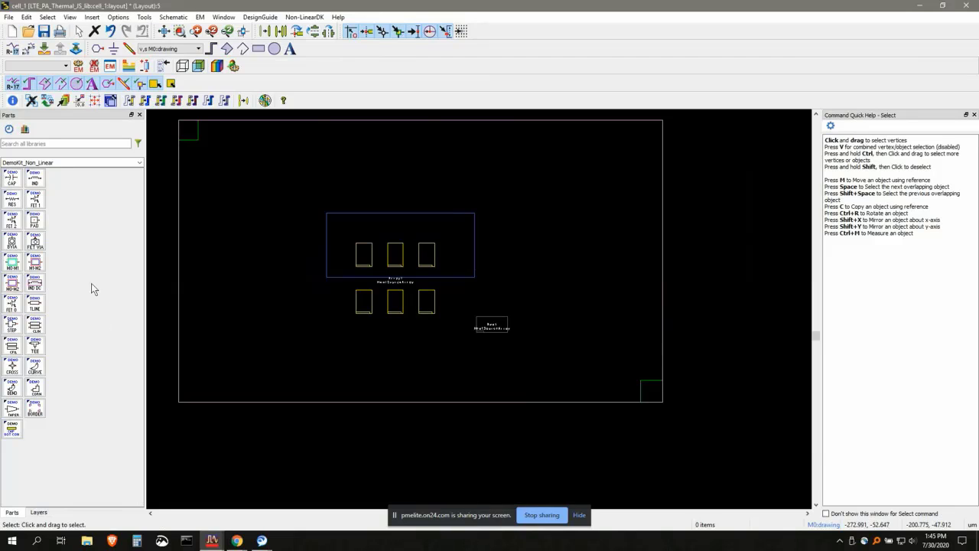
pyautogui.click(11, 240)
pyautogui.click(570, 139)
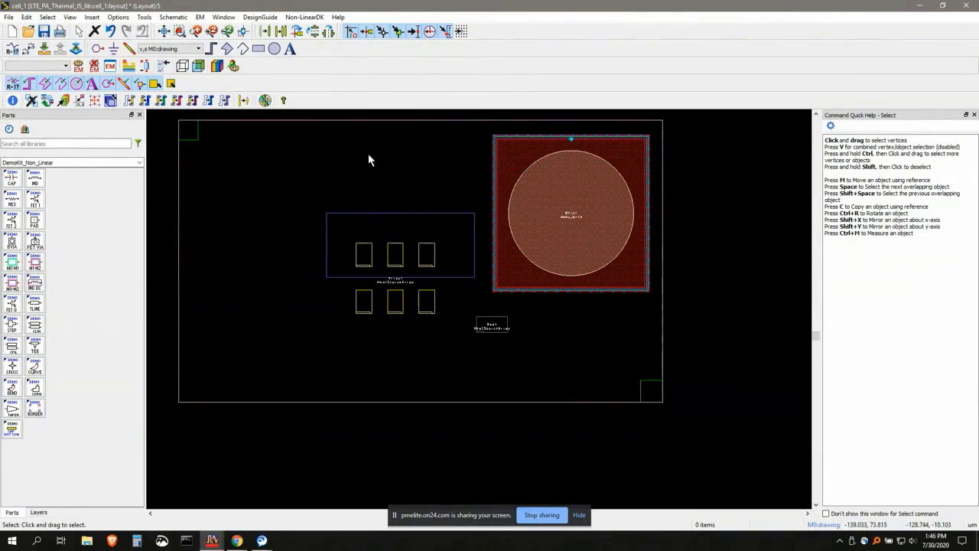
pyautogui.click(144, 17)
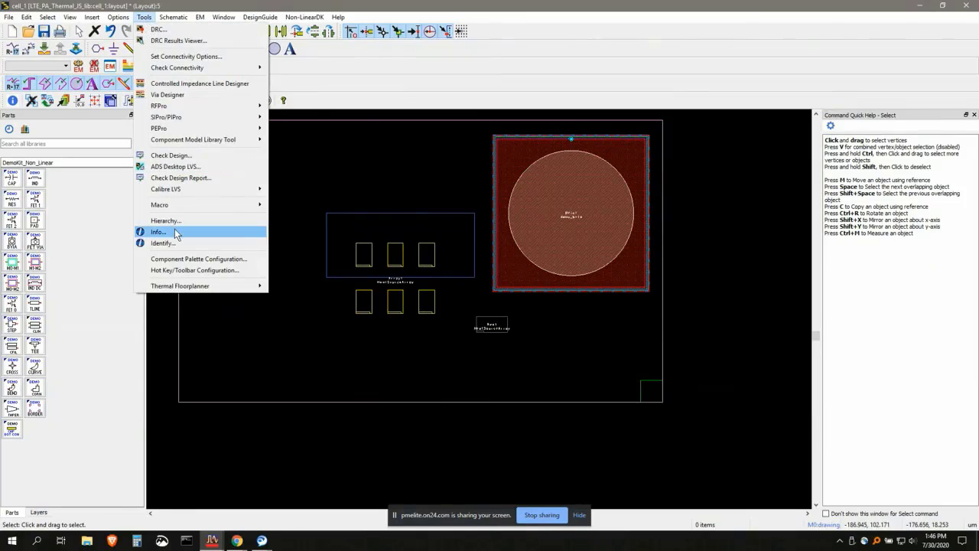
# Run the Thermal Floorplanner's Solve for Temperature in Background on cell_1
pyautogui.moveTo(185, 288)
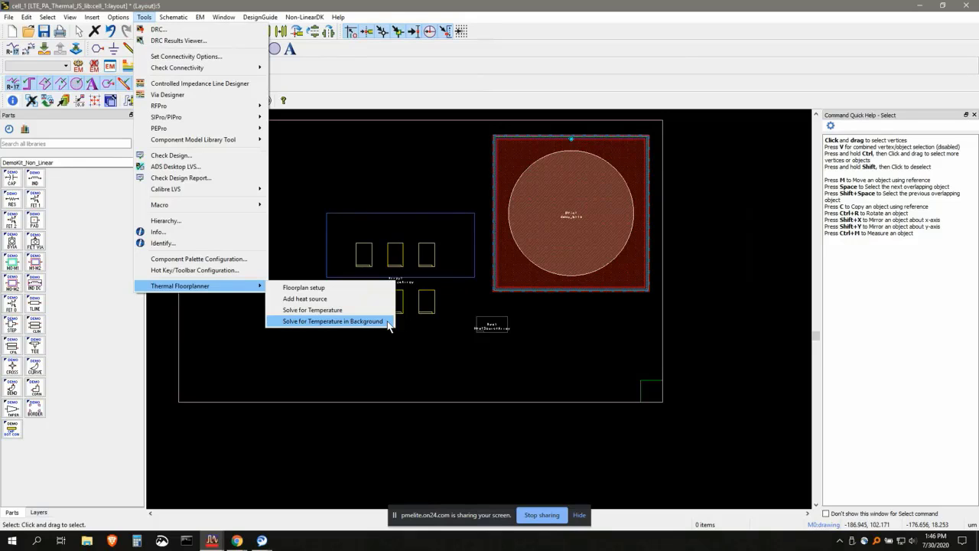
pyautogui.click(387, 321)
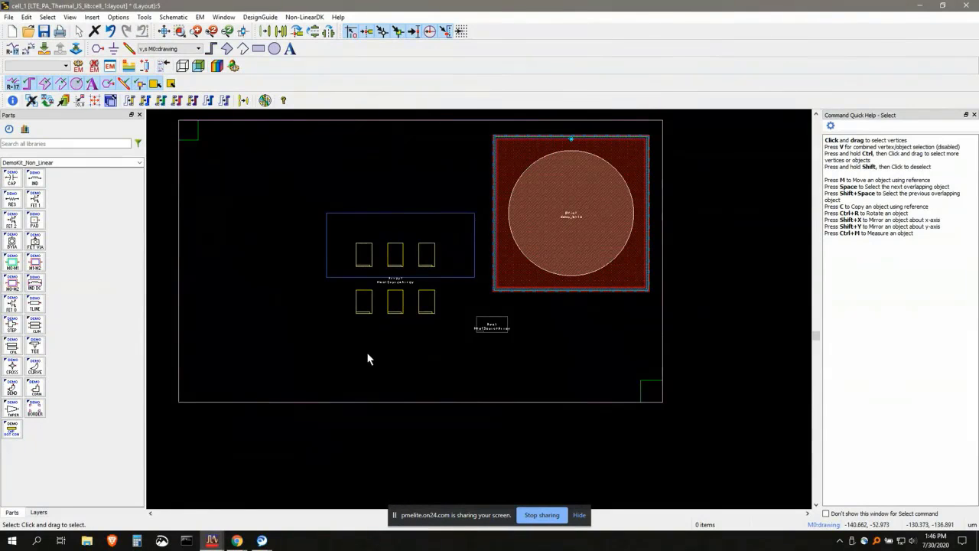
# Load the cell_1.gda temperature results into the Thermal Viewer
pyautogui.click(223, 18)
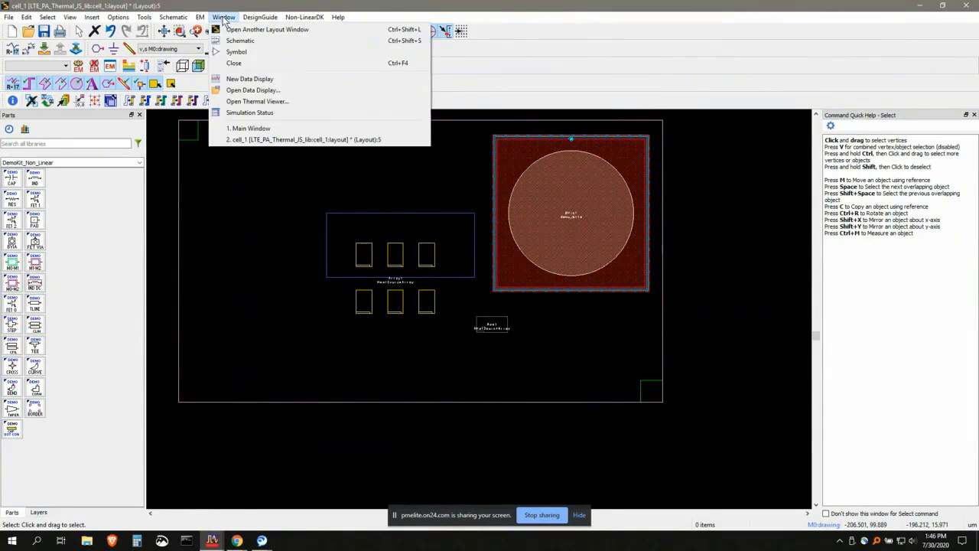
pyautogui.click(295, 102)
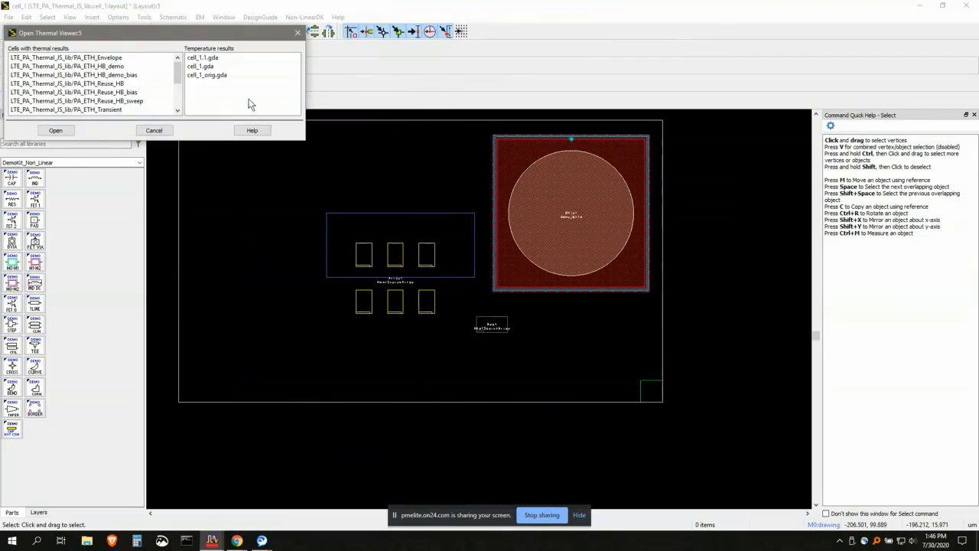
pyautogui.click(220, 68)
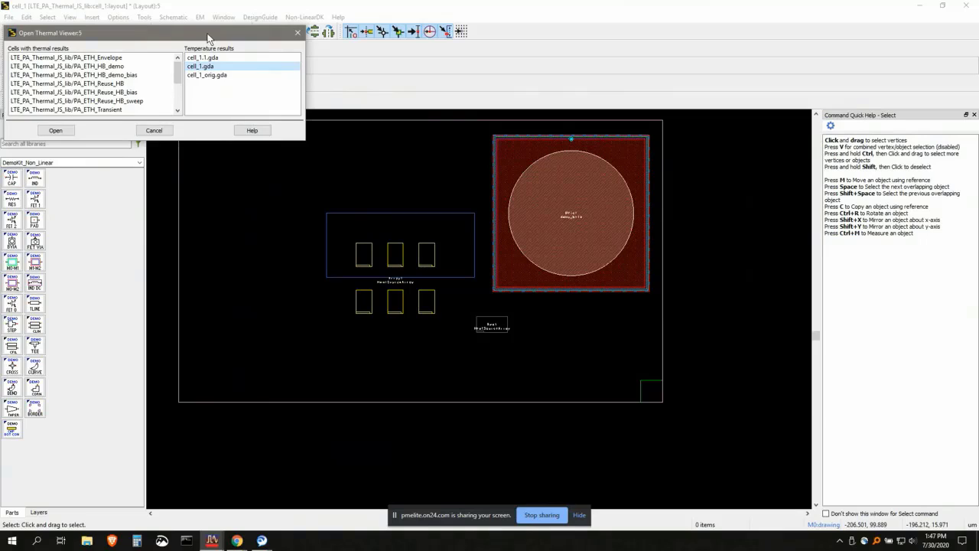
pyautogui.moveTo(207, 37); pyautogui.dragTo(227, 51)
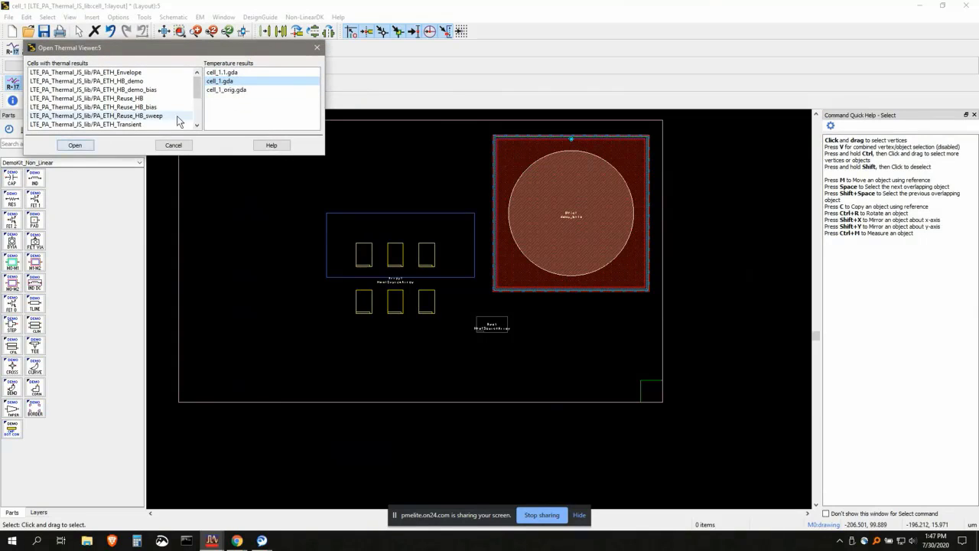
pyautogui.click(75, 146)
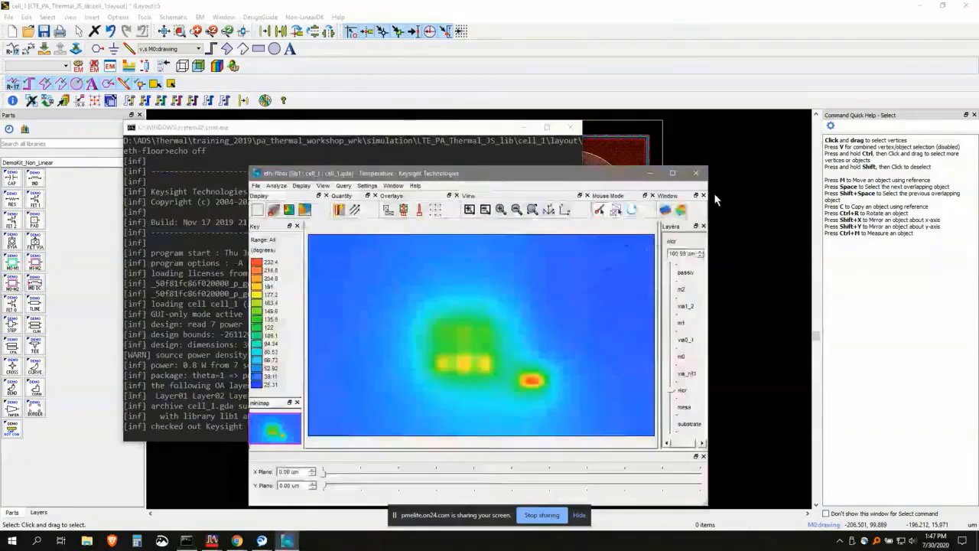
# Maximize the Thermal Viewer and probe the temperature at the red hot spot
pyautogui.click(677, 166)
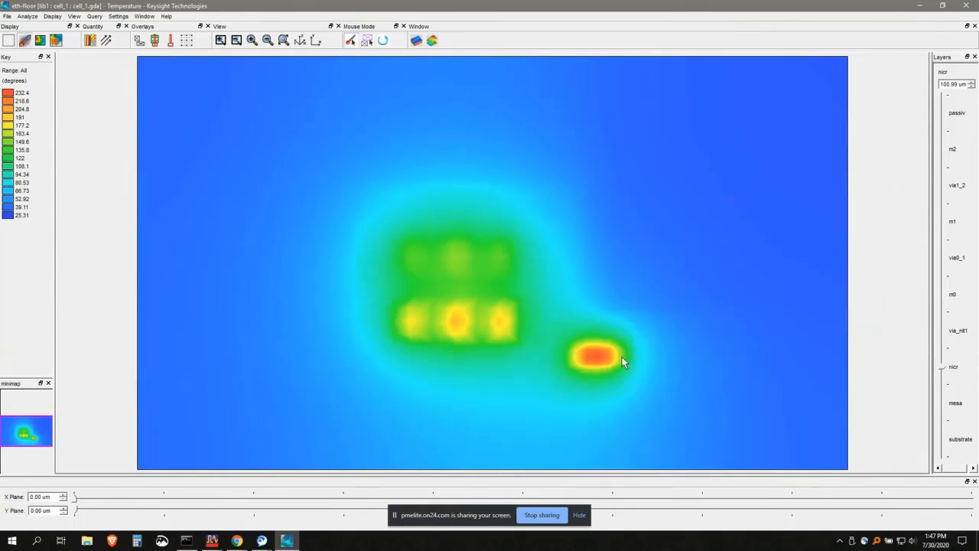
pyautogui.click(595, 354)
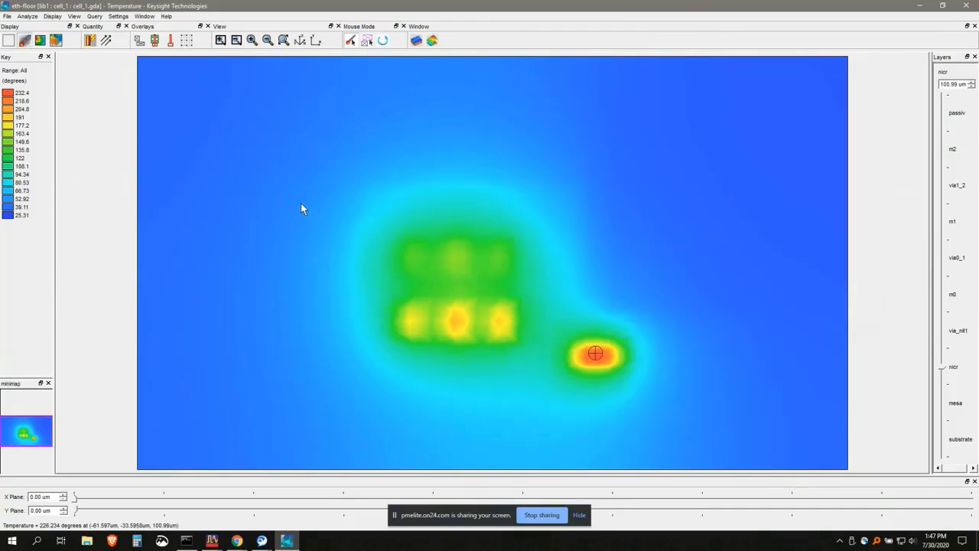
pyautogui.click(52, 16)
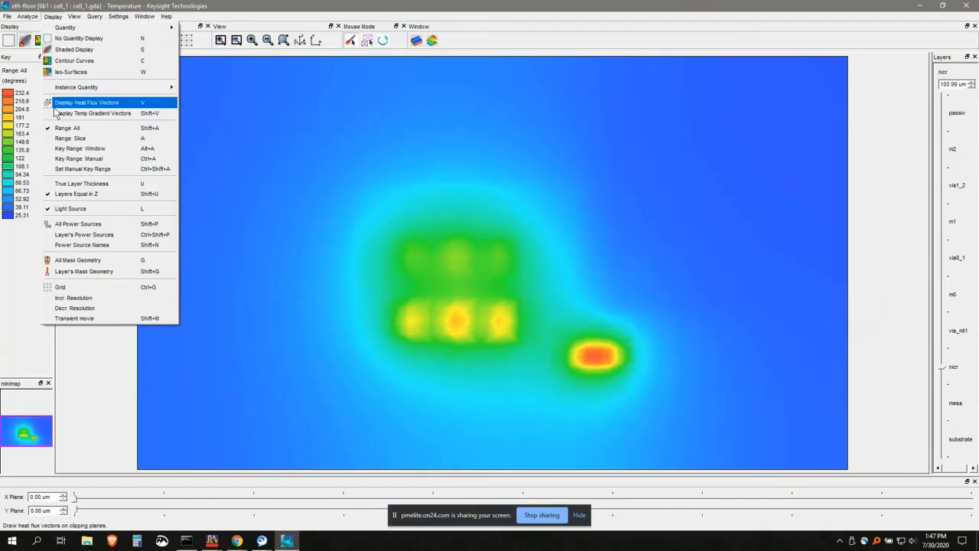
# Overlay mask geometry for all layers on the temperature map, then turn it off
pyautogui.click(88, 263)
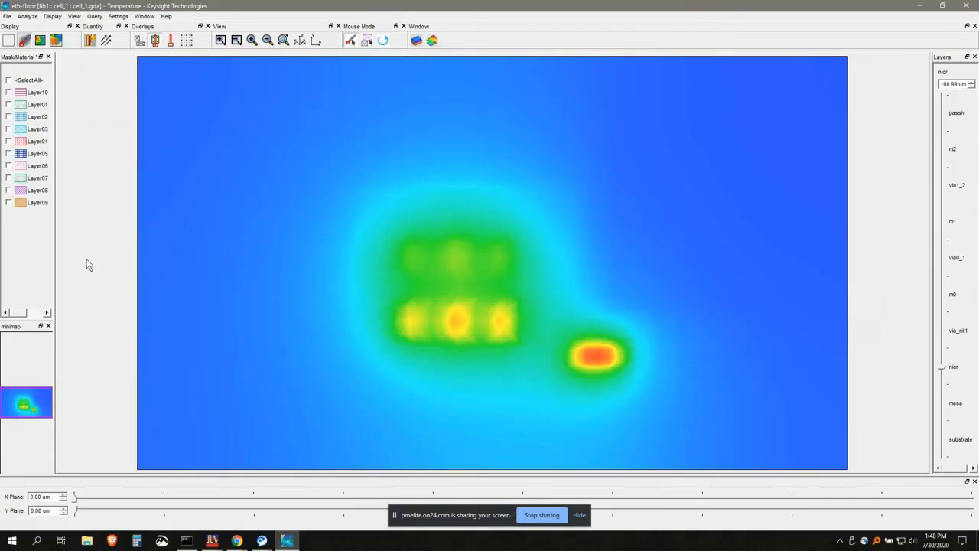
pyautogui.click(8, 80)
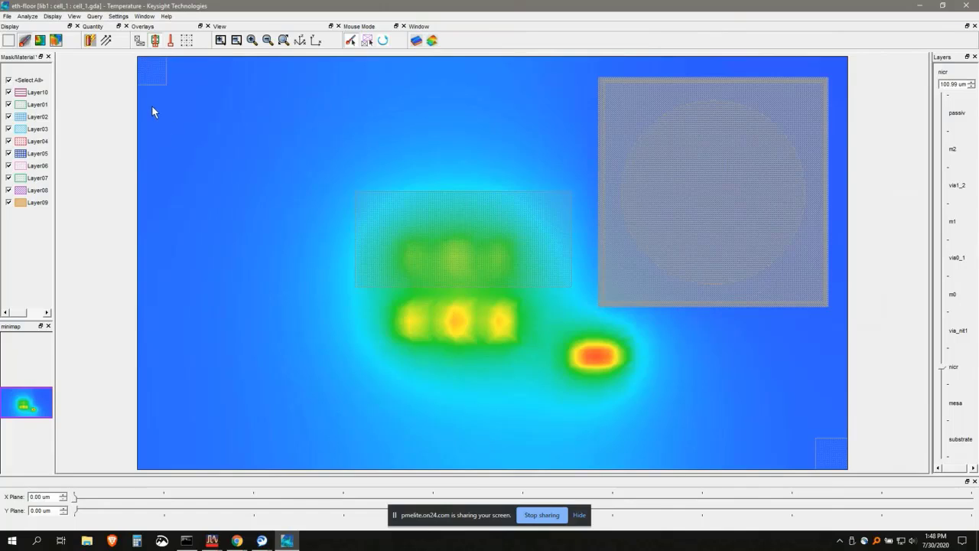
pyautogui.click(53, 16)
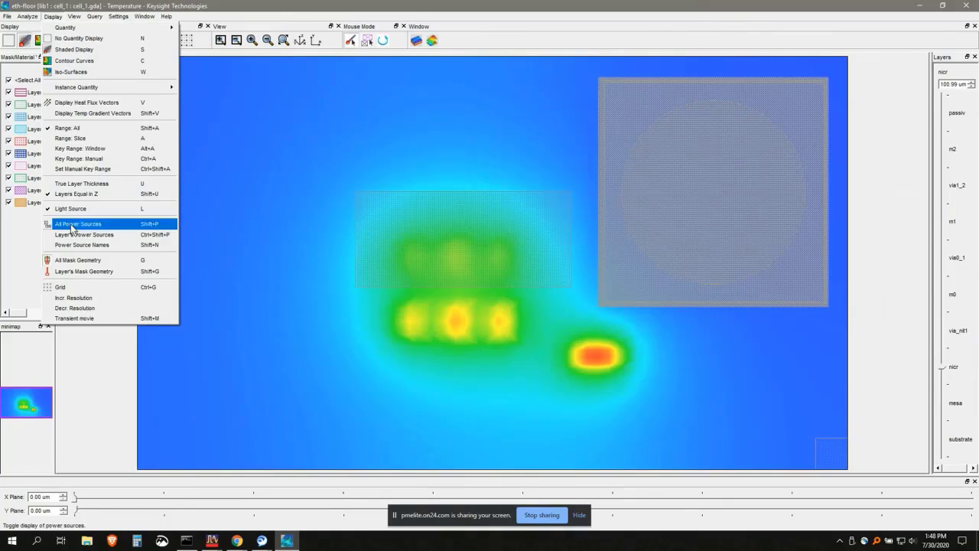
pyautogui.click(94, 273)
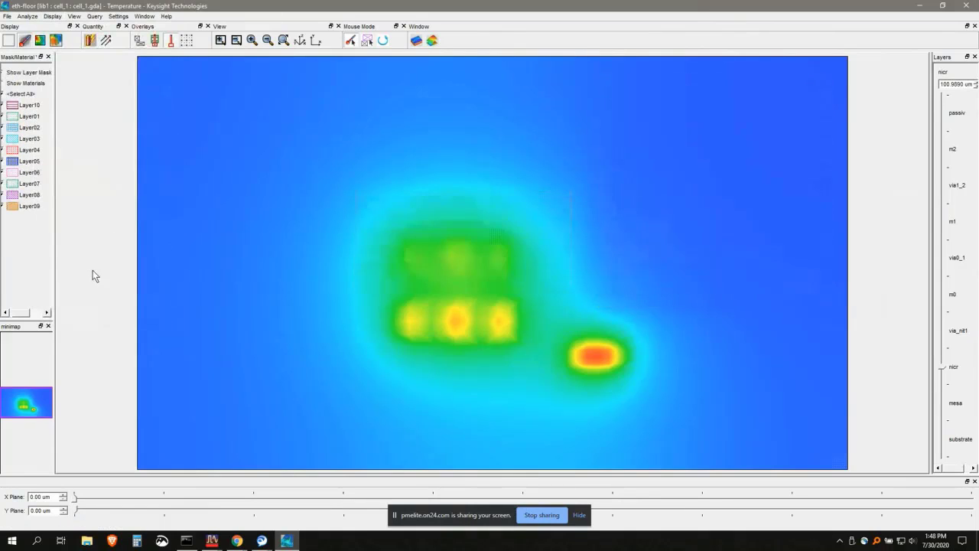
# Widen the layer list, move the slice down toward the substrate, and restore the colour key
pyautogui.moveTo(54, 124); pyautogui.dragTo(64, 125)
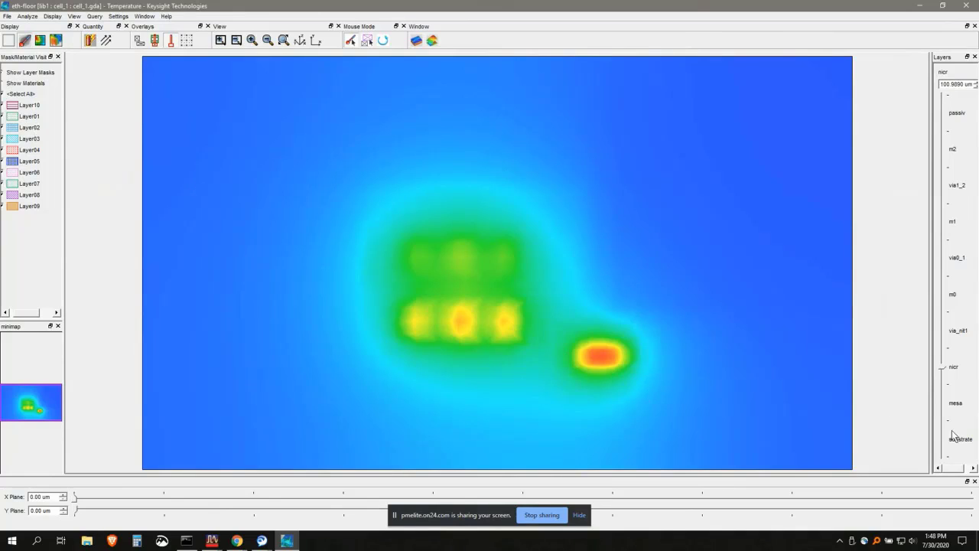
pyautogui.moveTo(943, 368); pyautogui.dragTo(942, 419)
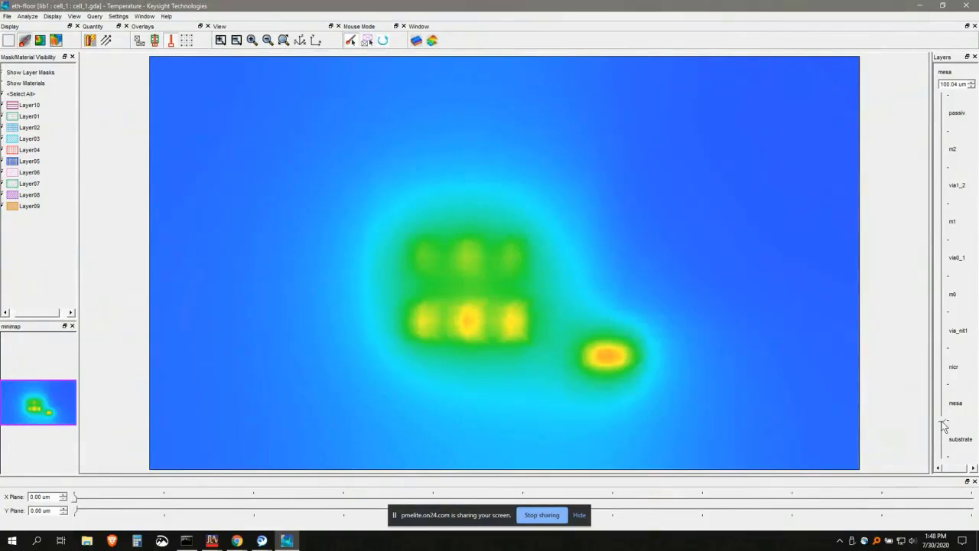
pyautogui.moveTo(942, 419); pyautogui.dragTo(946, 304)
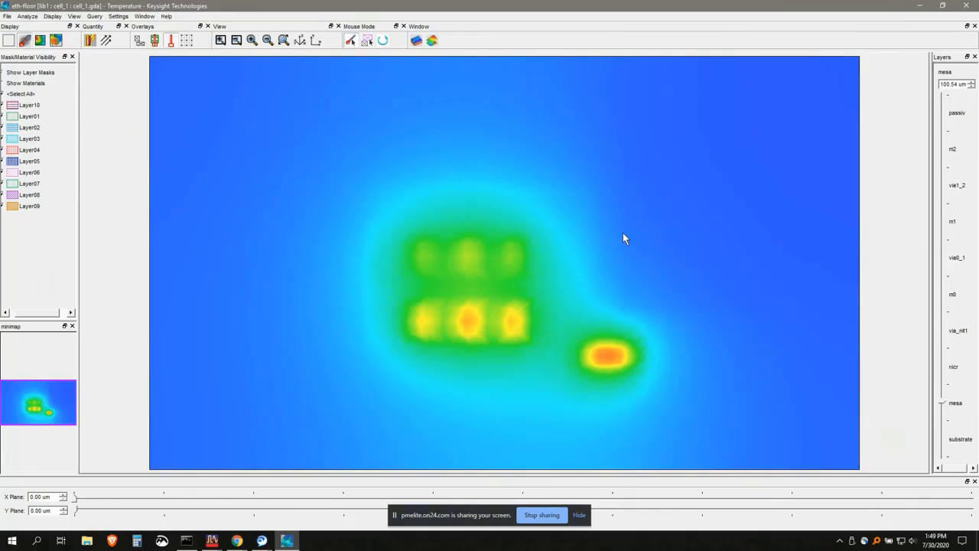
pyautogui.click(26, 40)
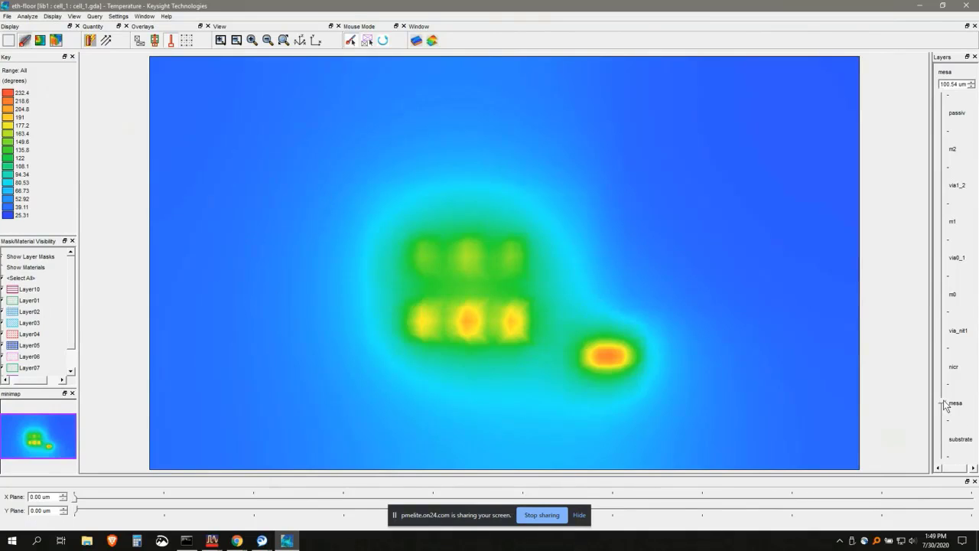
# Hide the Layer10 outline and set the slice to 97.00 um in the substrate
pyautogui.moveTo(943, 403); pyautogui.dragTo(945, 453)
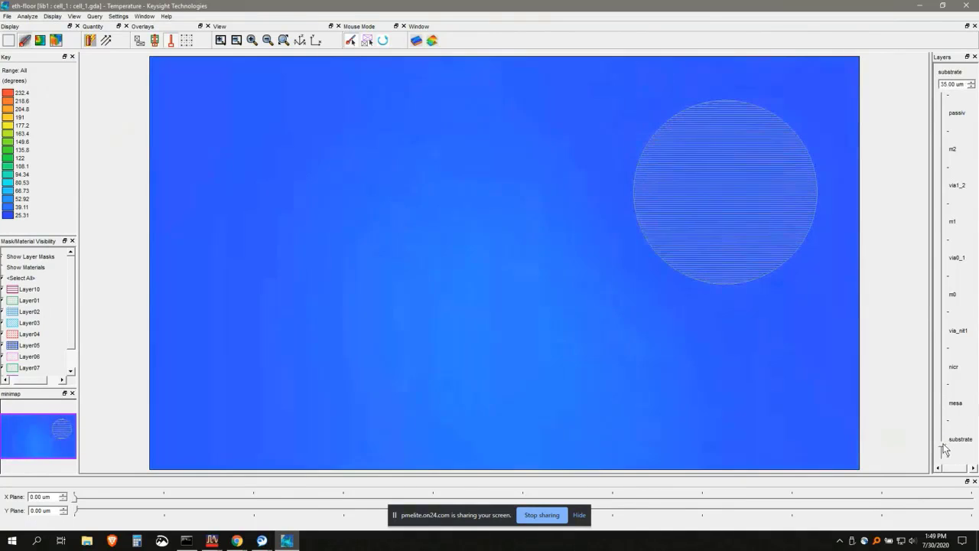
pyautogui.click(3, 289)
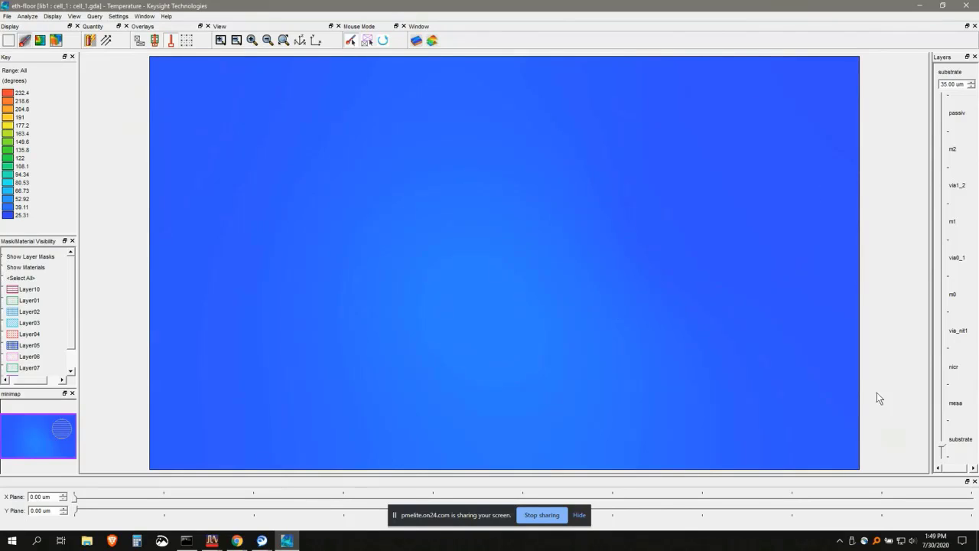
pyautogui.click(941, 452)
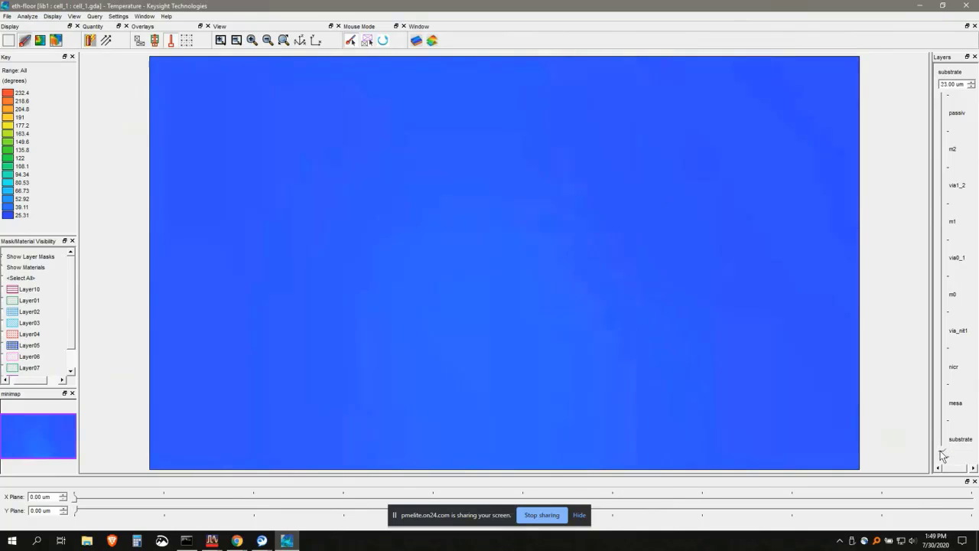
pyautogui.moveTo(942, 455); pyautogui.dragTo(943, 422)
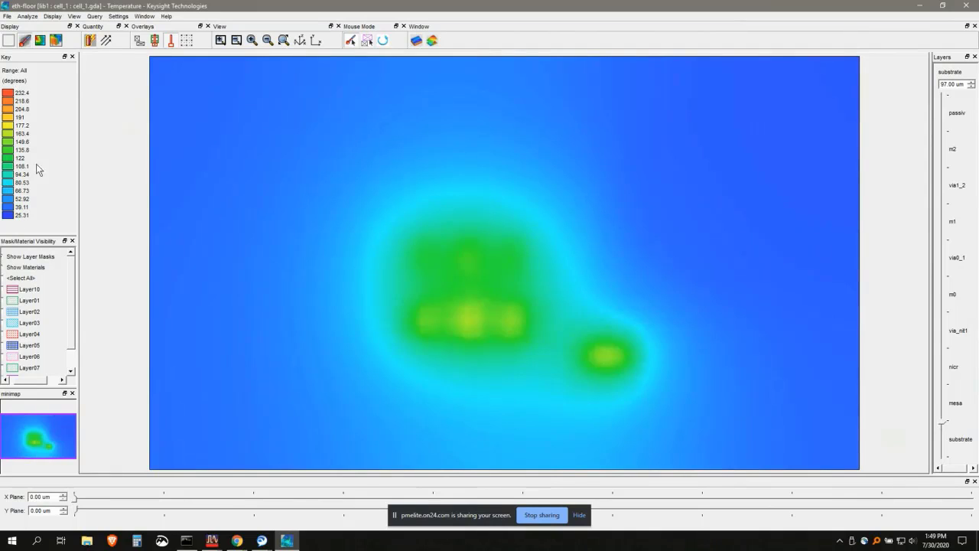
pyautogui.click(52, 16)
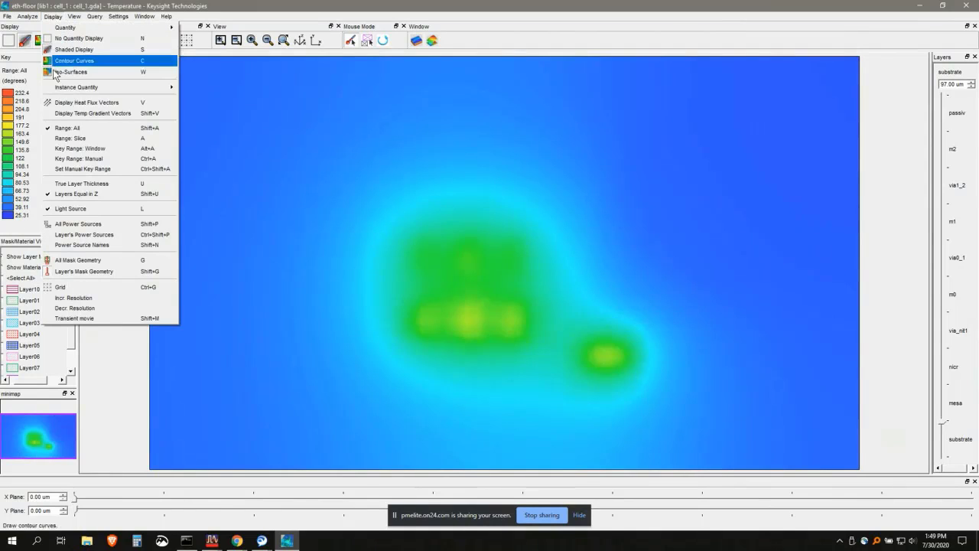
# Scale the colour key to the slice range and lower the slice to 8.00 um
pyautogui.click(93, 138)
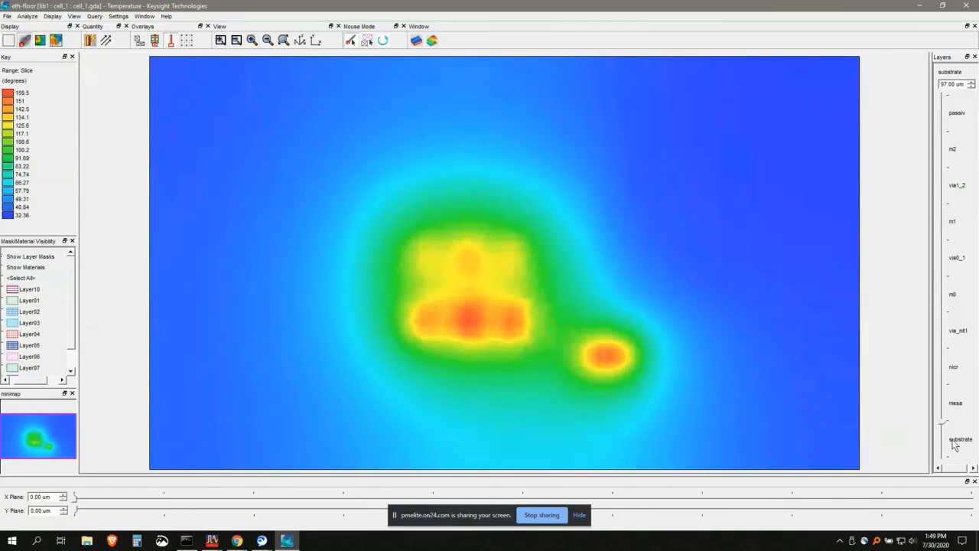
pyautogui.moveTo(943, 421); pyautogui.dragTo(942, 460)
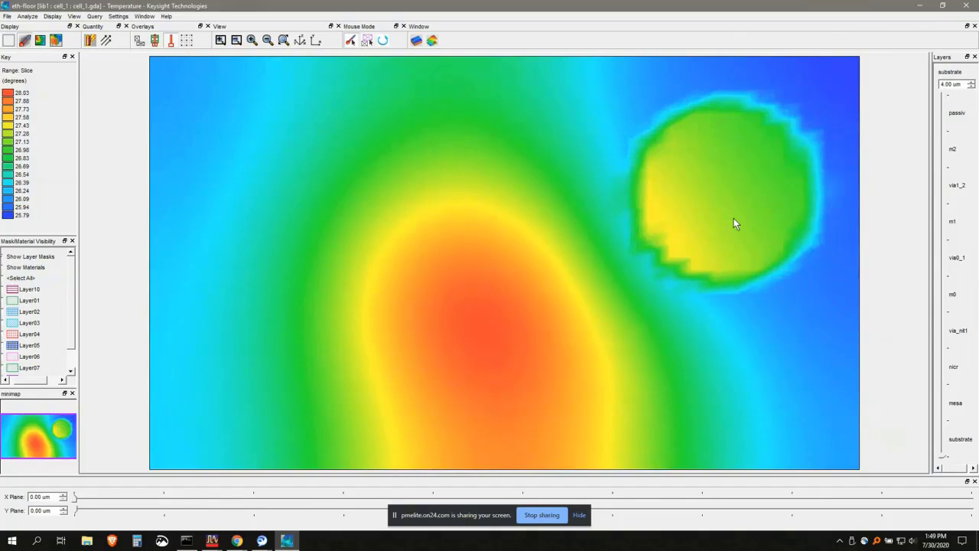
pyautogui.press('Up')
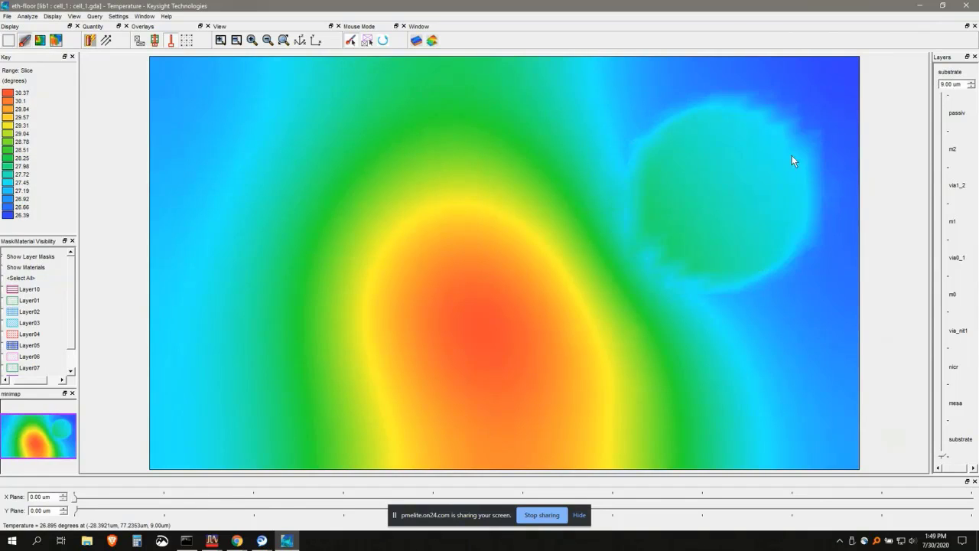
pyautogui.moveTo(943, 456); pyautogui.dragTo(943, 457)
# Turn off temperature colouring and show all materials instead of mask layers
pyautogui.click(8, 41)
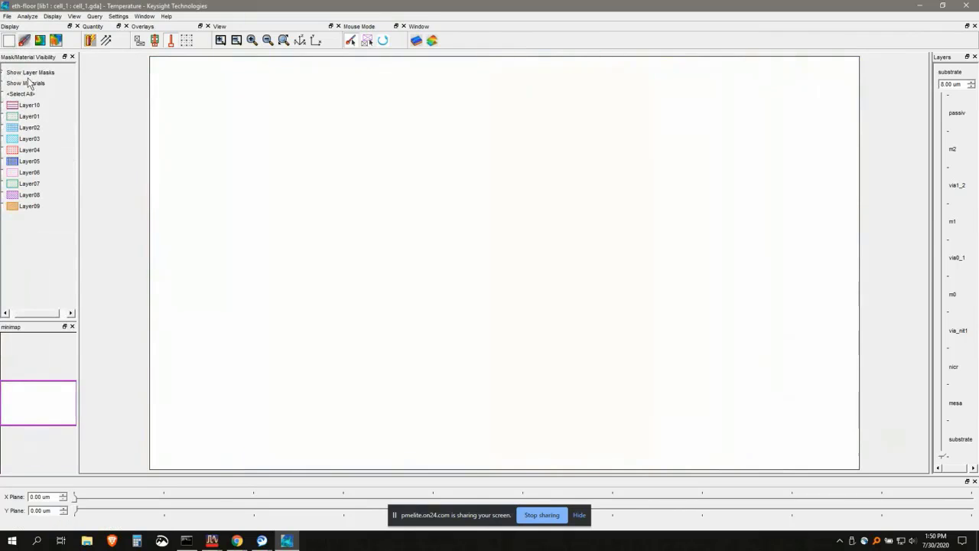
pyautogui.click(4, 83)
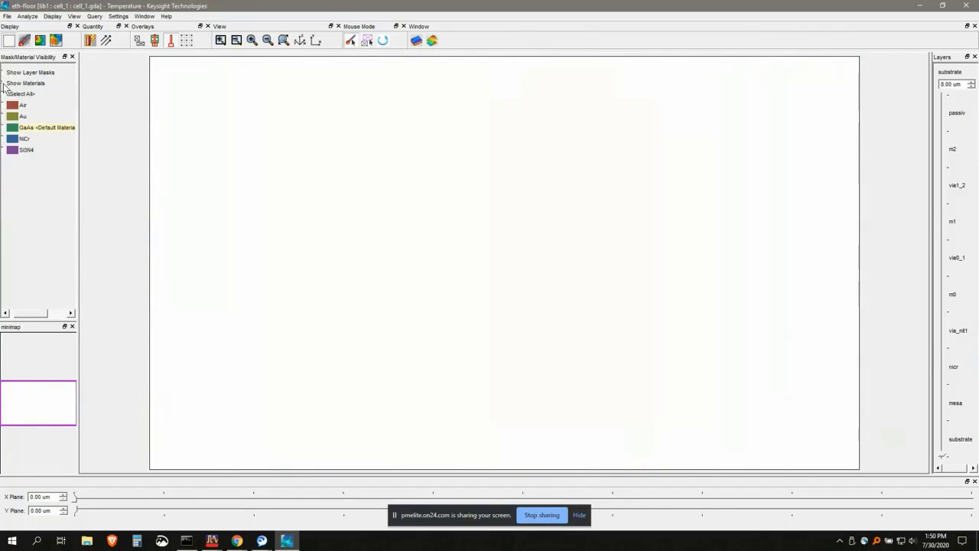
pyautogui.click(2, 93)
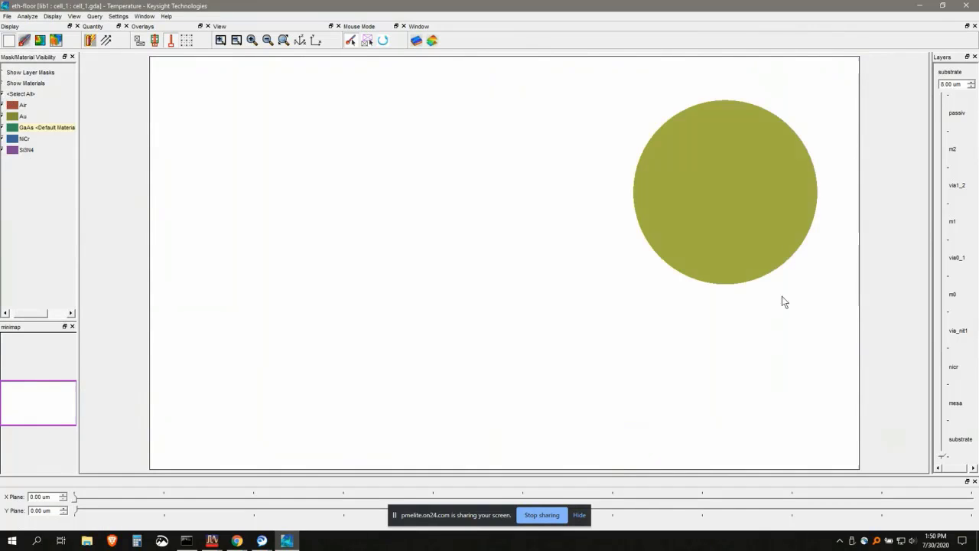
# Move the slice up through the layers, probe a point, then shade temperature at via0_1, 102.13 um
pyautogui.moveTo(944, 459); pyautogui.dragTo(945, 426)
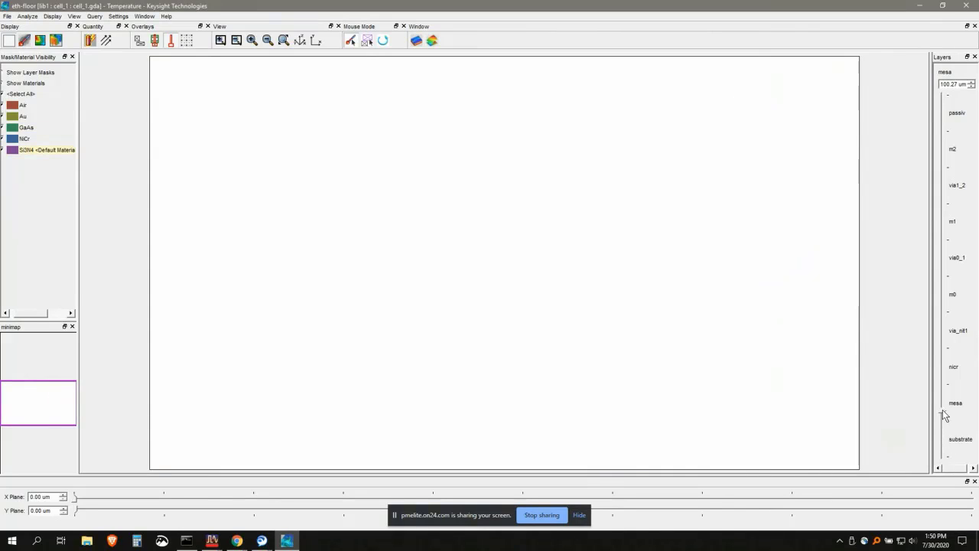
pyautogui.moveTo(944, 410); pyautogui.dragTo(947, 343)
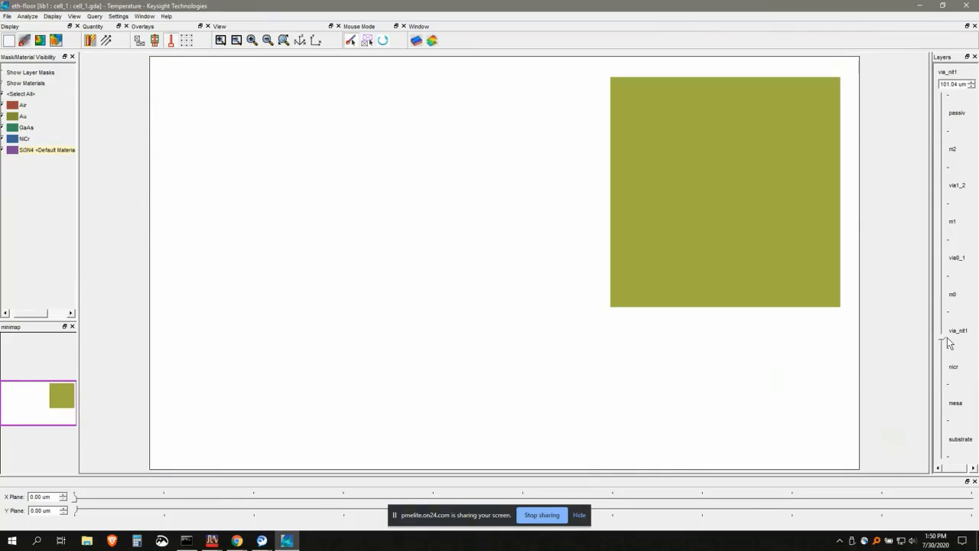
pyautogui.click(471, 214)
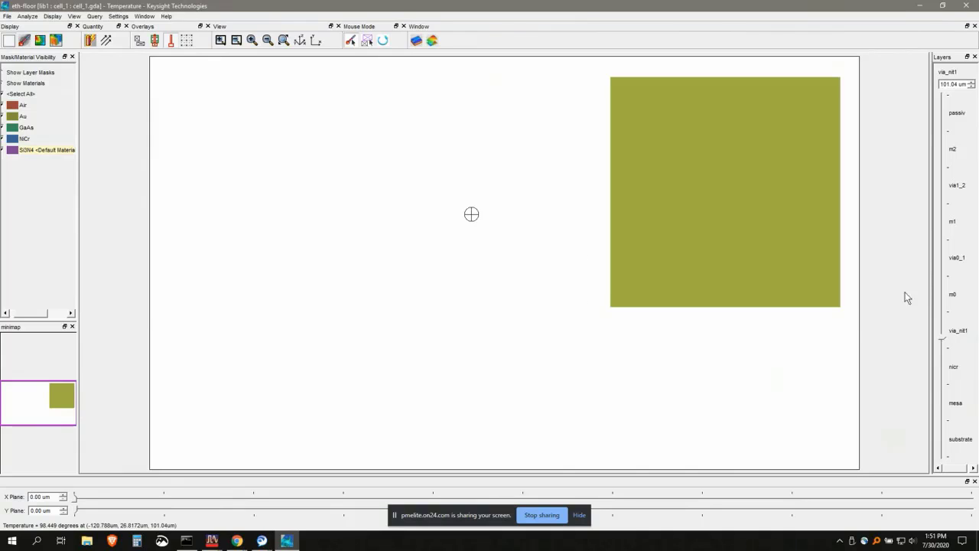
pyautogui.moveTo(943, 338); pyautogui.dragTo(943, 276)
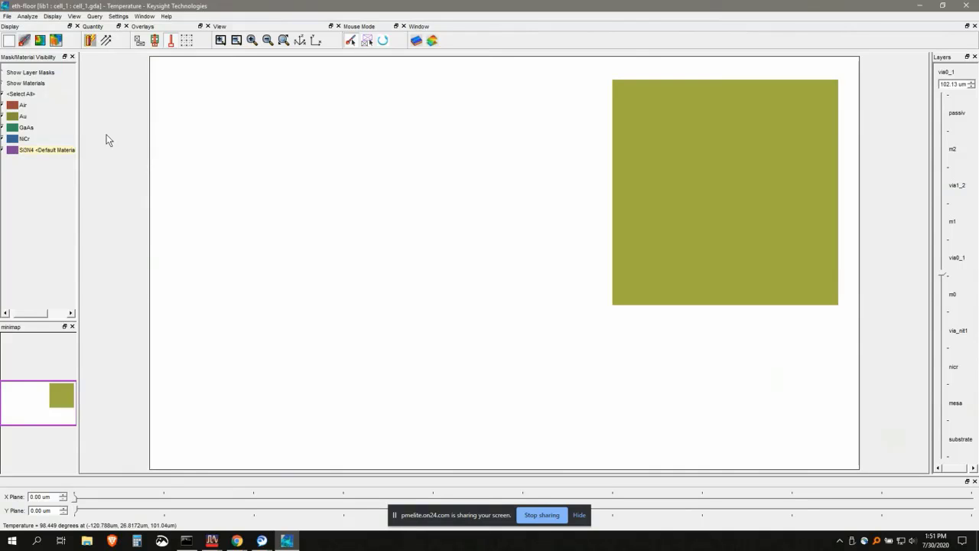
pyautogui.click(25, 39)
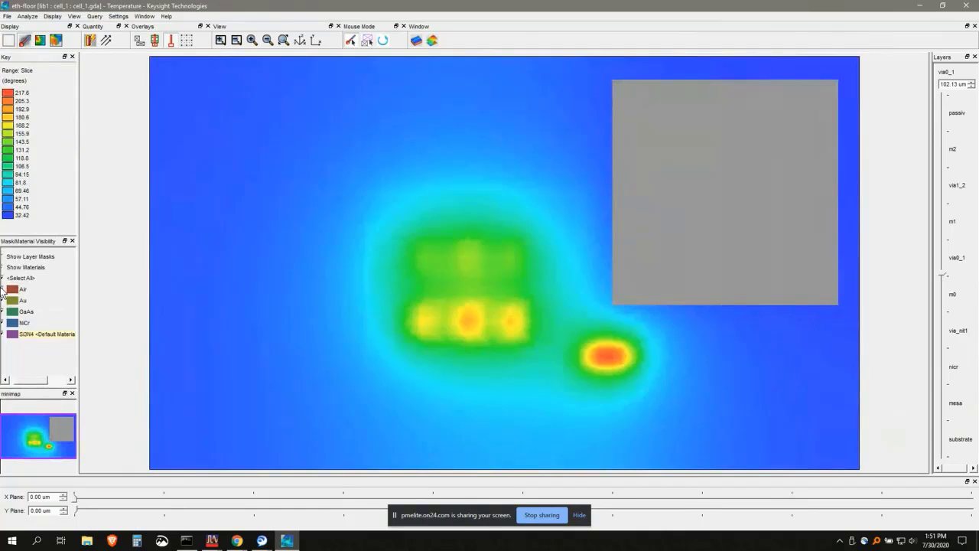
# Hide the grey material block and show iso-surfaces keyed over the full 25.31–232.4 degree range
pyautogui.click(3, 278)
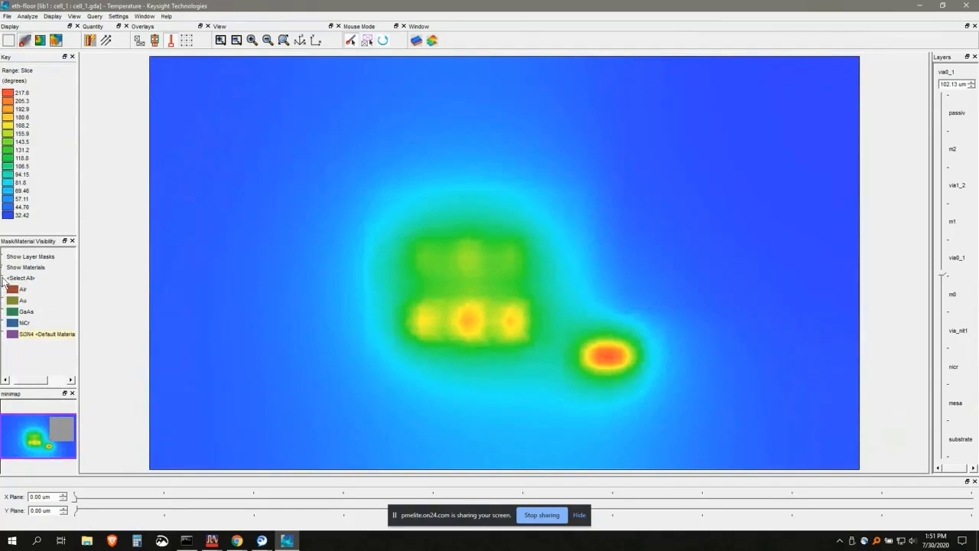
pyautogui.click(41, 41)
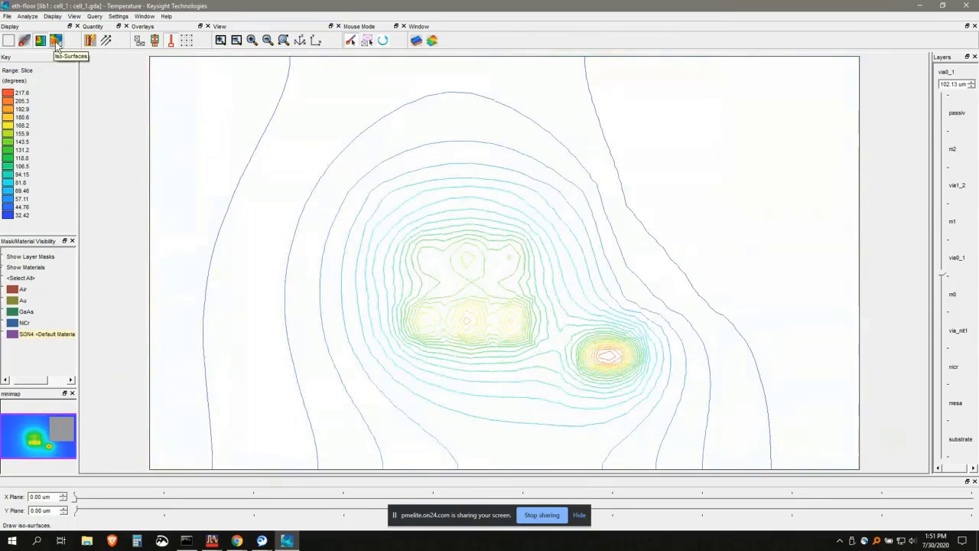
pyautogui.click(56, 41)
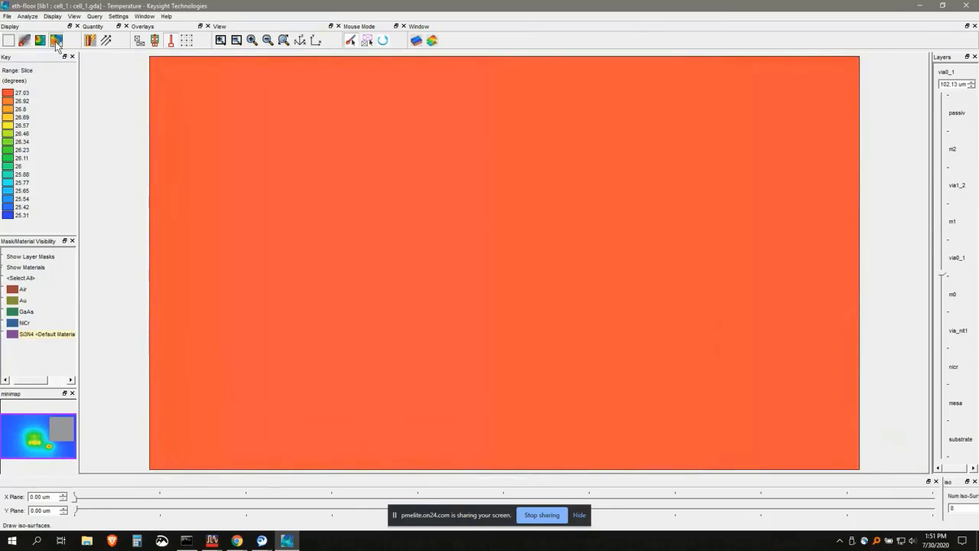
pyautogui.click(52, 16)
pyautogui.click(68, 127)
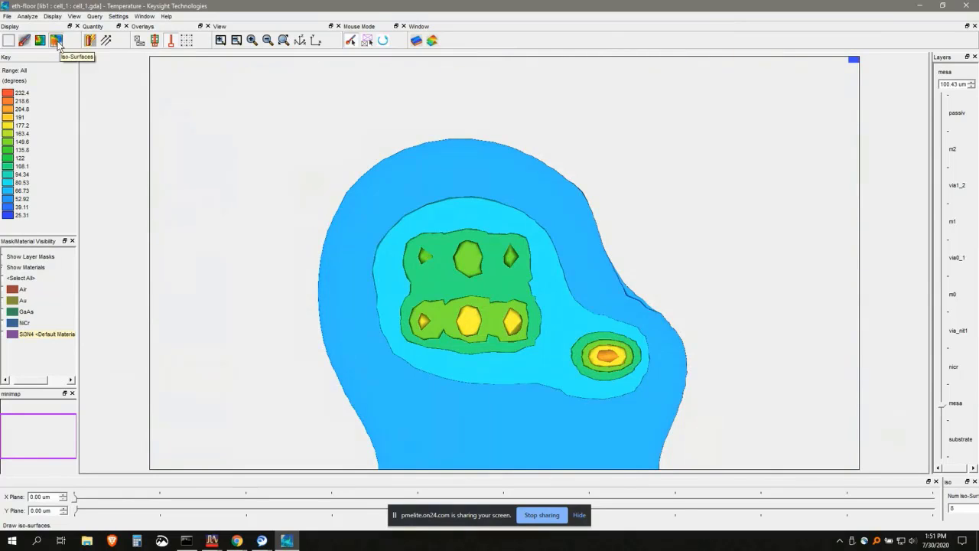
# View the 3-D temperature surface plot, then close it and HeatWave and minimize the layout
pyautogui.click(431, 41)
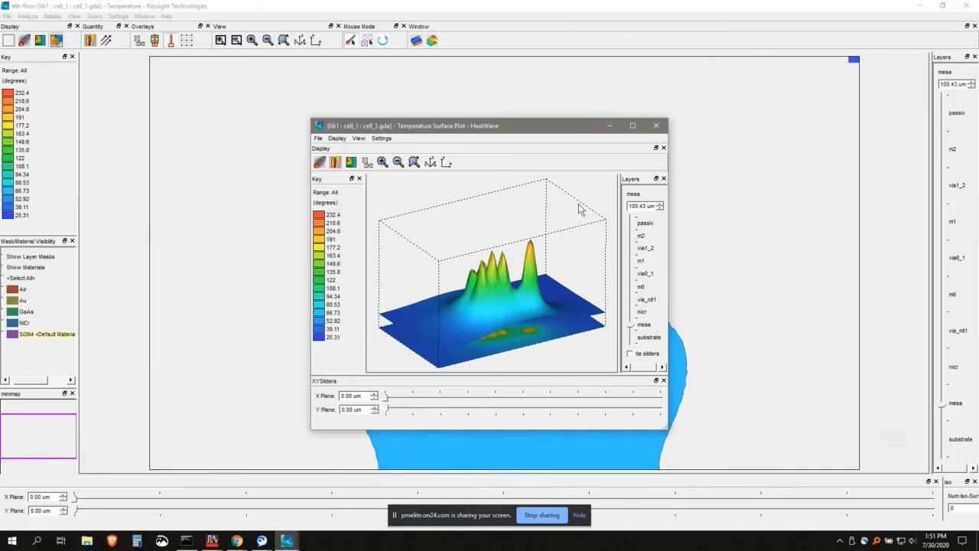
pyautogui.click(655, 125)
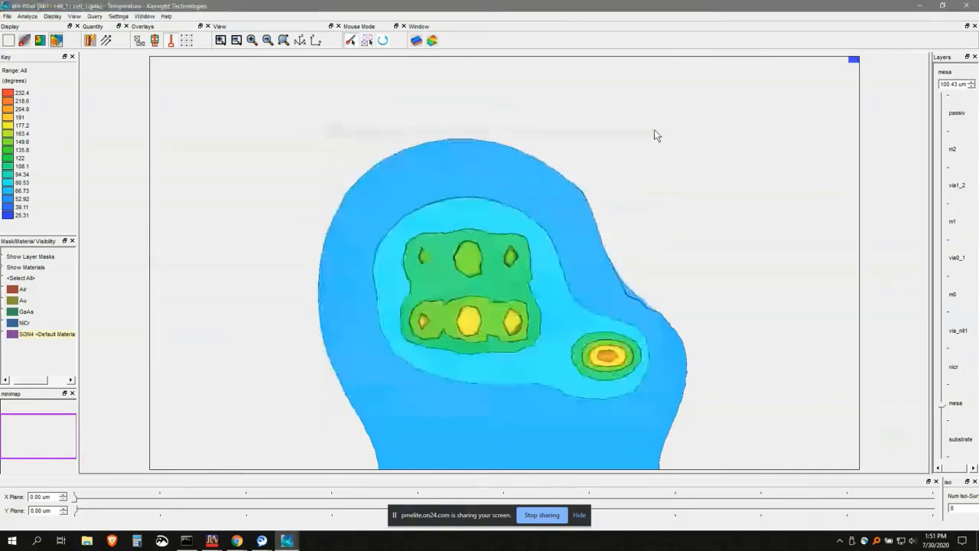
pyautogui.click(972, 5)
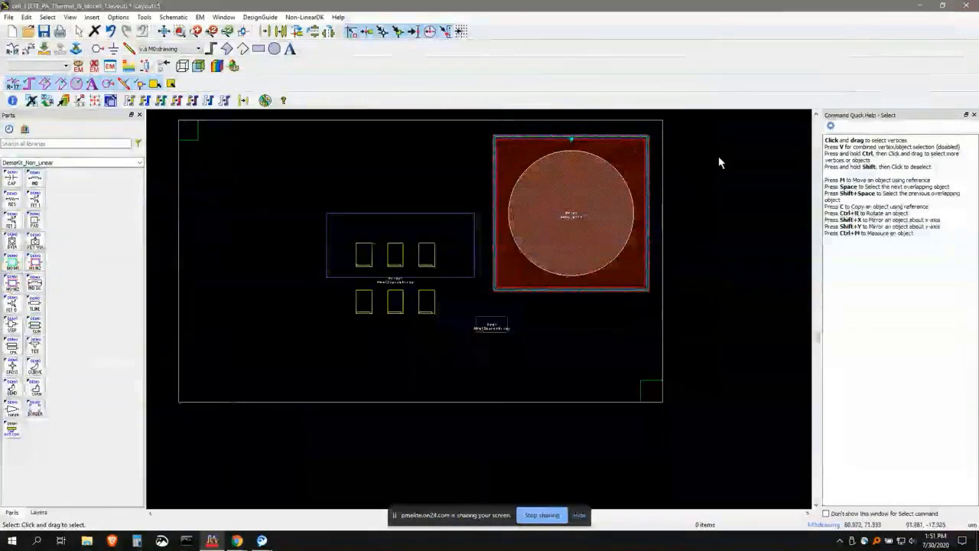
pyautogui.click(922, 5)
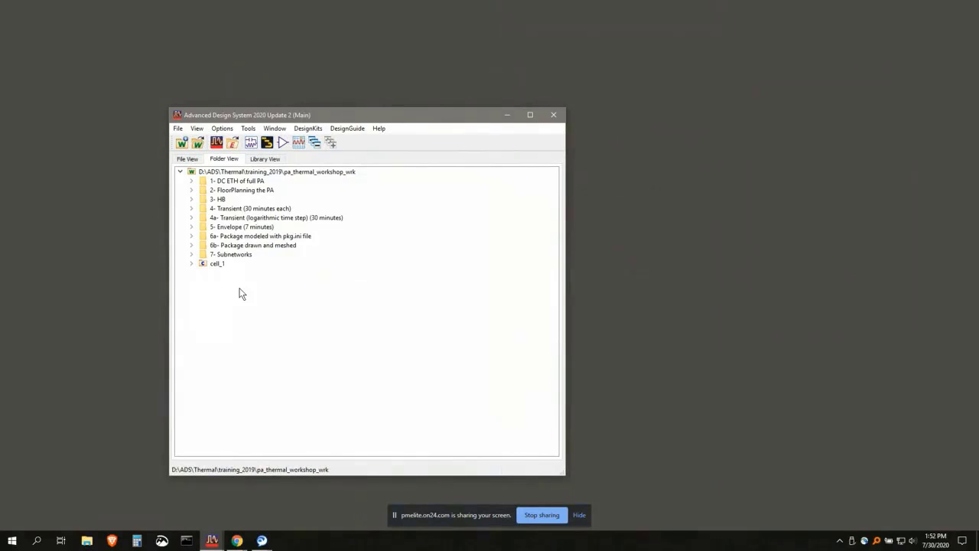
# Expand 3- HB > 1- Full ETH swept power HB and open the PA_ETH_HB_demo schematic
pyautogui.click(191, 199)
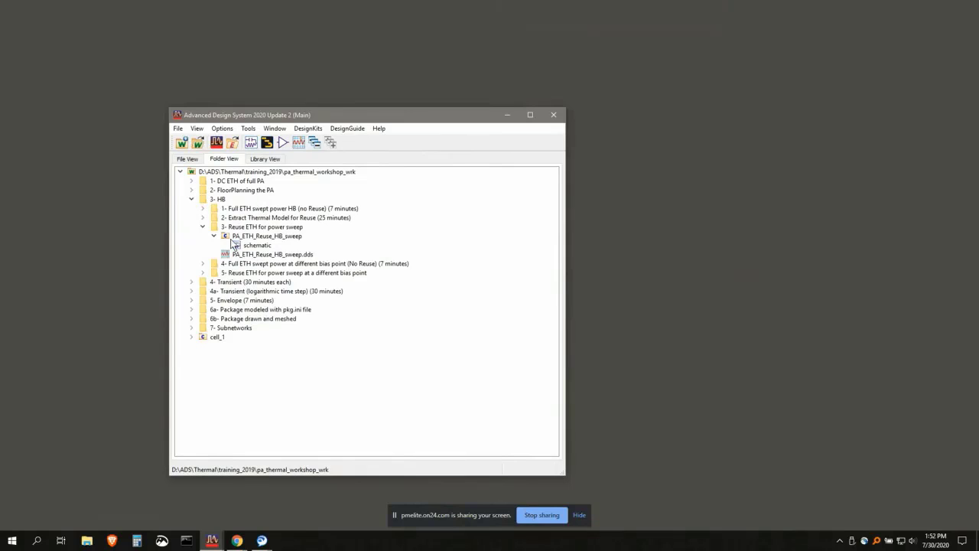
pyautogui.click(204, 227)
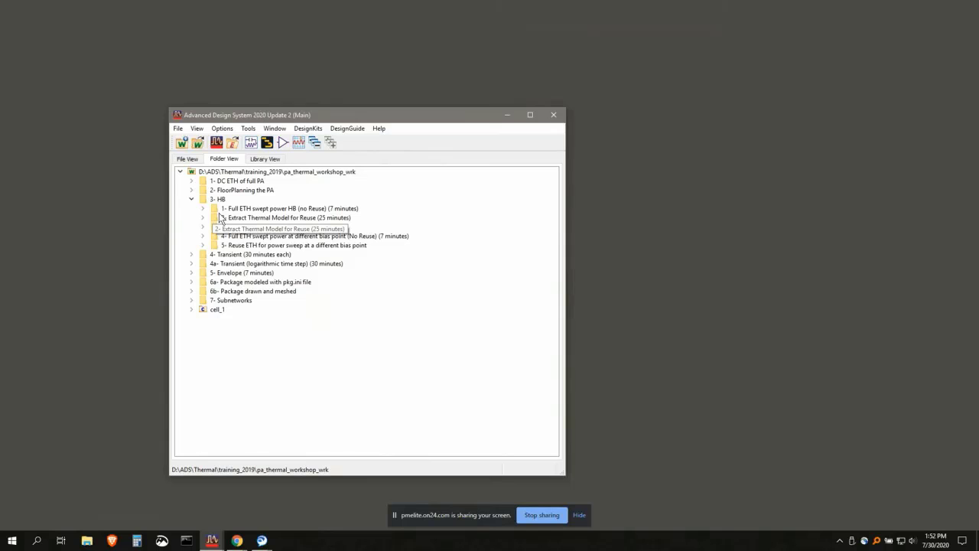
pyautogui.doubleClick(222, 210)
pyautogui.doubleClick(232, 221)
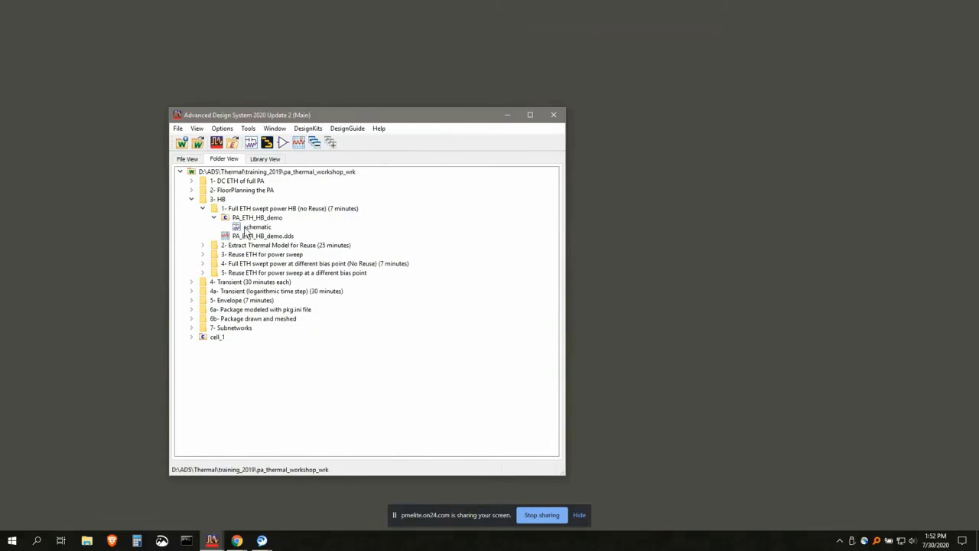
pyautogui.doubleClick(243, 229)
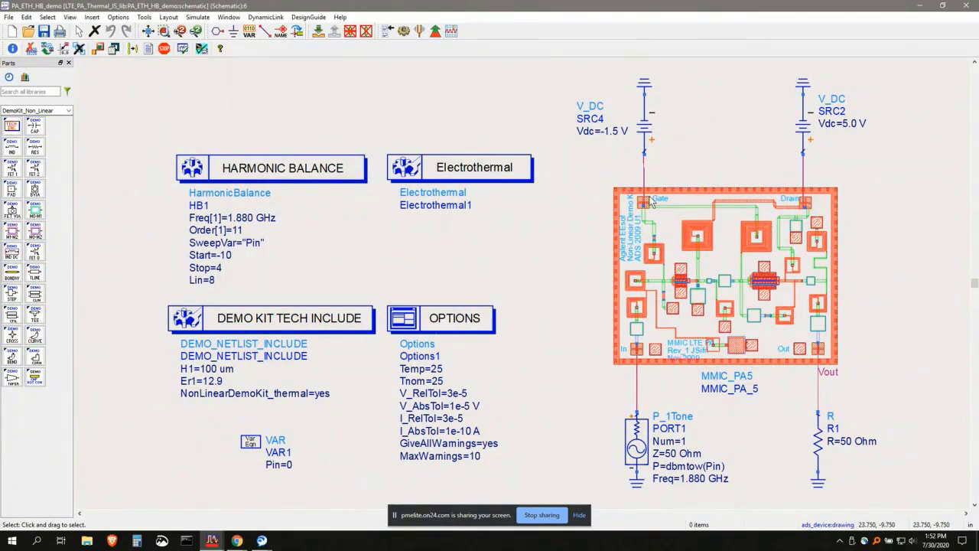
# Push into MMIC_PA5 and its FET1_modified_v1 transistor, pop back out, then switch to the MMIC_PA5 layout
pyautogui.click(675, 199)
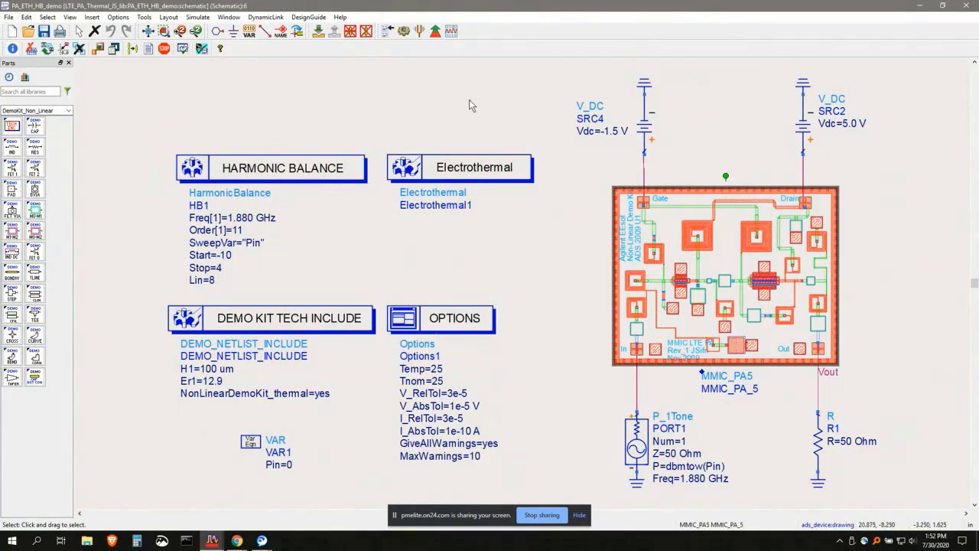
pyautogui.click(319, 30)
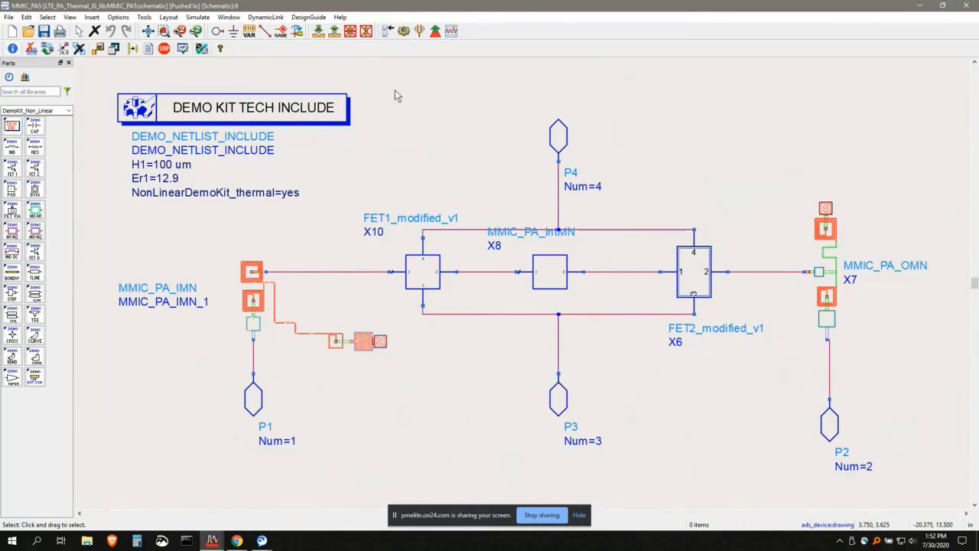
pyautogui.click(319, 30)
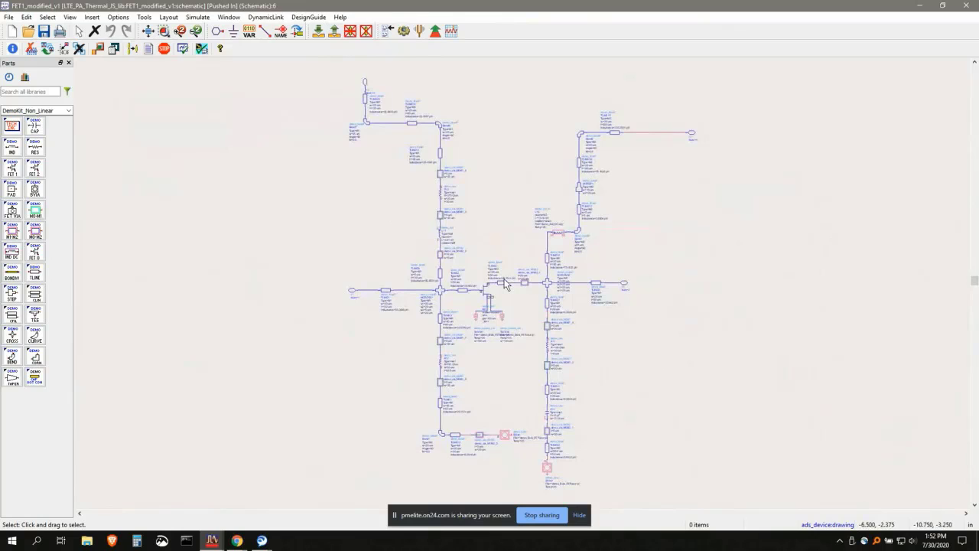
pyautogui.click(335, 30)
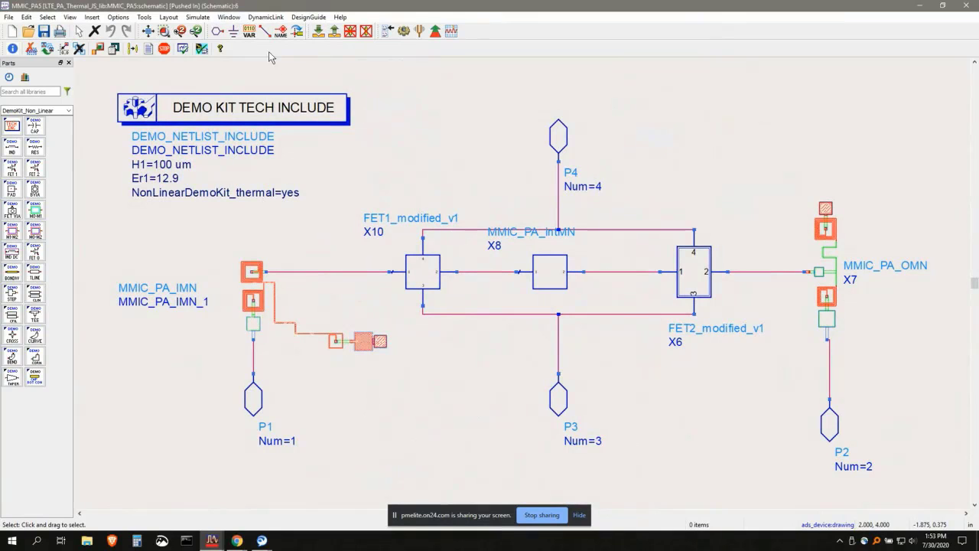
pyautogui.click(229, 16)
pyautogui.click(249, 43)
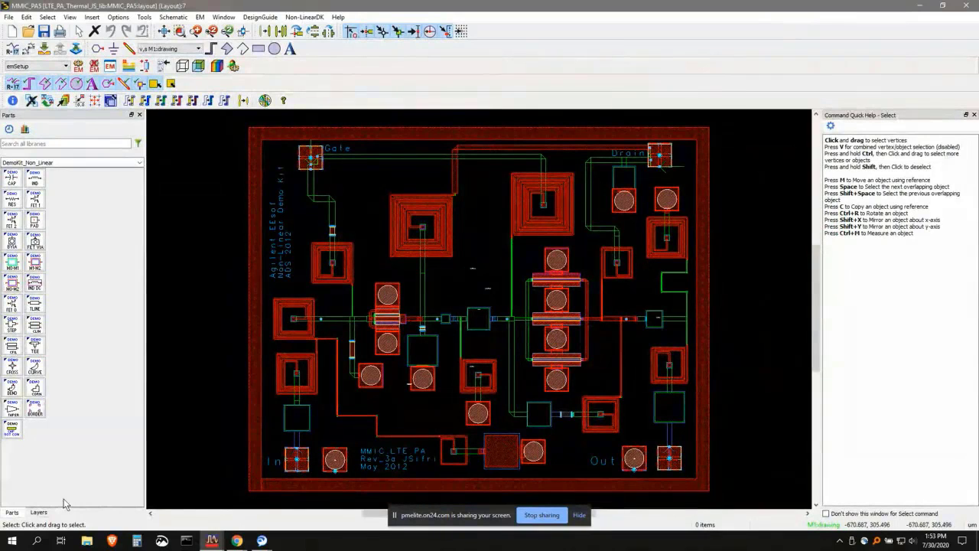
# In the Layers list, hide every layer except M0, then leave only heat_M0 visible
pyautogui.click(38, 511)
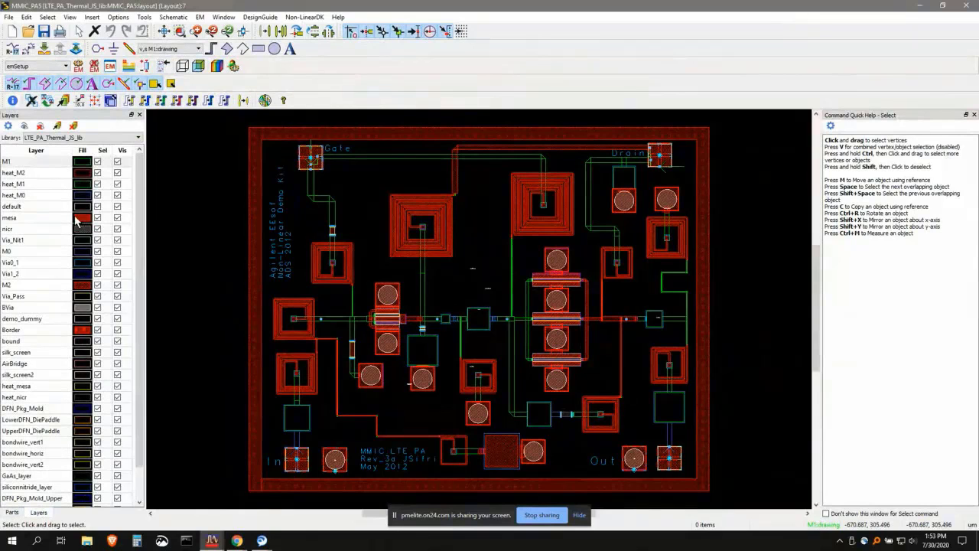
pyautogui.click(40, 126)
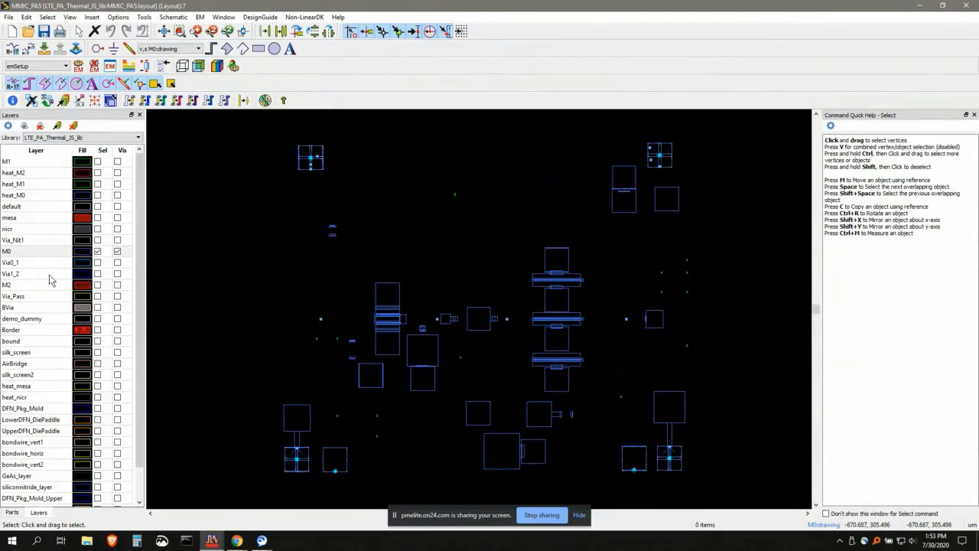
pyautogui.click(32, 174)
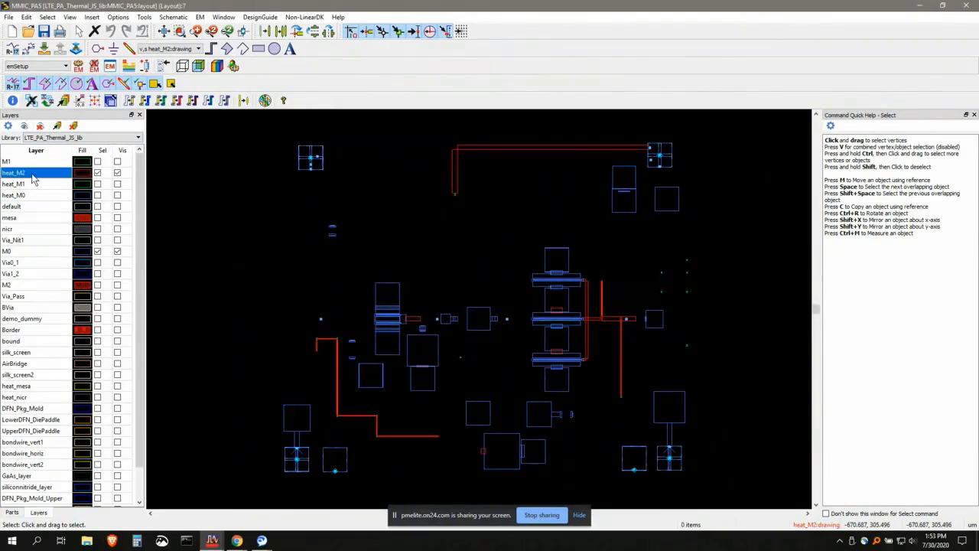
pyautogui.click(40, 126)
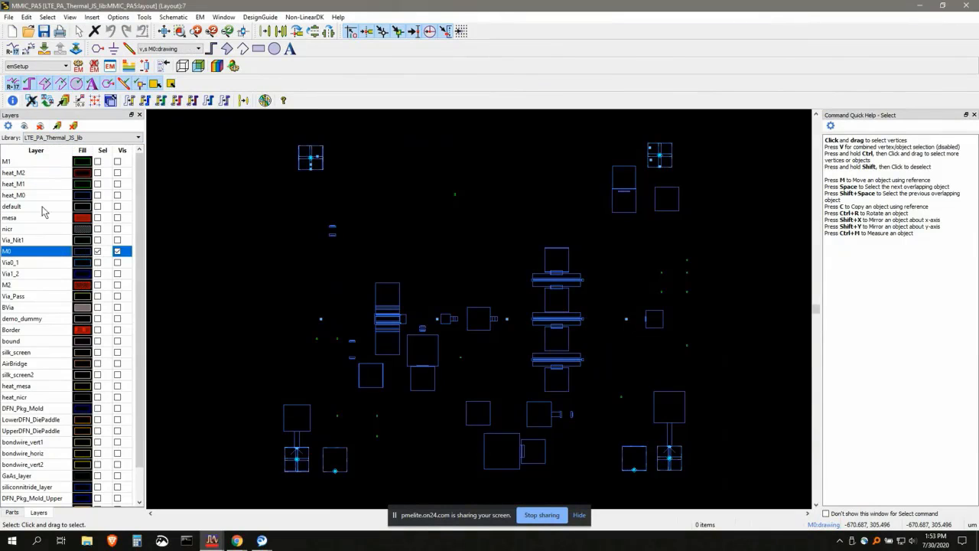
pyautogui.click(43, 198)
pyautogui.click(118, 254)
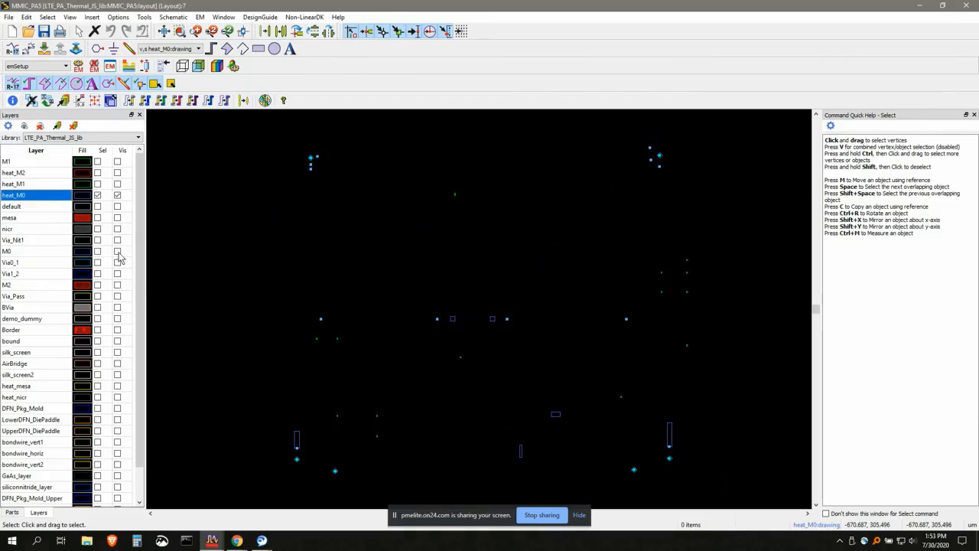
pyautogui.scroll(1, 472, 353)
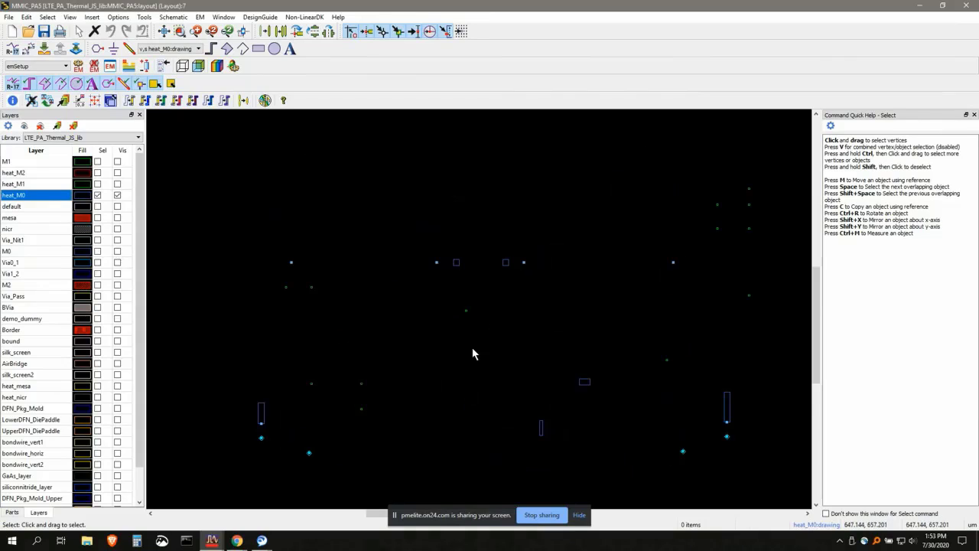
pyautogui.scroll(1, 472, 348)
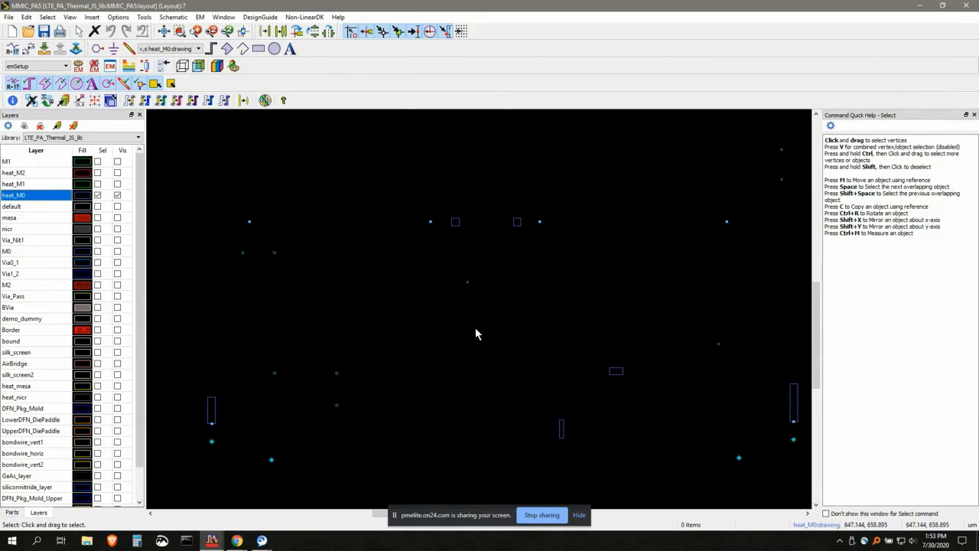
pyautogui.scroll(-3, 534, 339)
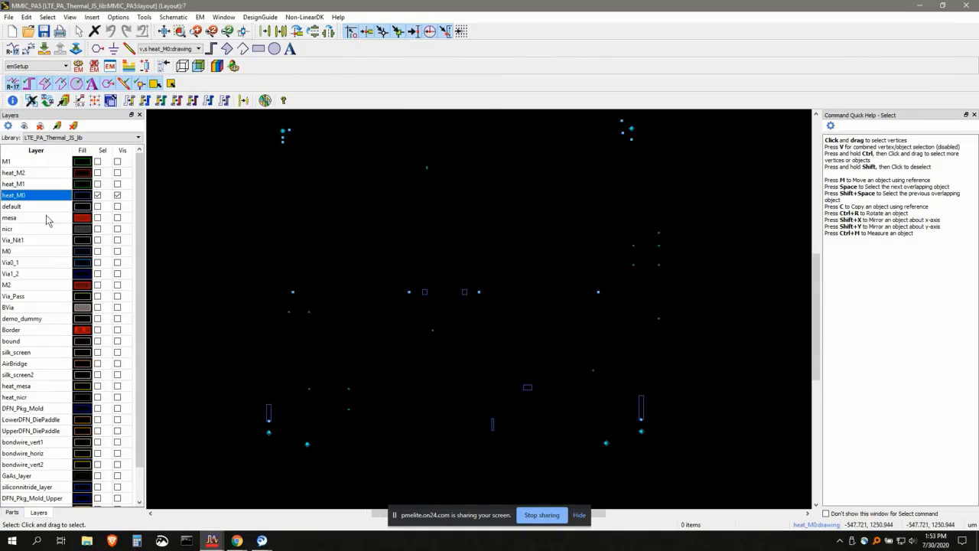
# Also show heat_M1, heat_M2, heat_mesa and heat_nicr, then restore all layers and close the layout
pyautogui.click(118, 186)
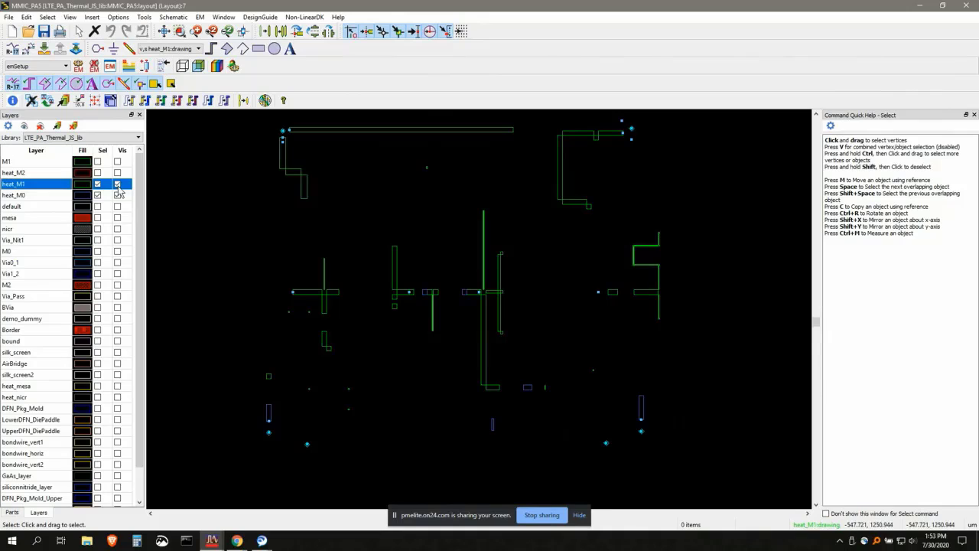
pyautogui.click(118, 175)
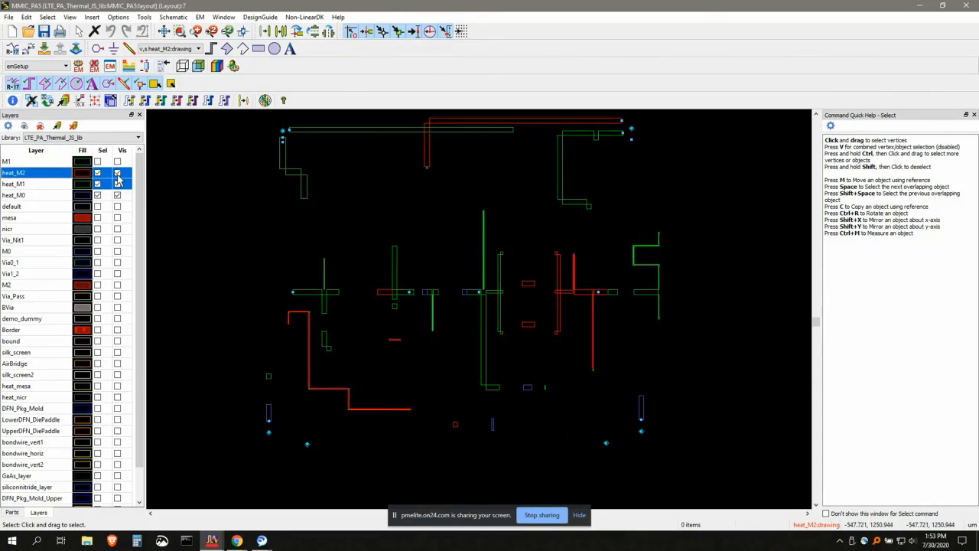
pyautogui.scroll(-1, 76, 348)
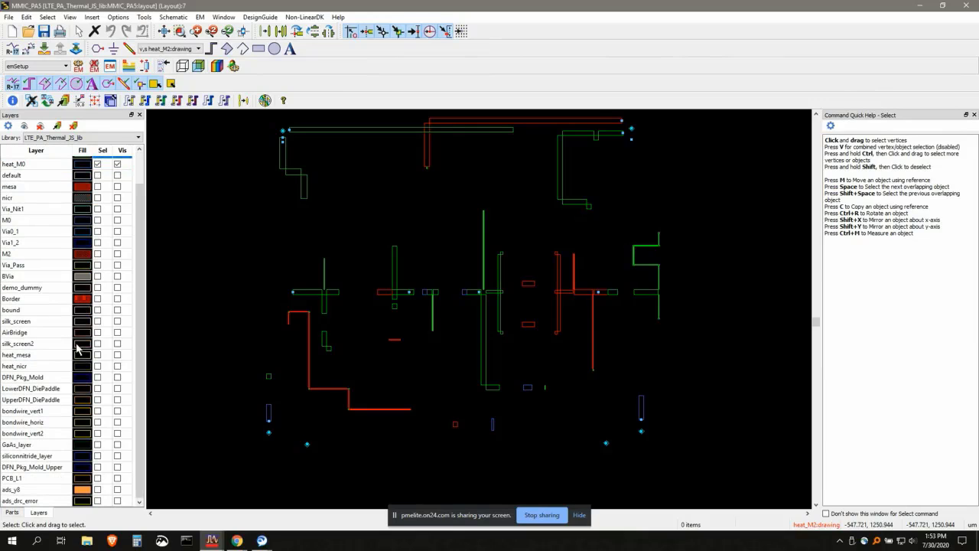
pyautogui.click(118, 354)
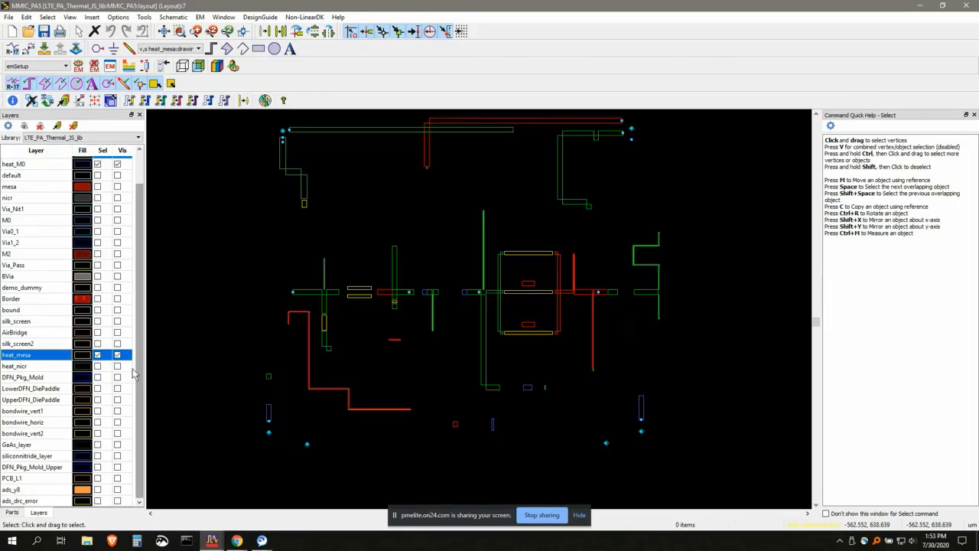
pyautogui.click(118, 366)
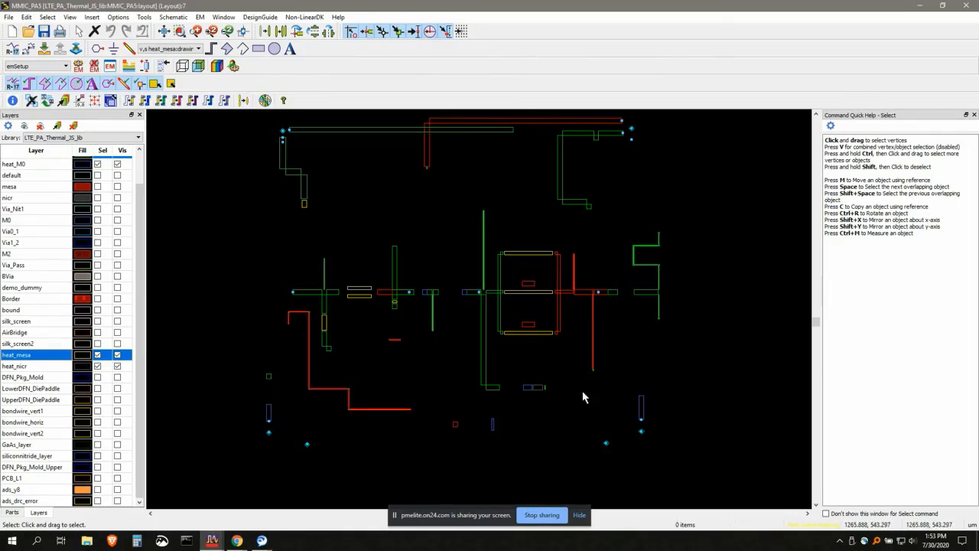
pyautogui.scroll(1, 510, 347)
pyautogui.scroll(-3, 511, 347)
pyautogui.scroll(2, 465, 283)
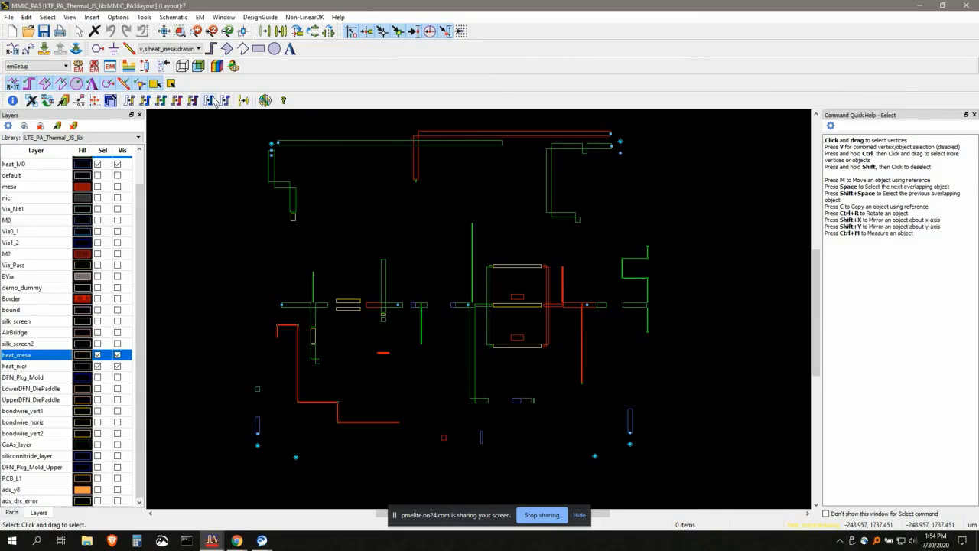
pyautogui.click(24, 127)
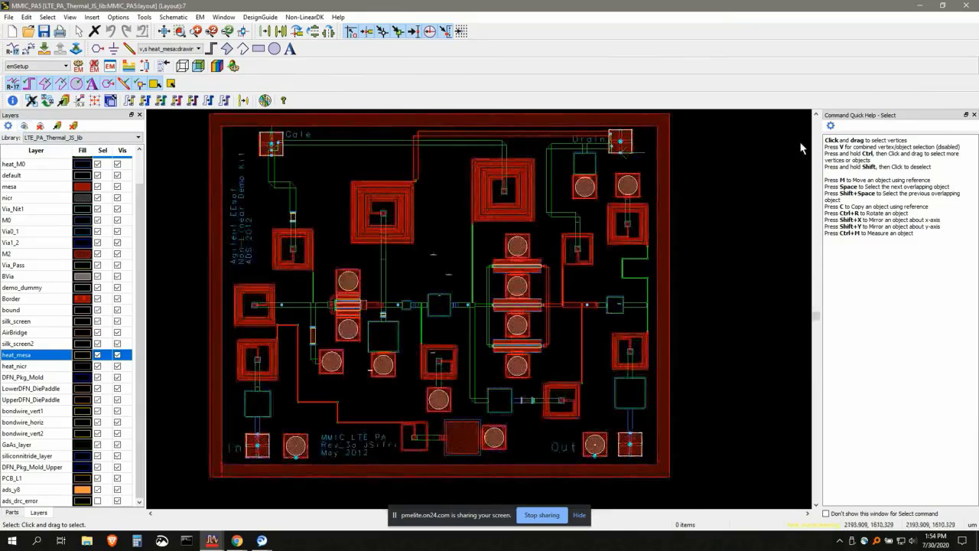
pyautogui.click(968, 6)
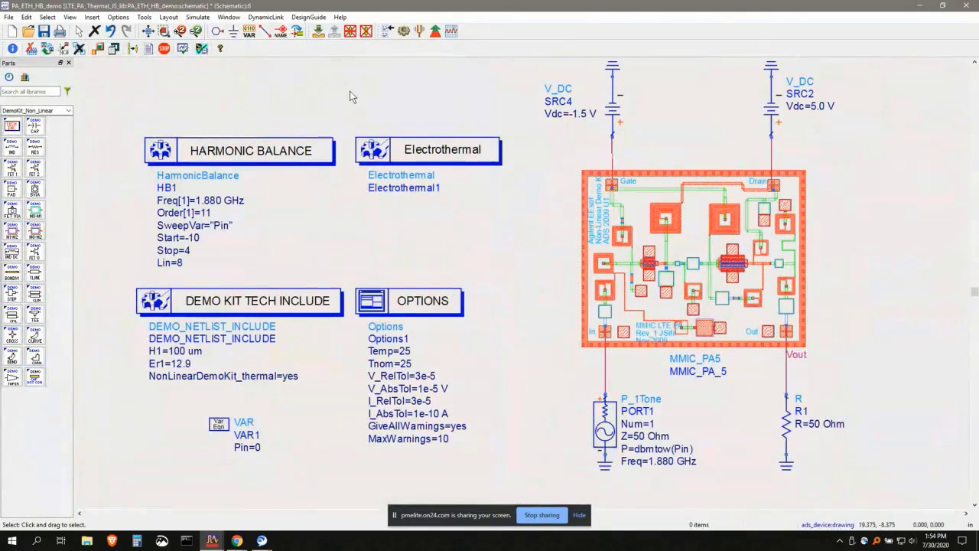
pyautogui.click(273, 162)
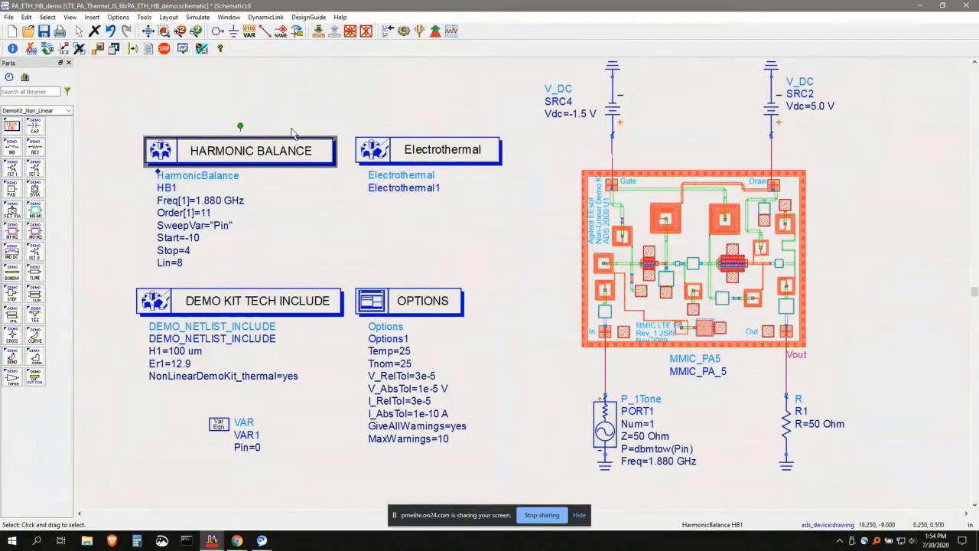
pyautogui.click(615, 432)
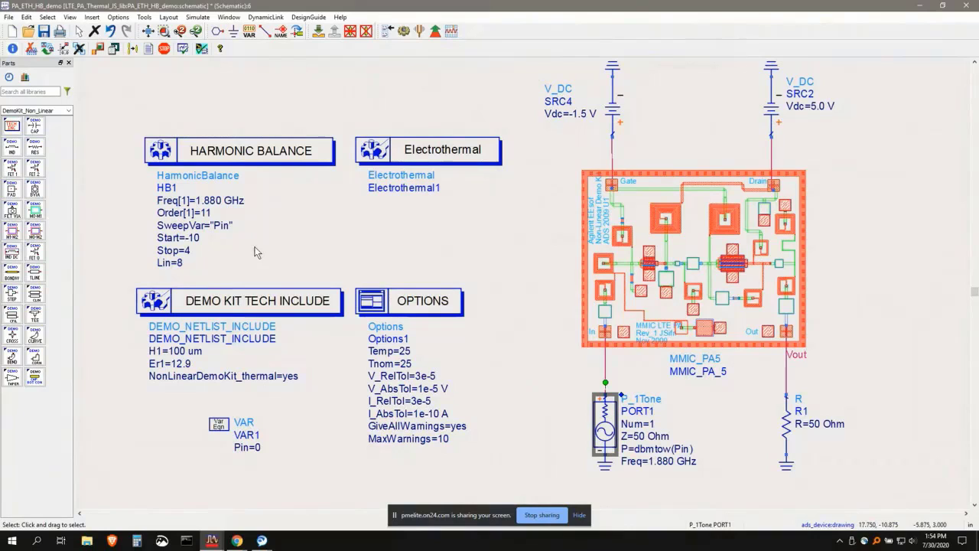
pyautogui.click(419, 165)
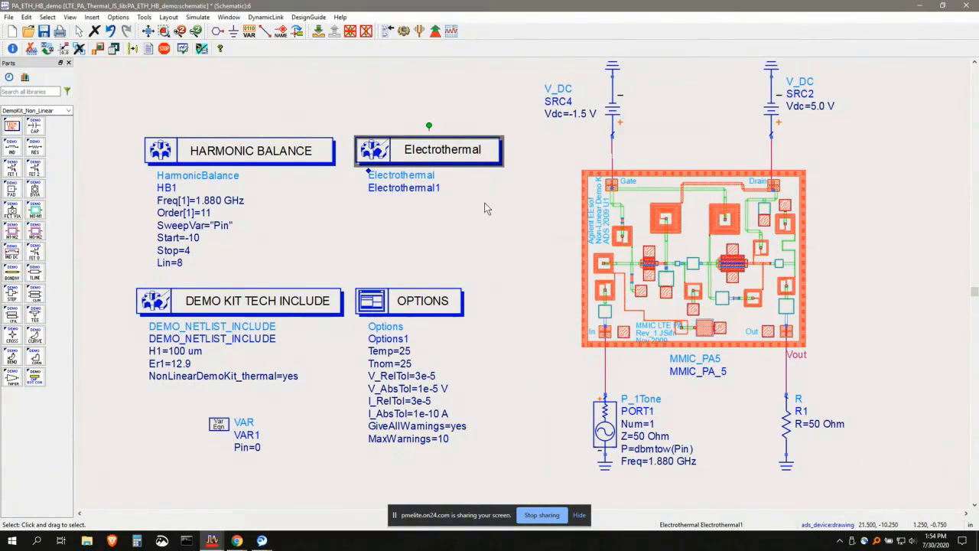
# Review the Electrothermal controller's pkg.ini option and Advanced tab settings, then cancel without changes
pyautogui.doubleClick(445, 157)
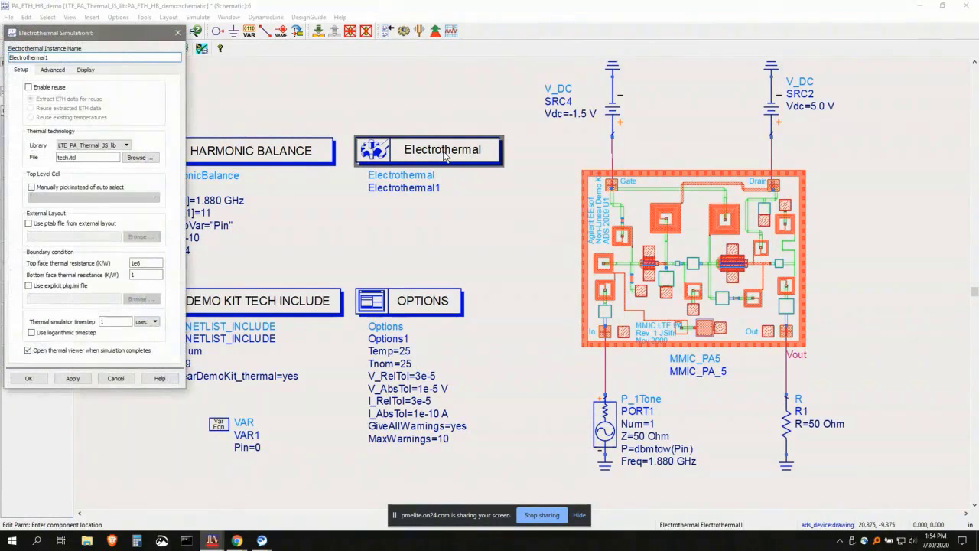
pyautogui.moveTo(82, 34); pyautogui.dragTo(100, 53)
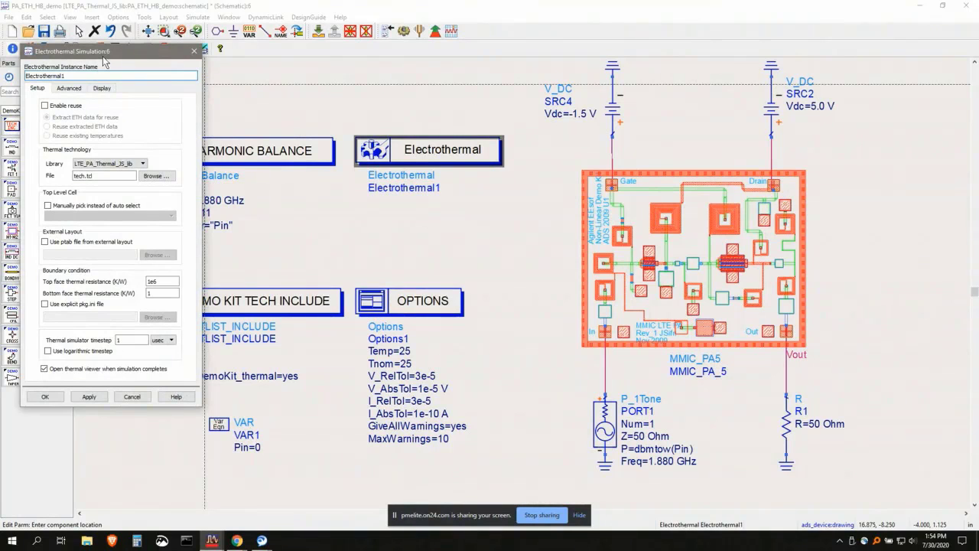
pyautogui.click(97, 177)
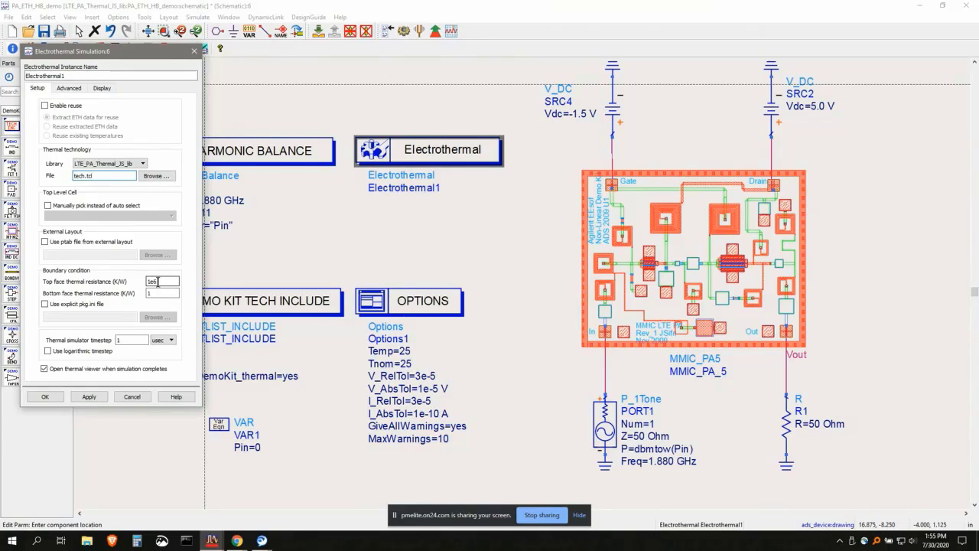
pyautogui.click(45, 304)
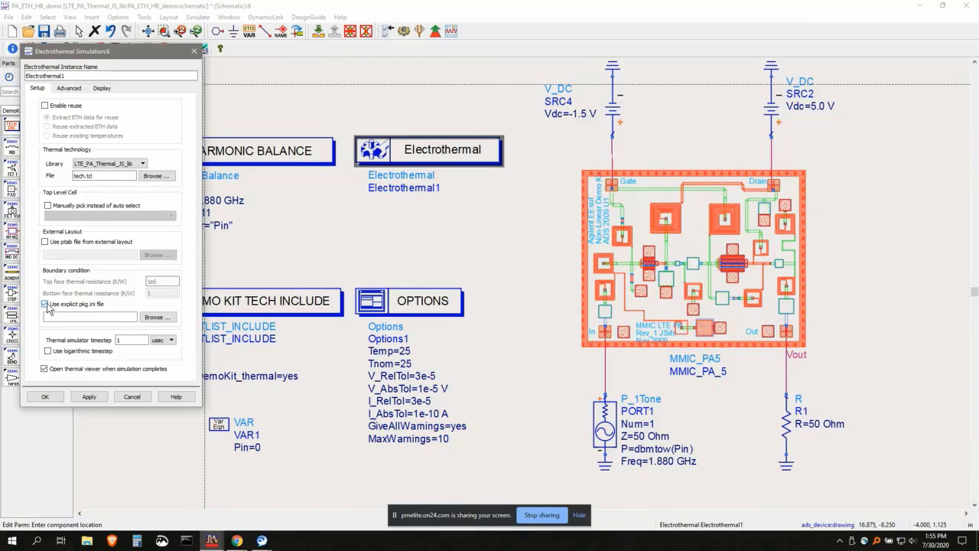
pyautogui.click(45, 304)
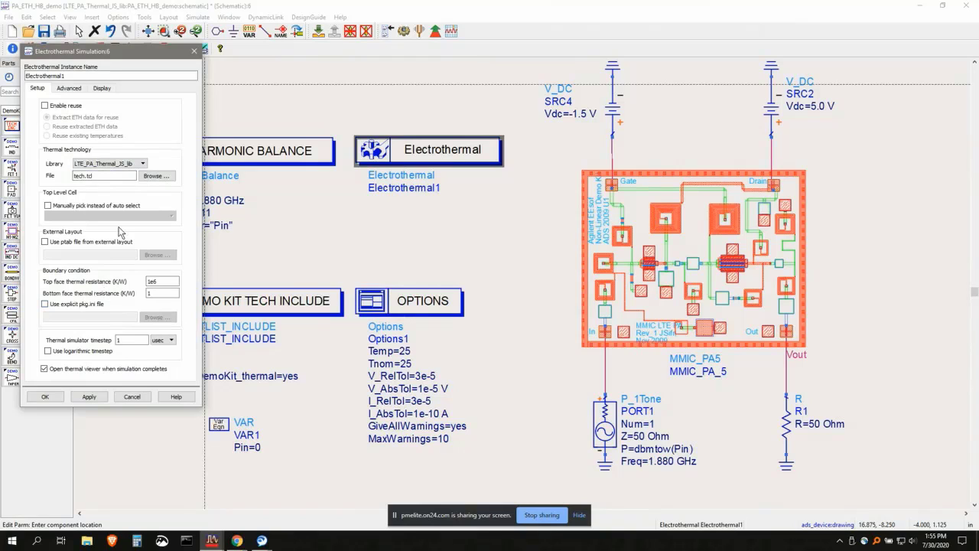
pyautogui.click(78, 93)
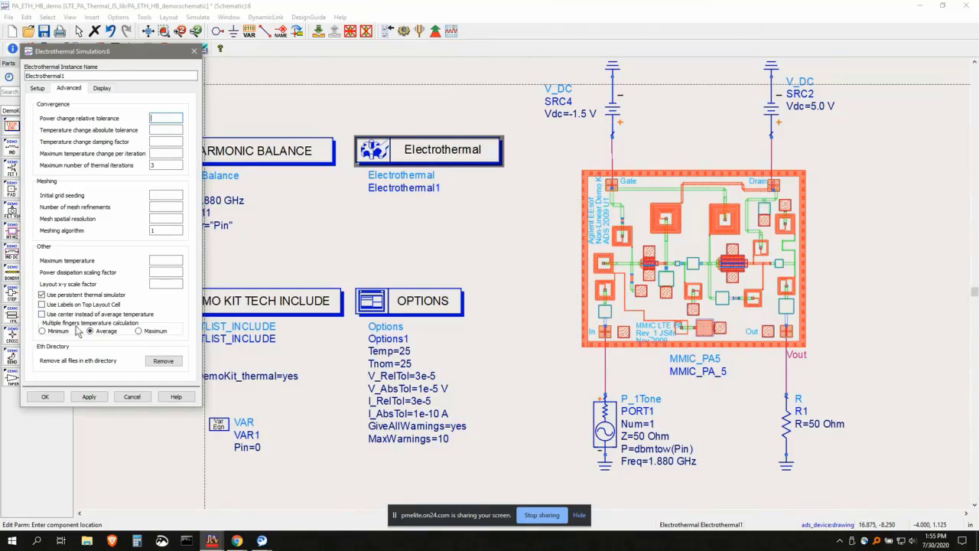
pyautogui.click(37, 89)
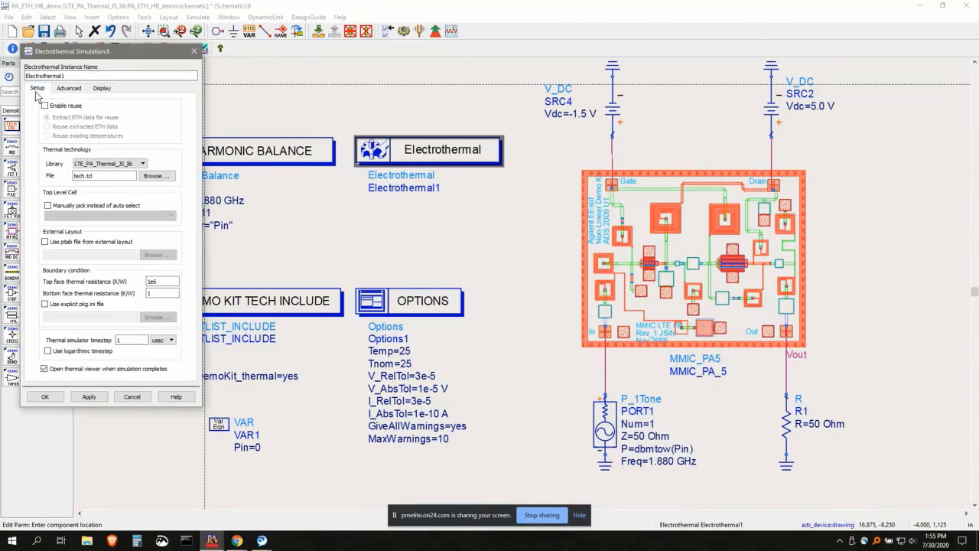
pyautogui.click(131, 397)
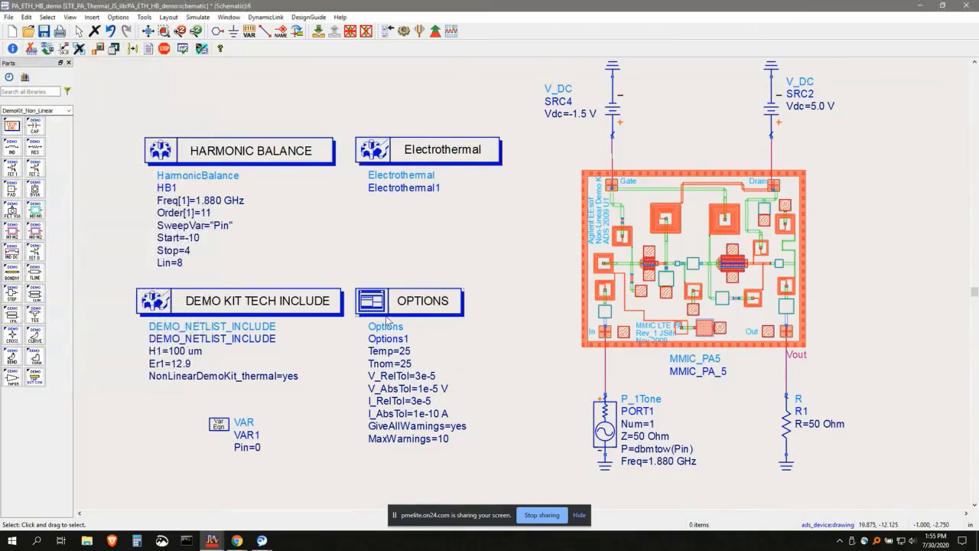
# Close the PA_ETH_HB_demo schematic, discarding unsaved changes
pyautogui.click(460, 208)
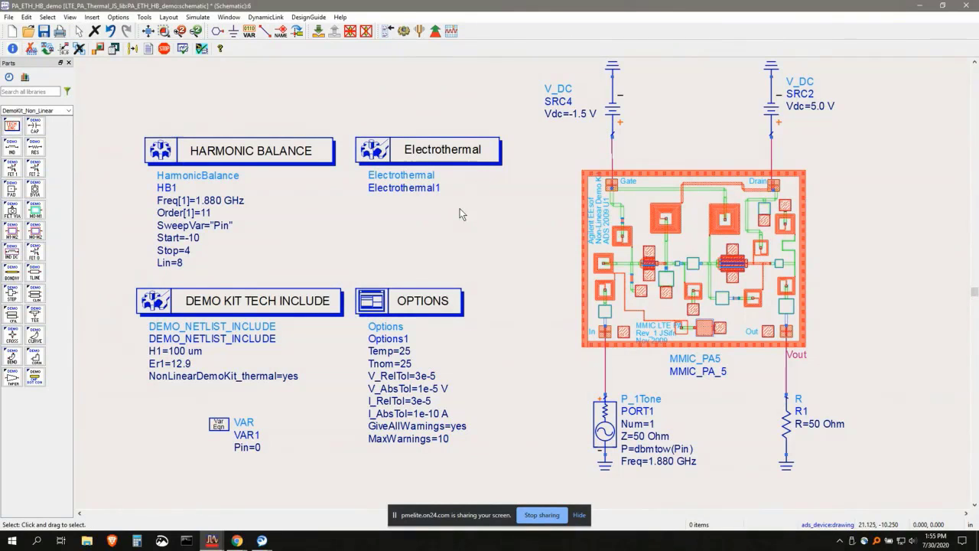
pyautogui.click(965, 7)
pyautogui.click(547, 282)
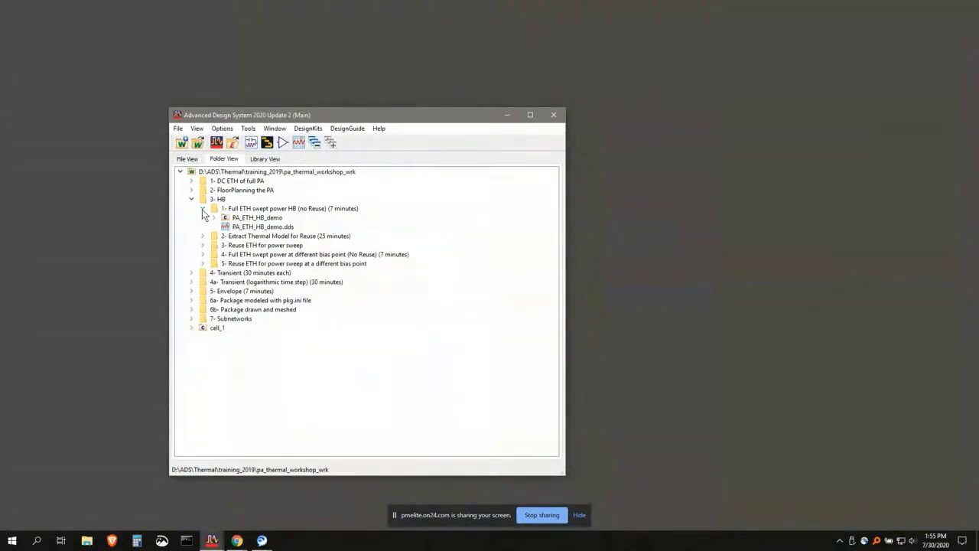
# Collapse Full ETH swept power HB, expand 2- Extract Thermal Model for Reuse, and open PA_ETH_Reuse_HB's schematic
pyautogui.click(202, 209)
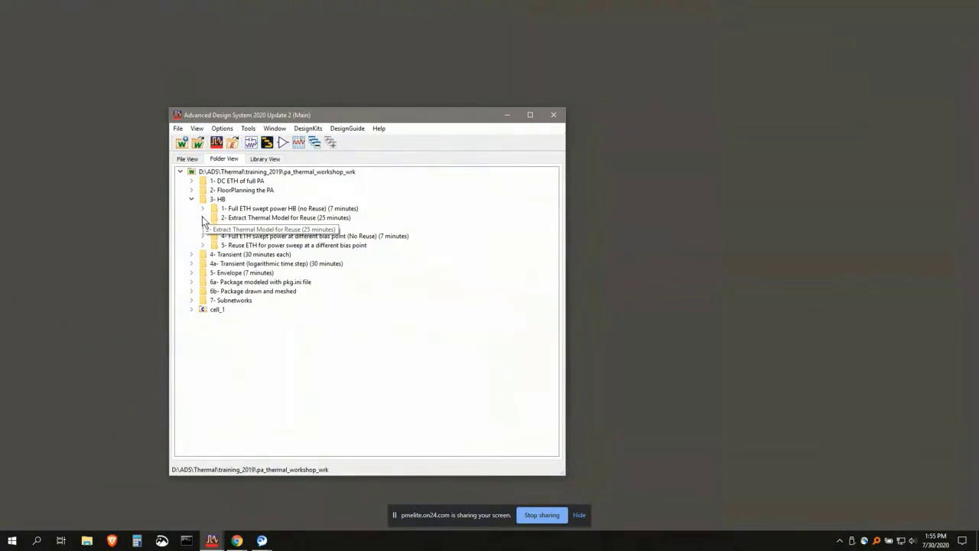
pyautogui.click(203, 218)
pyautogui.click(214, 228)
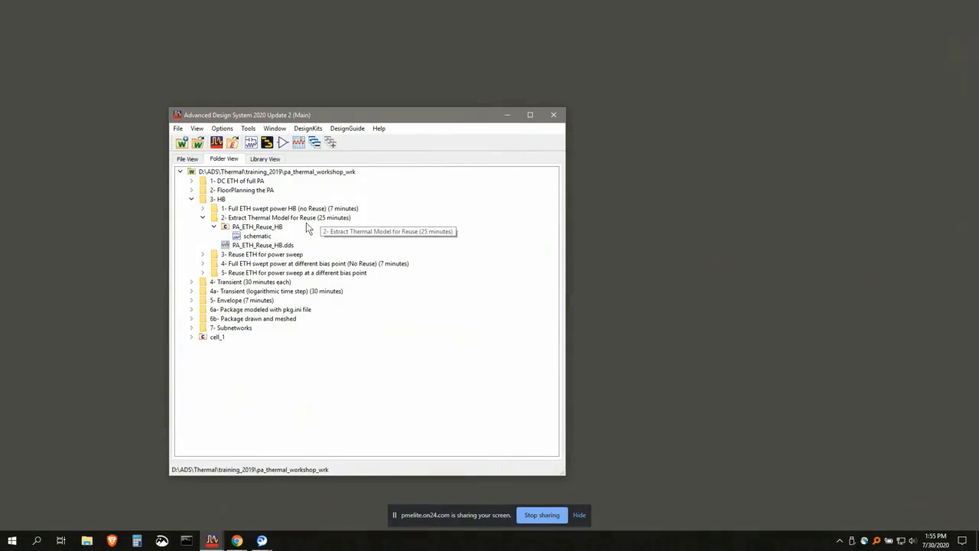
pyautogui.doubleClick(260, 236)
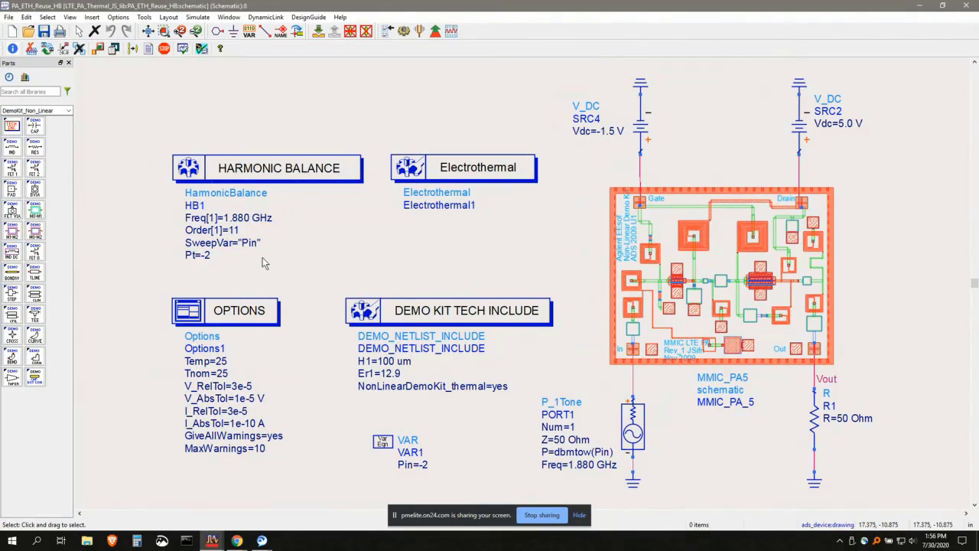
# Confirm Electrothermal1 has Extract ETH data for reuse enabled, cancel, and close PA_ETH_Reuse_HB
pyautogui.click(423, 169)
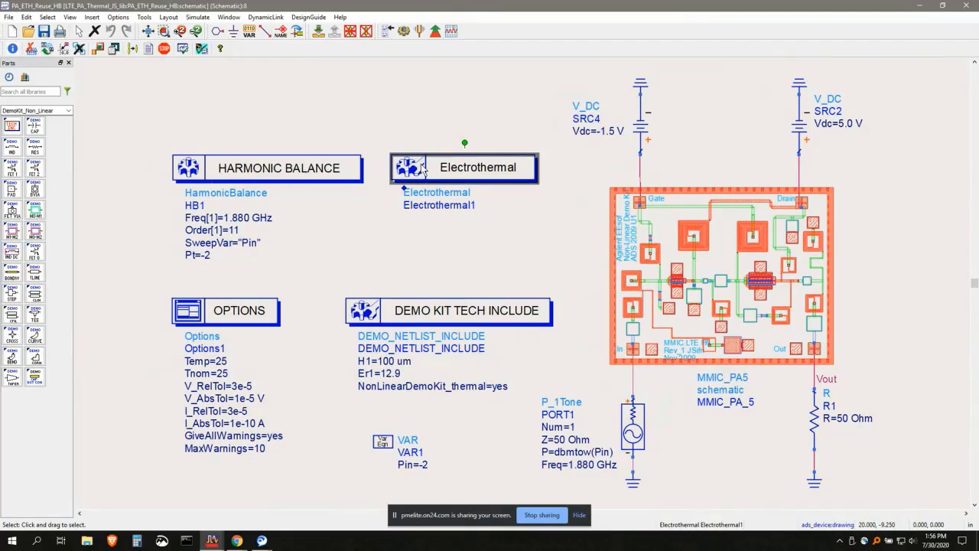
pyautogui.doubleClick(423, 169)
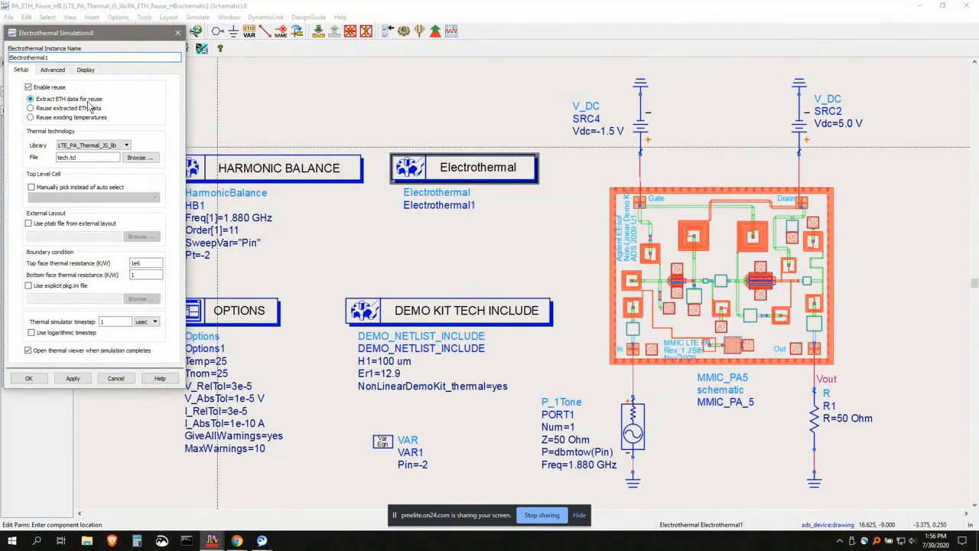
pyautogui.click(116, 378)
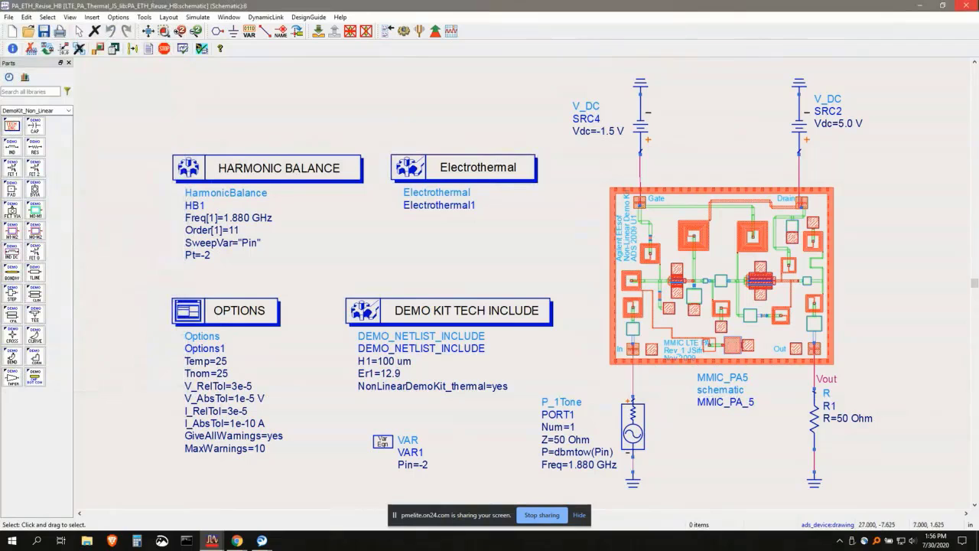
pyautogui.click(968, 6)
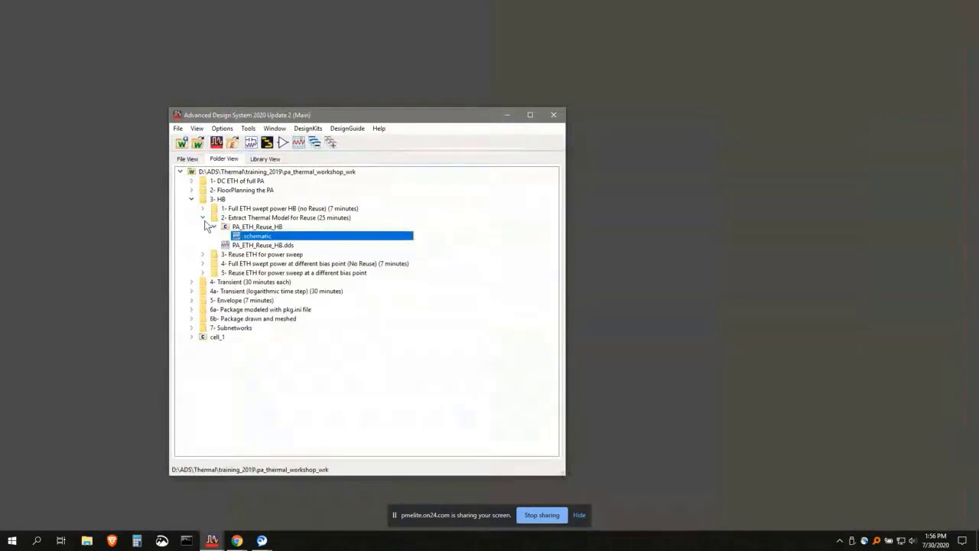
# Open the PA_ETH_Reuse_HB_sweep schematic from the Reuse ETH for power sweep folder
pyautogui.click(202, 226)
pyautogui.click(203, 227)
pyautogui.doubleClick(257, 245)
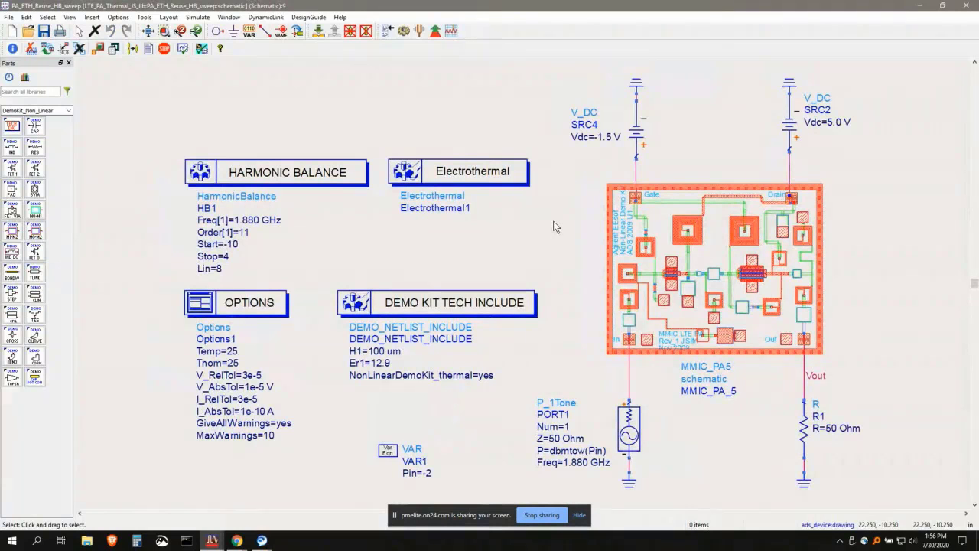
# Confirm the Electrothermal controller reuses extracted ETH data, then simulate the power sweep
pyautogui.click(468, 170)
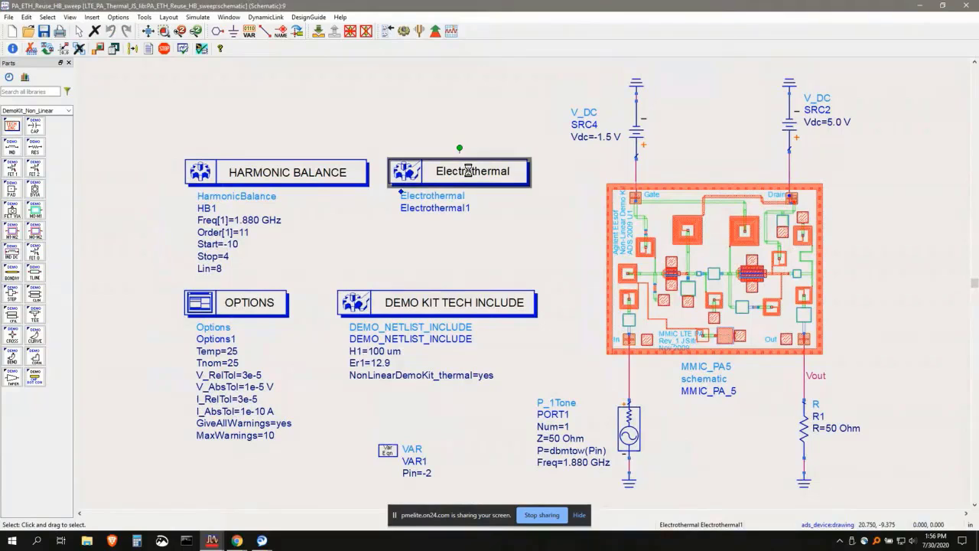
pyautogui.doubleClick(468, 170)
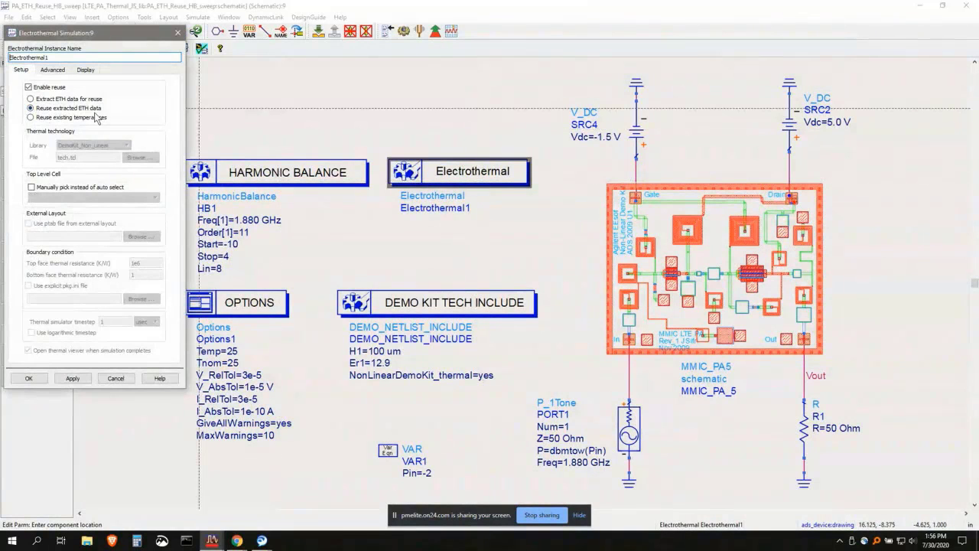
pyautogui.click(114, 377)
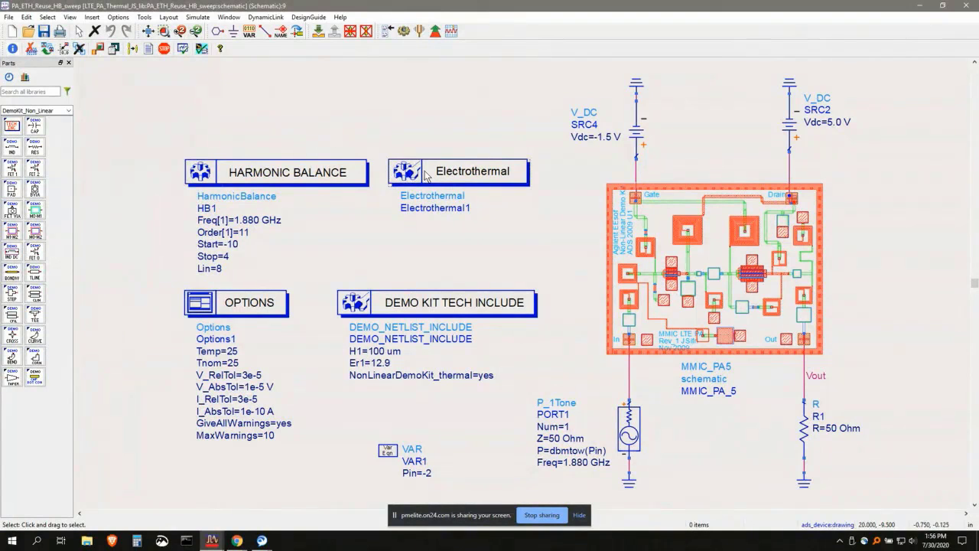
pyautogui.click(403, 31)
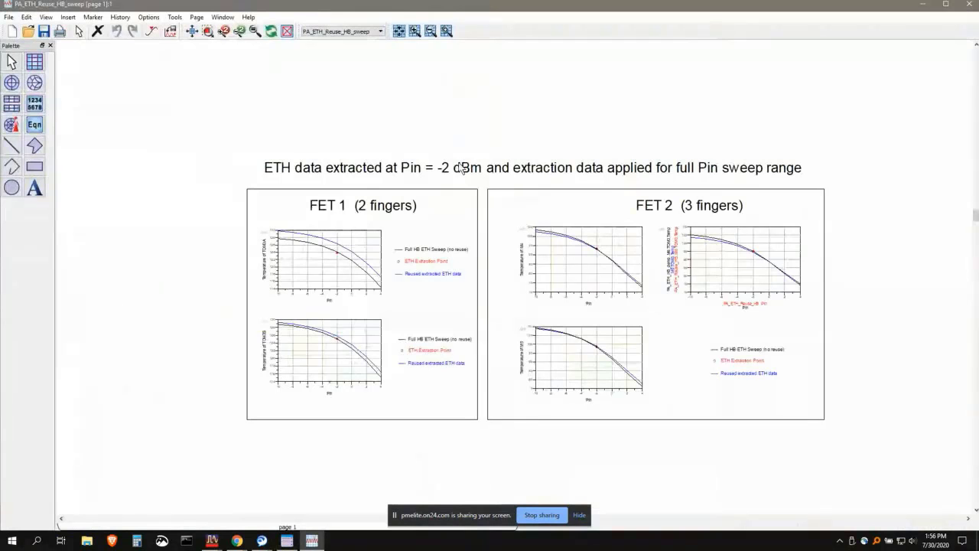
pyautogui.scroll(2, 676, 293)
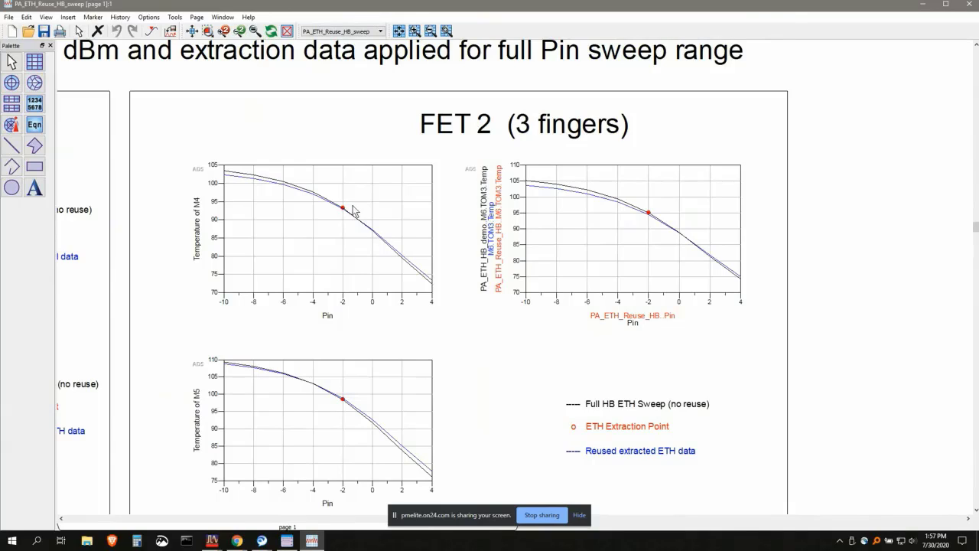
pyautogui.moveTo(344, 213)
pyautogui.scroll(-3, 331, 234)
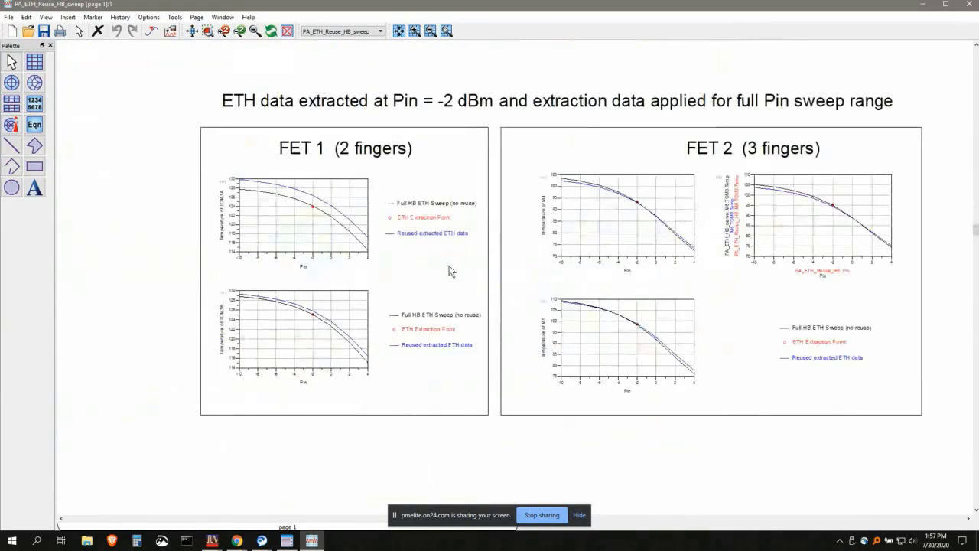
pyautogui.scroll(2, 317, 209)
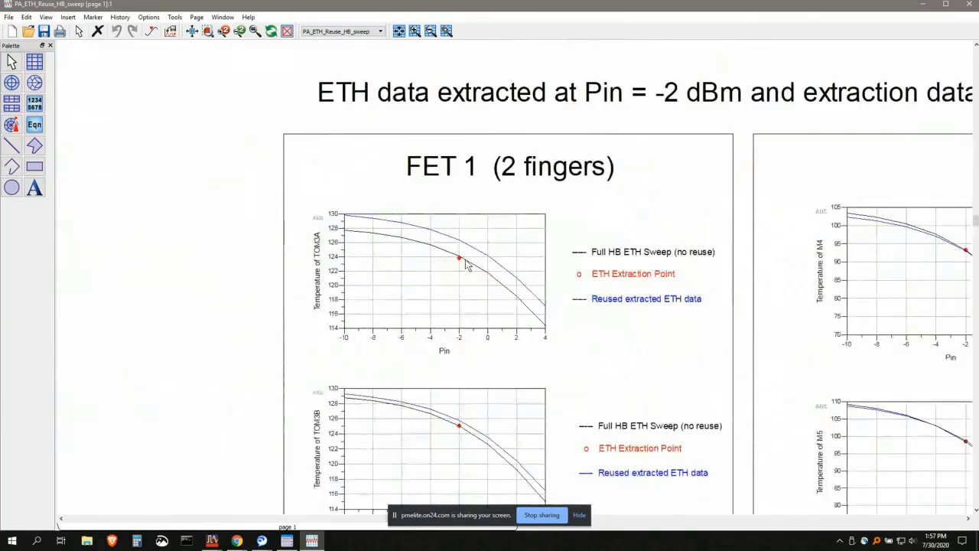
pyautogui.scroll(-3, 563, 284)
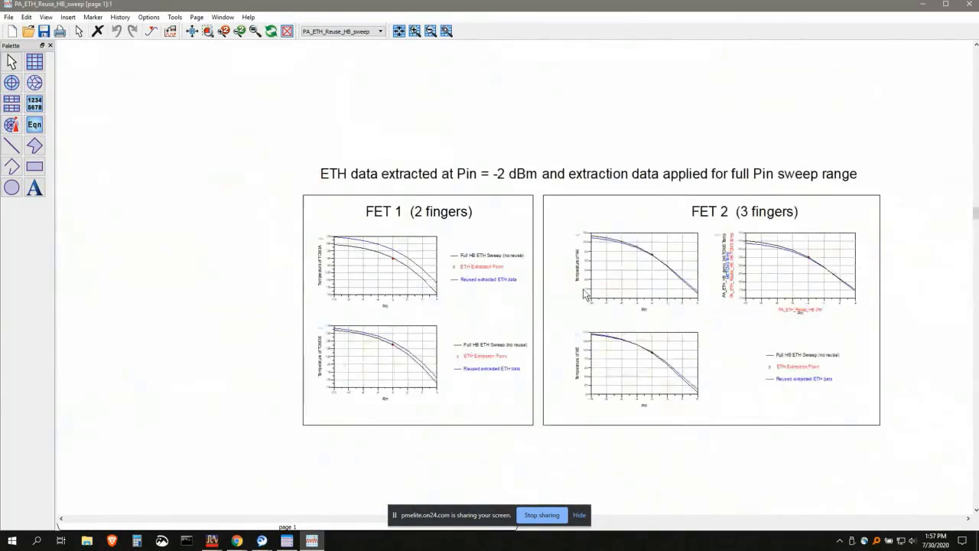
pyautogui.scroll(1, 535, 287)
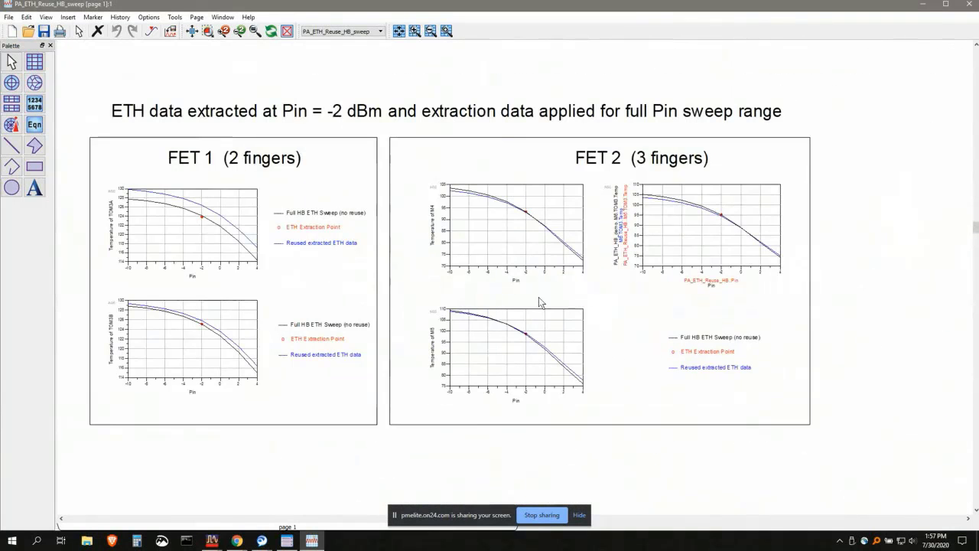
# Close the sweep results and schematic, then open the PA_ETH_Reuse_HB_bias schematic
pyautogui.click(970, 6)
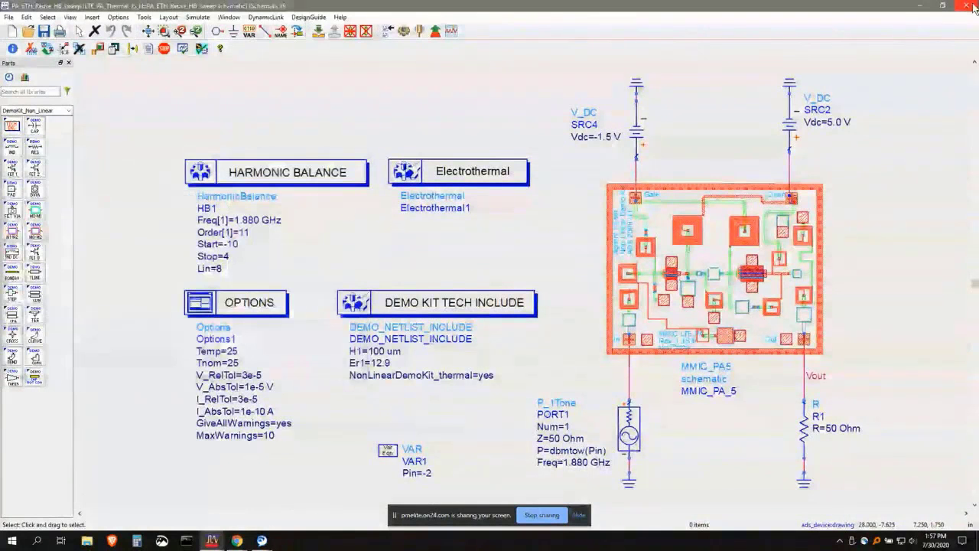
pyautogui.click(971, 9)
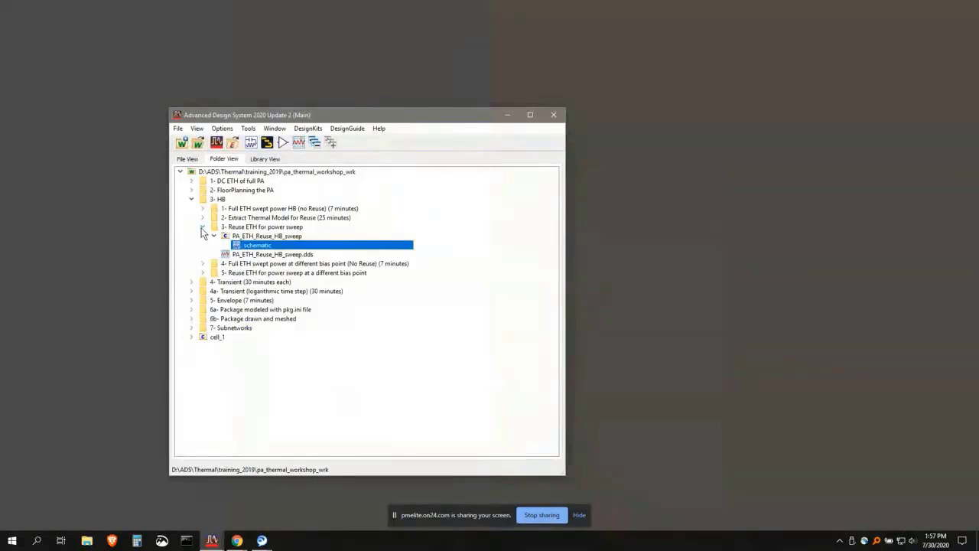
pyautogui.click(203, 244)
pyautogui.click(203, 243)
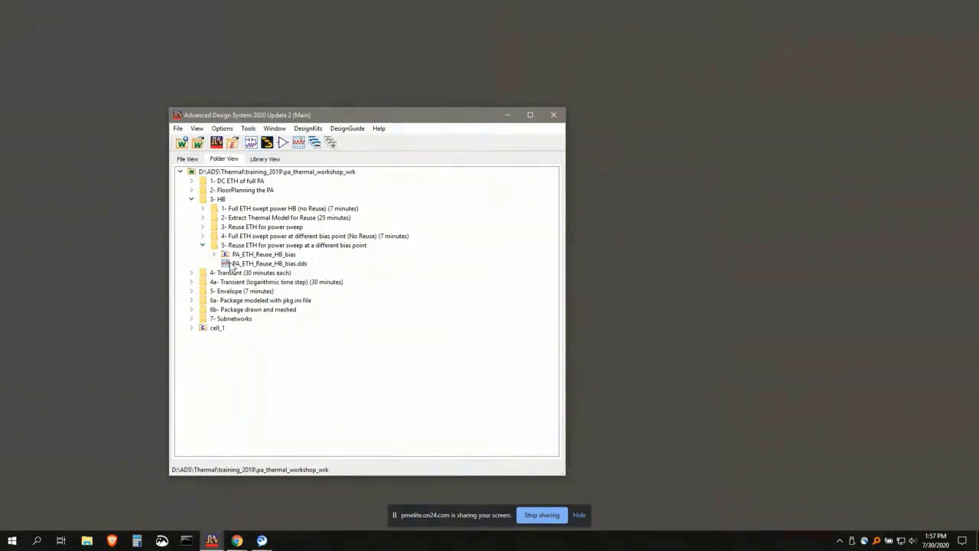
pyautogui.click(215, 255)
pyautogui.doubleClick(253, 263)
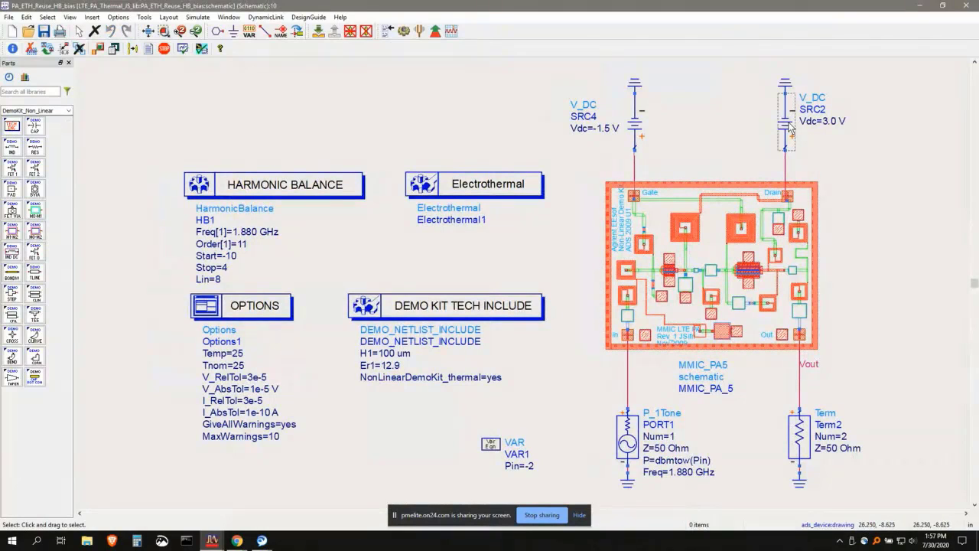
# Check the SRC2 drain supply, then run the harmonic balance electrothermal simulation
pyautogui.click(790, 130)
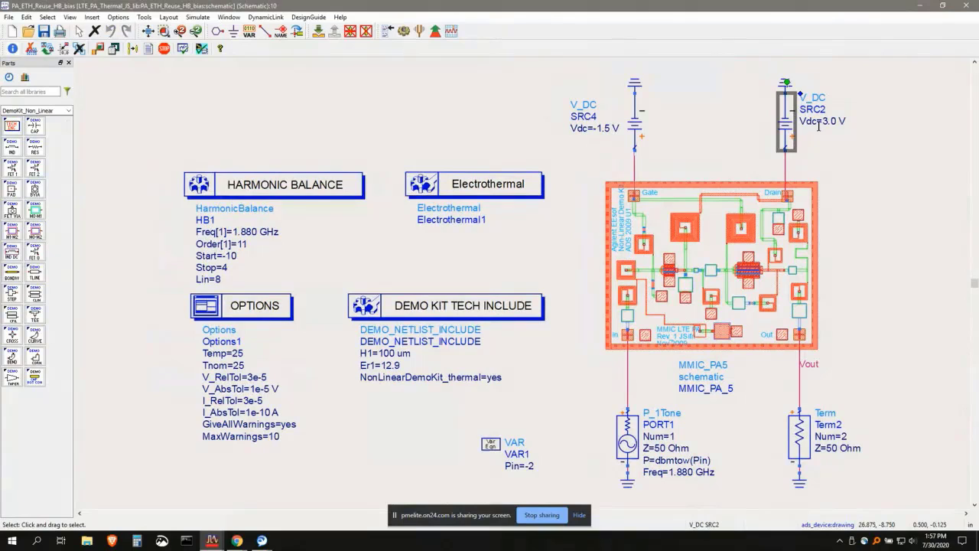
pyautogui.click(447, 72)
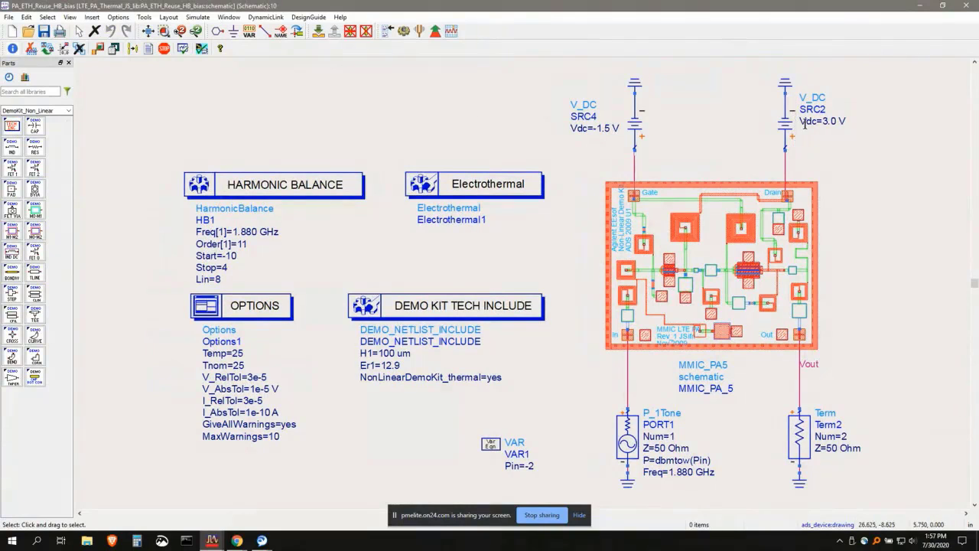
pyautogui.click(404, 31)
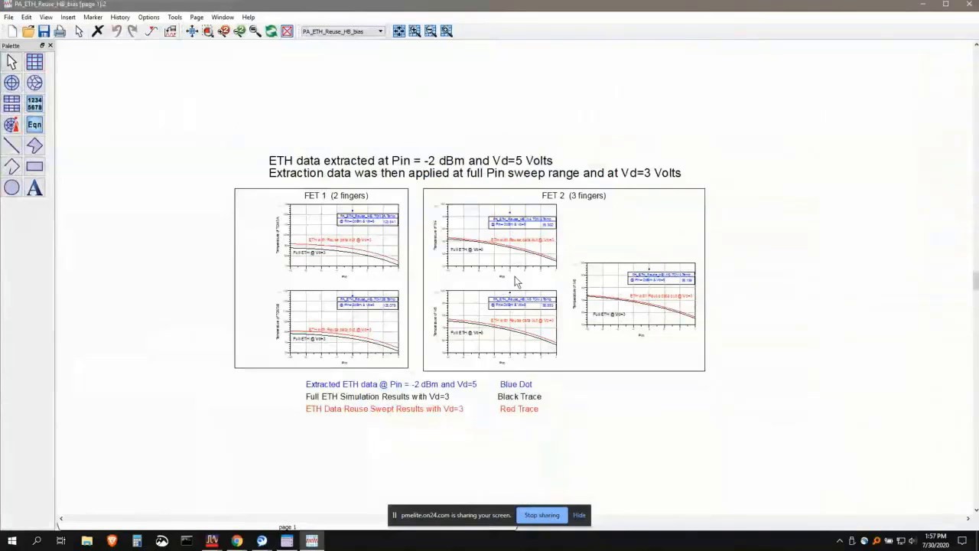
pyautogui.scroll(2, 514, 276)
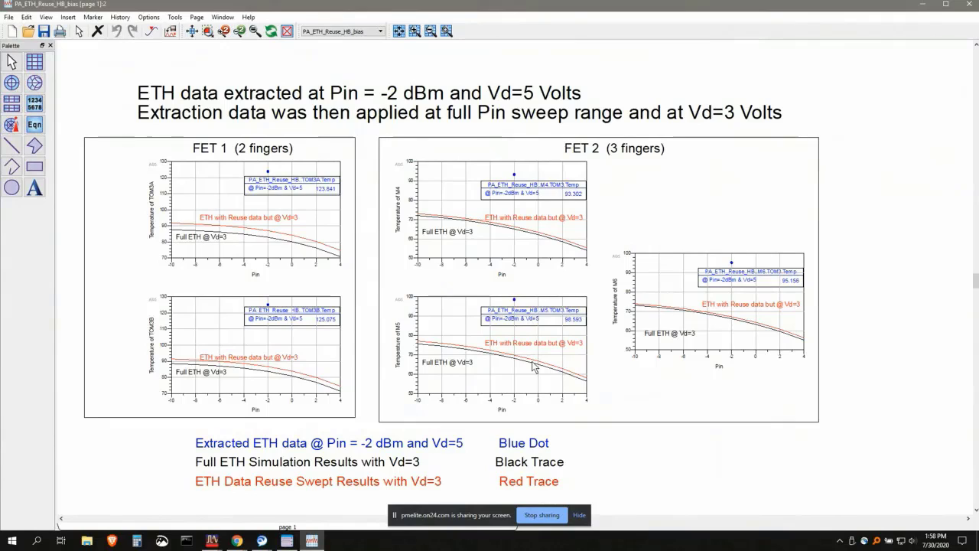
pyautogui.moveTo(533, 365)
pyautogui.moveTo(518, 186)
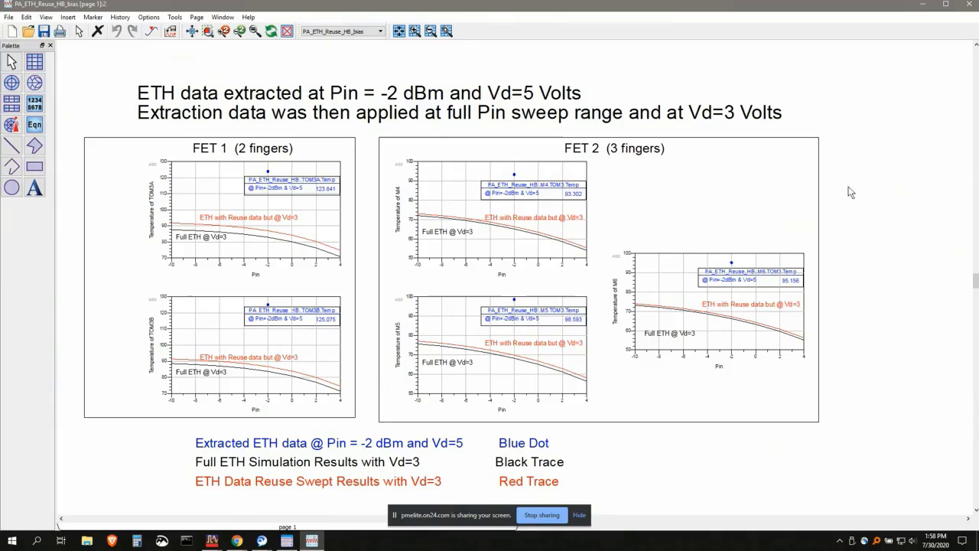
# Close the bias results, collapse the HB folders, and open the 4- Transient PA_ETH_Transient schematic
pyautogui.click(972, 9)
pyautogui.click(473, 138)
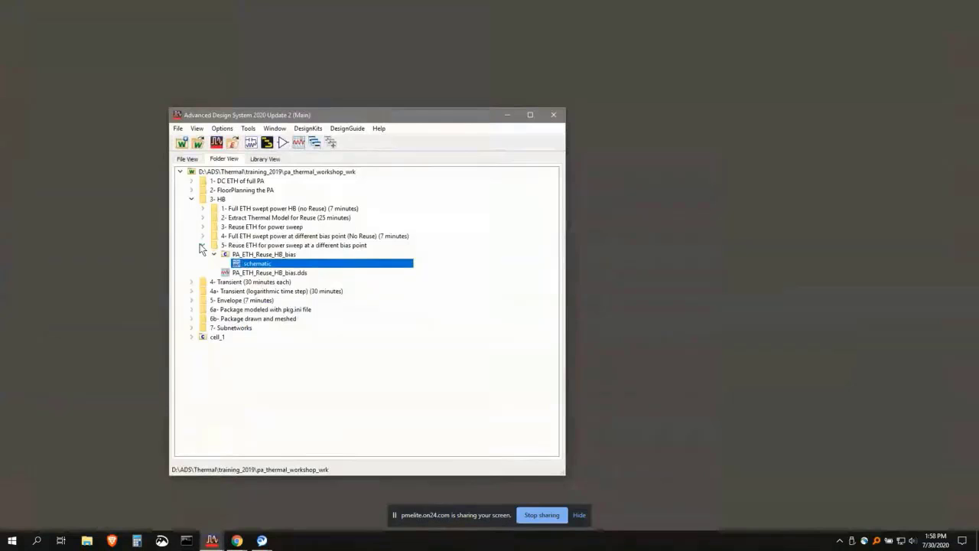
pyautogui.click(203, 245)
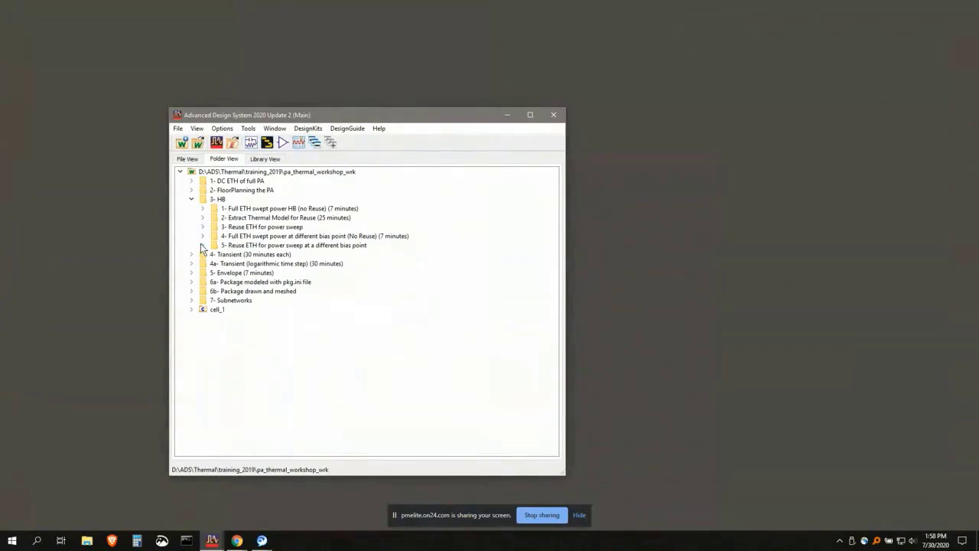
pyautogui.click(192, 200)
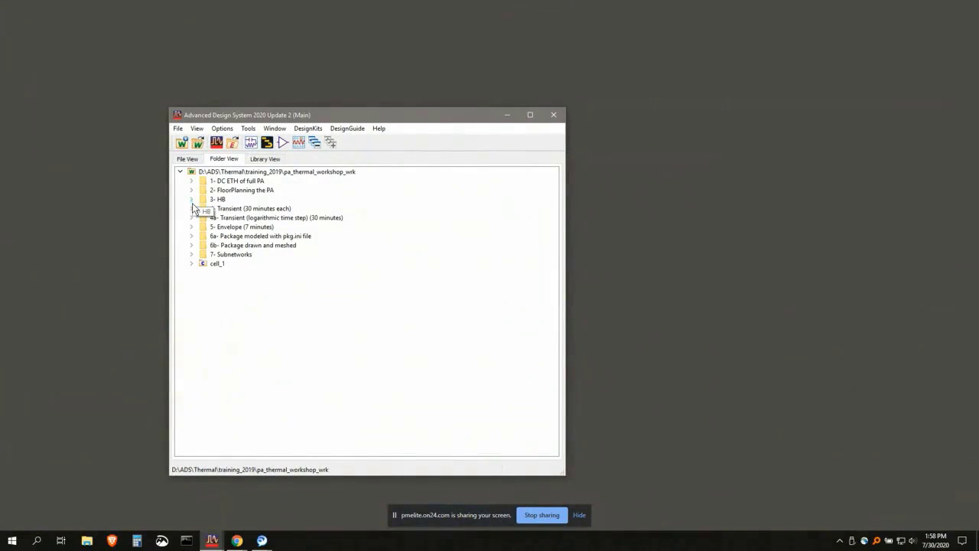
pyautogui.click(192, 209)
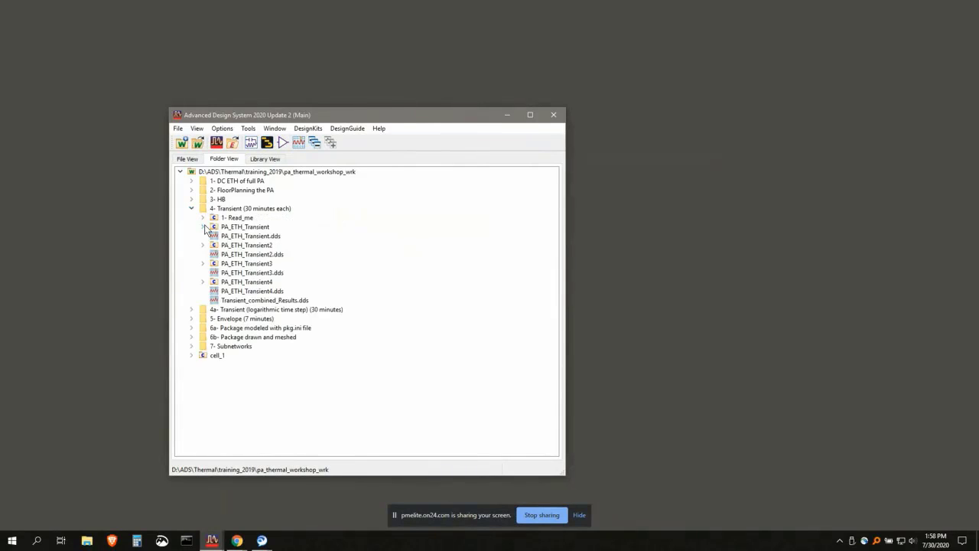
pyautogui.click(203, 226)
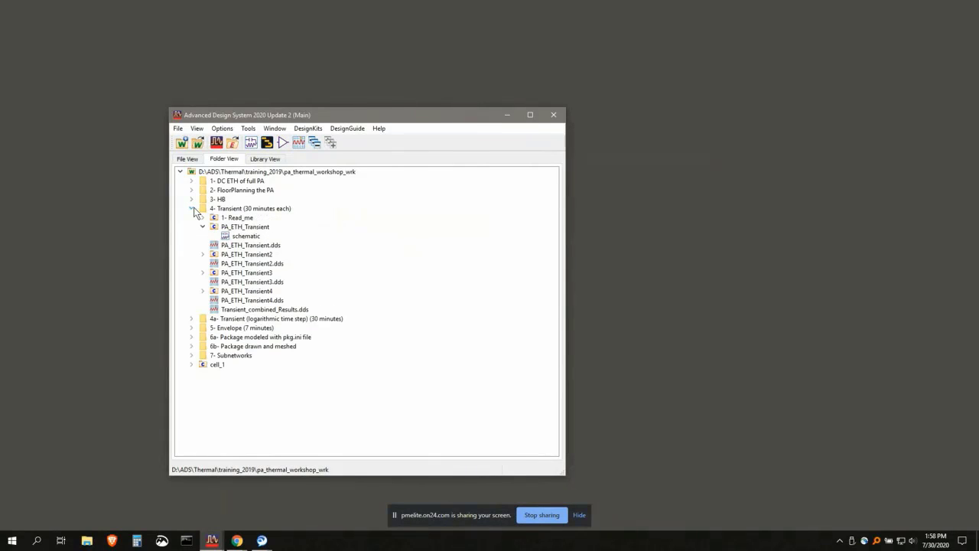
pyautogui.click(192, 209)
pyautogui.doubleClick(248, 237)
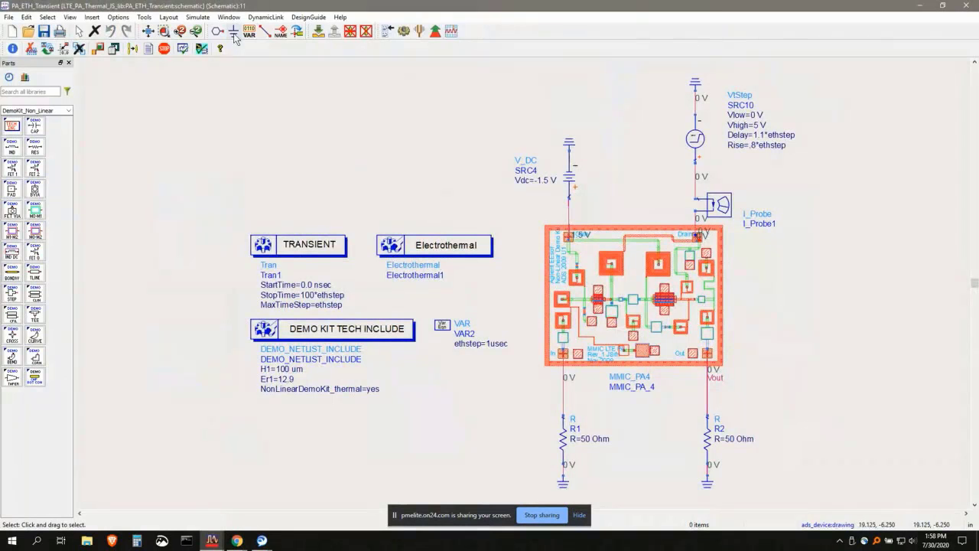
# Launch Window > Open Thermal Viewer on the transient temperature results
pyautogui.click(228, 17)
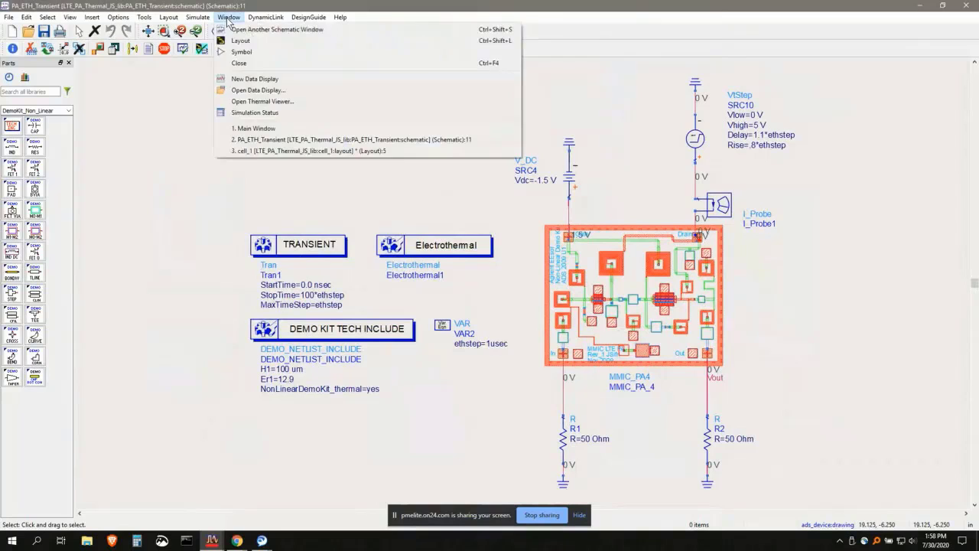
pyautogui.click(290, 109)
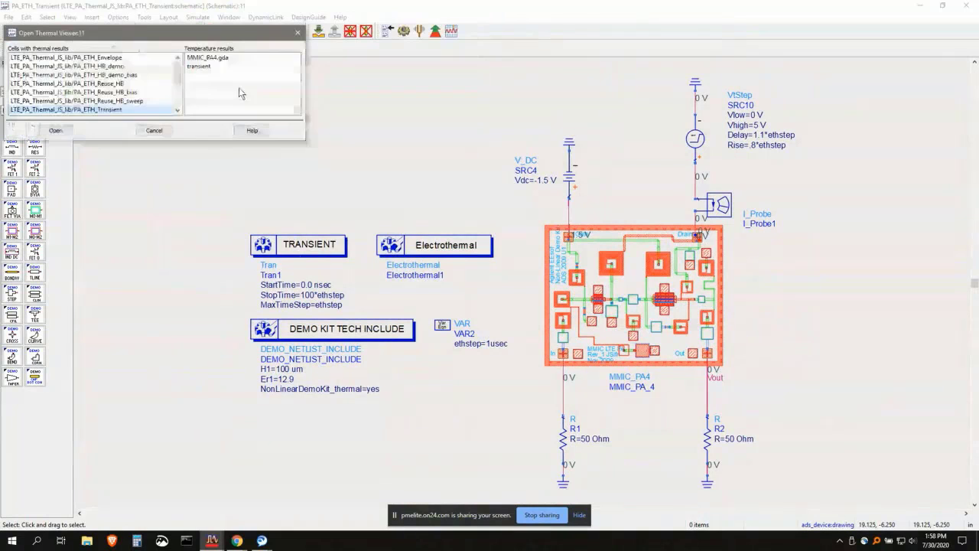
pyautogui.click(56, 130)
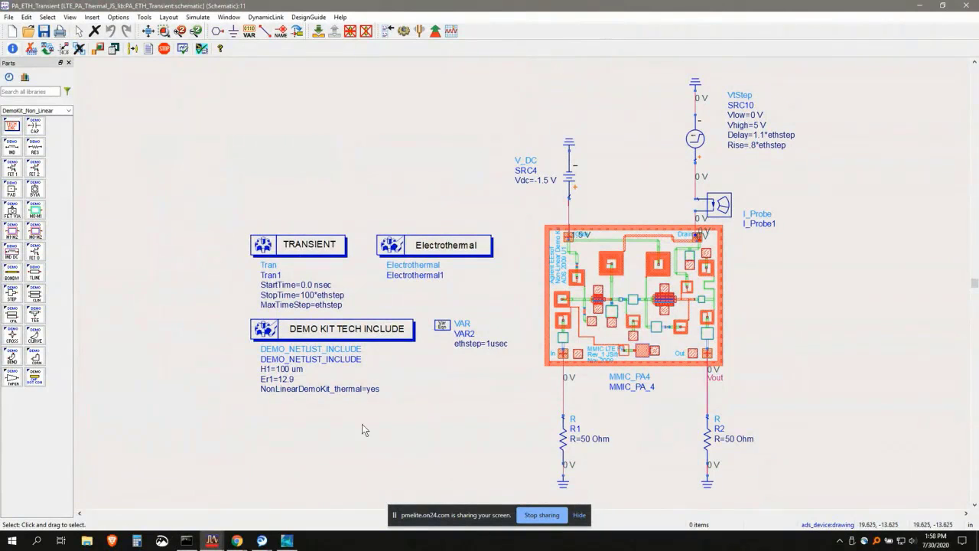
# Maximize the Thermal Viewer, play the Display > Transient movie for MMIC_PA4, then close it
pyautogui.click(291, 541)
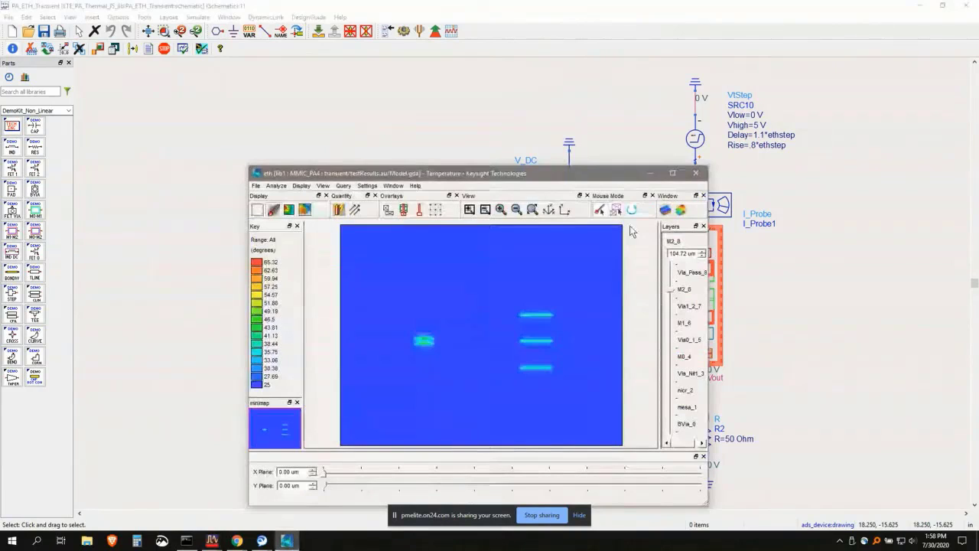
pyautogui.click(672, 172)
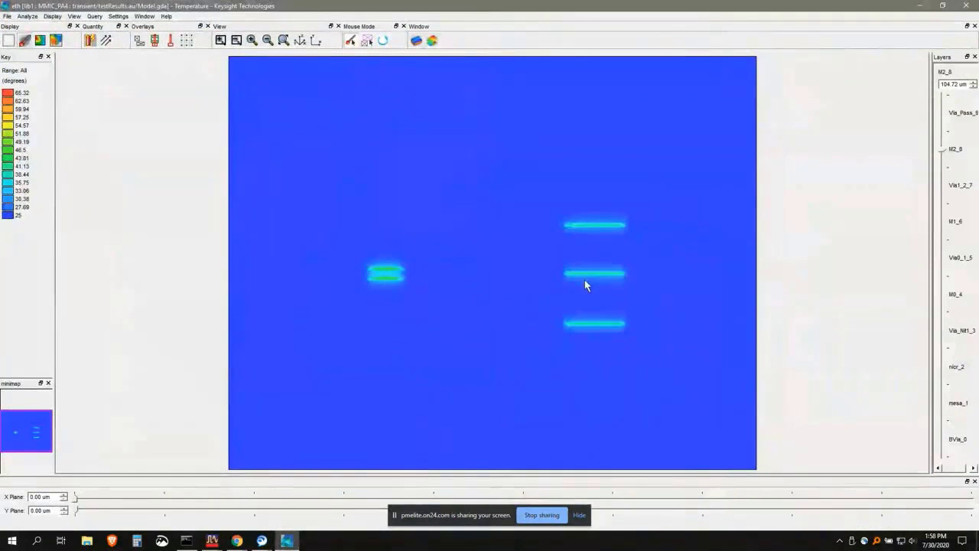
pyautogui.click(52, 16)
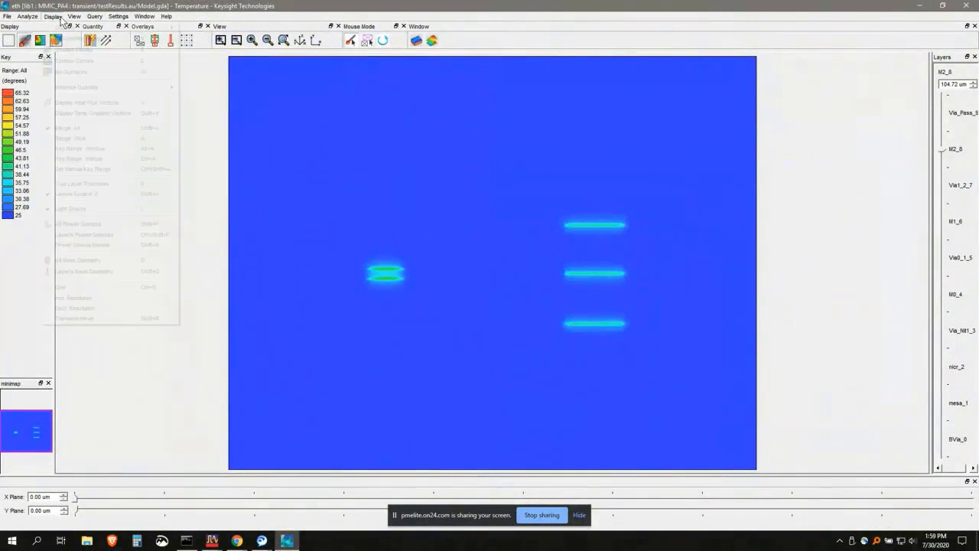
pyautogui.click(136, 318)
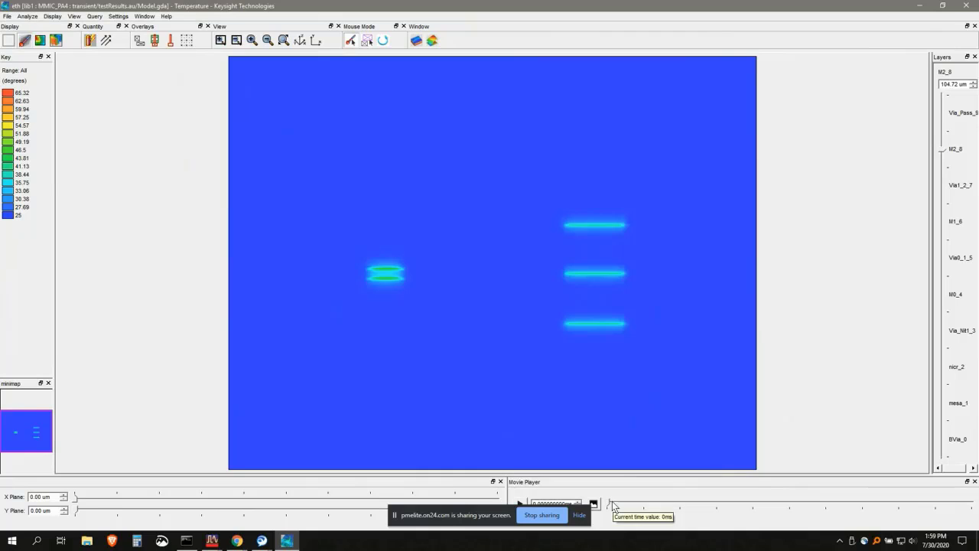
pyautogui.click(969, 7)
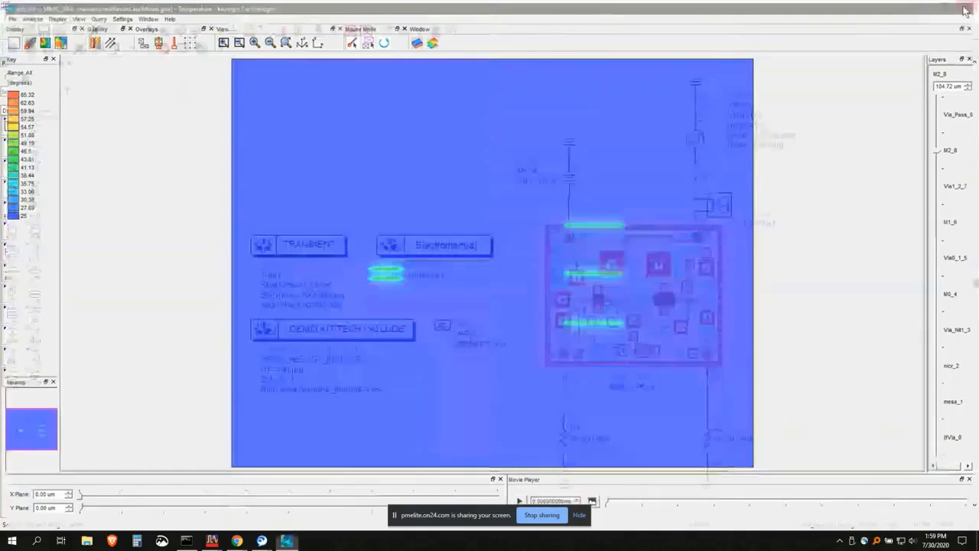
# Close the transient schematic, stop sharing, and advance two slides to the tech.tcl, heatLayers.cfg, streamLayerTable.txt list
pyautogui.click(968, 6)
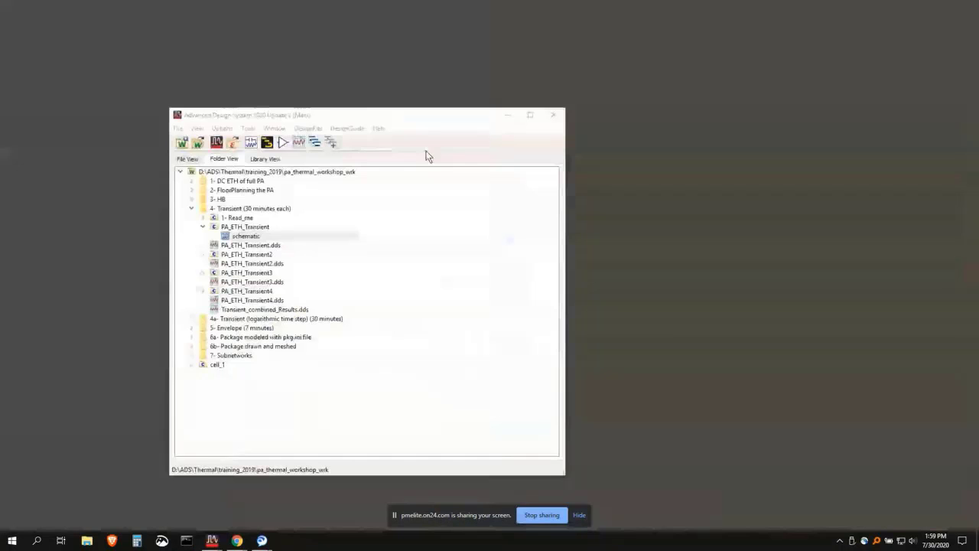
pyautogui.click(543, 515)
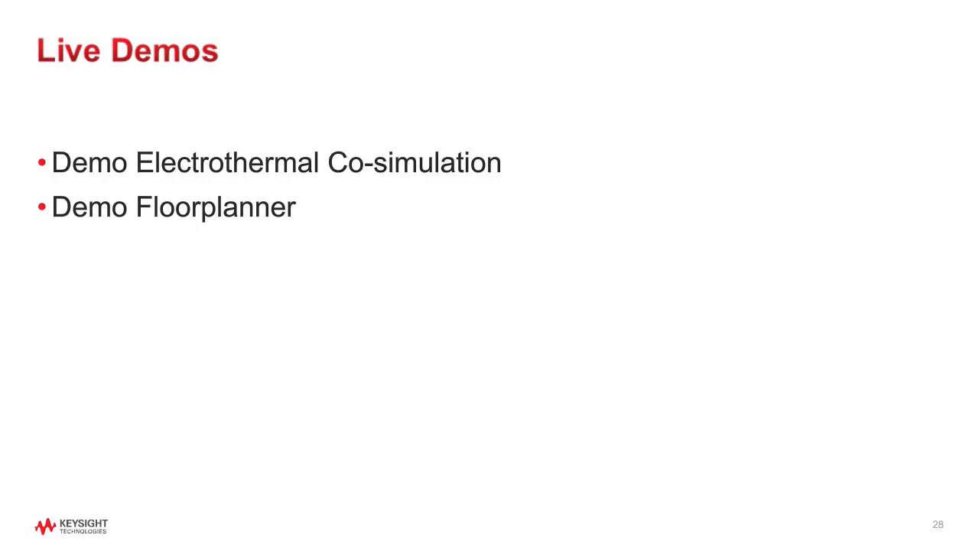
pyautogui.press('Right')
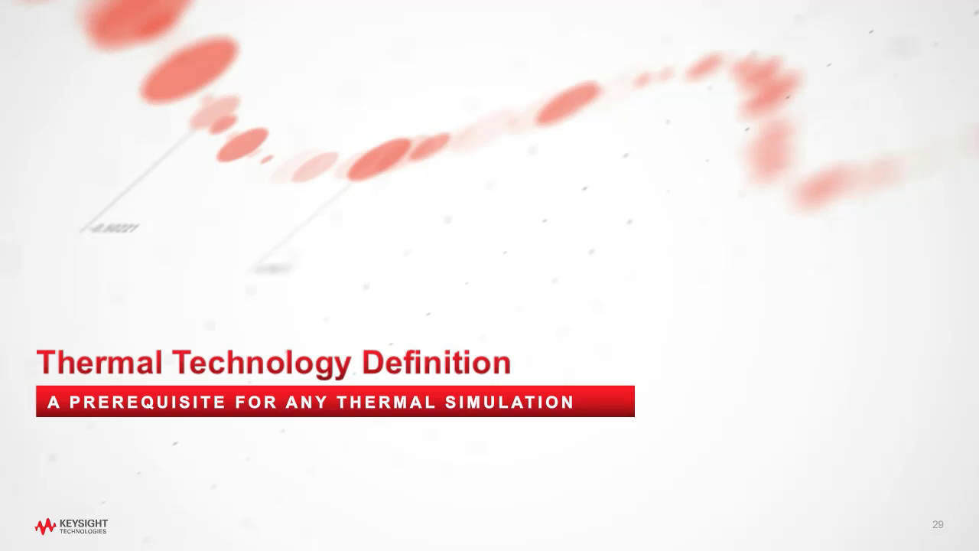
pyautogui.press('Right')
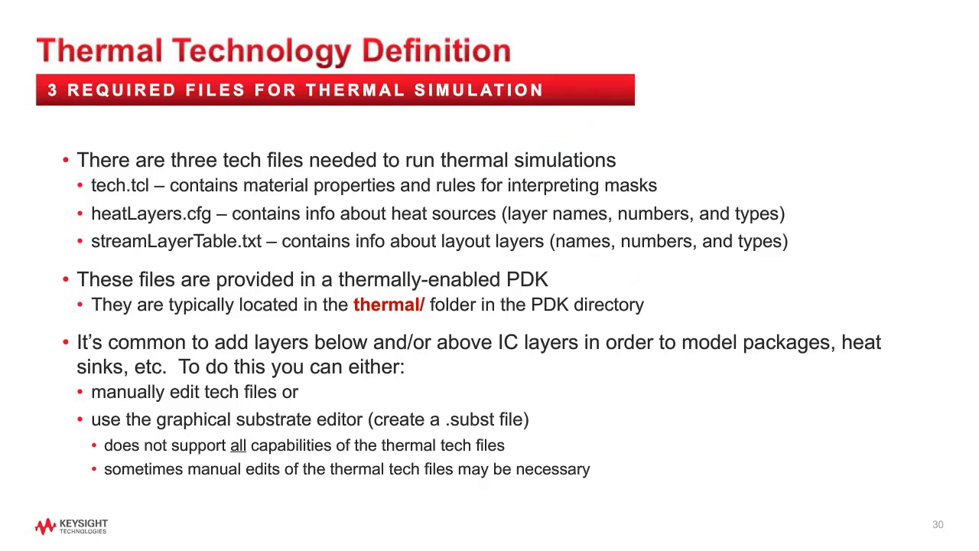